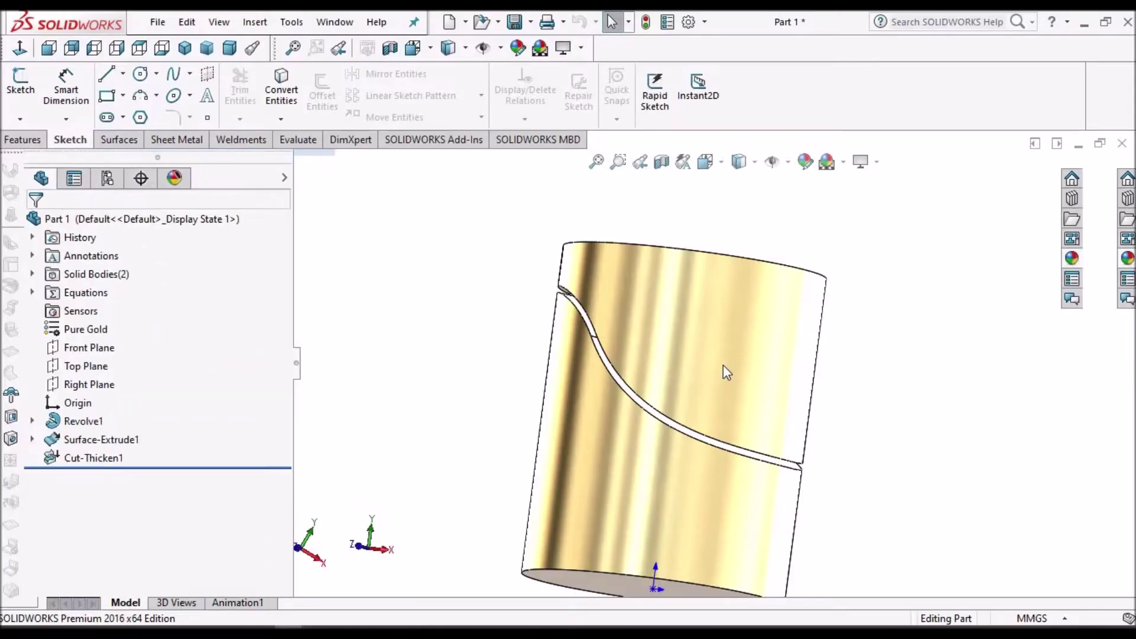
Suppress Cut-Thicken1 and orbit the cylinder to reveal its cutting surface
scroll(723, 364, up, 4)
scroll(683, 374, down, 5)
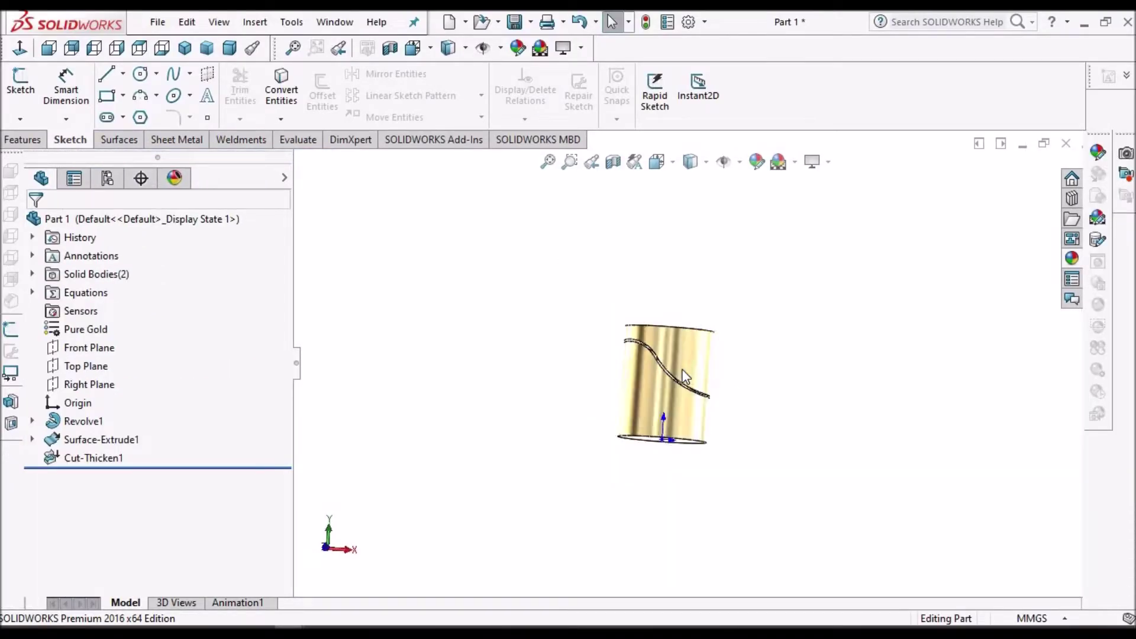
middle_drag(680, 375, 664, 433)
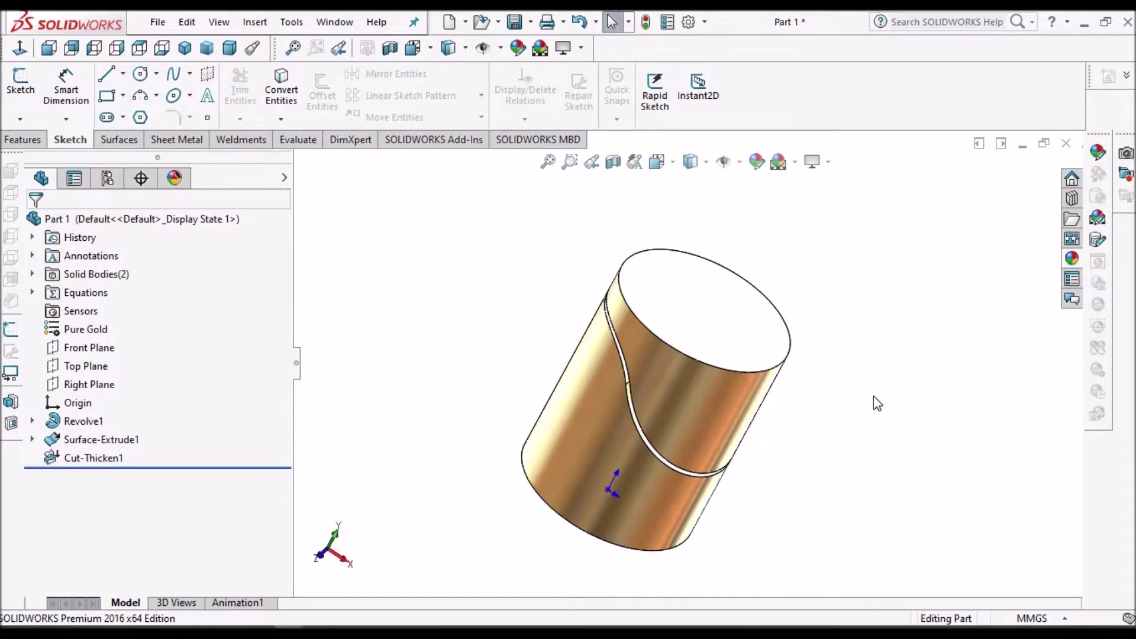
scroll(651, 406, down, 3)
middle_drag(700, 327, 738, 390)
key(f)
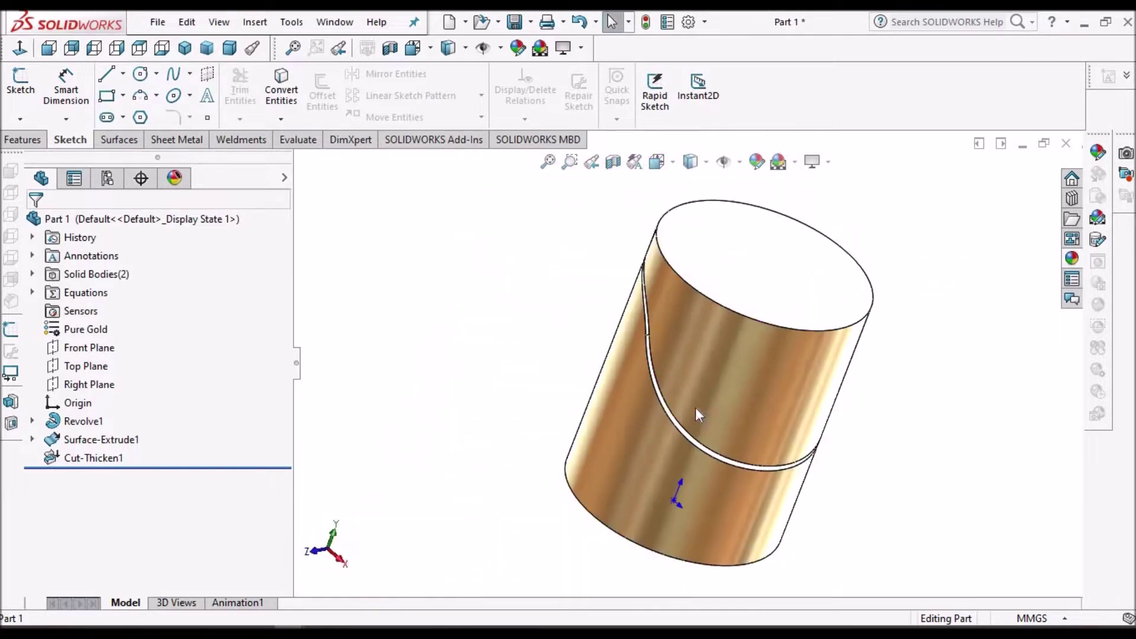
right_click(122, 438)
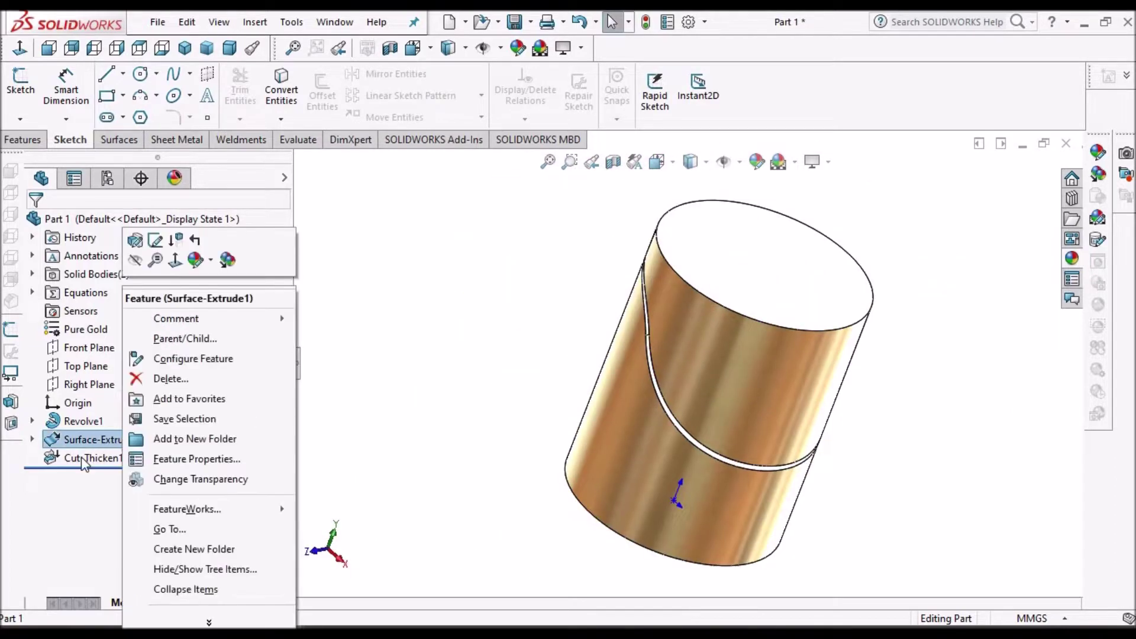
click(82, 457)
right_click(88, 450)
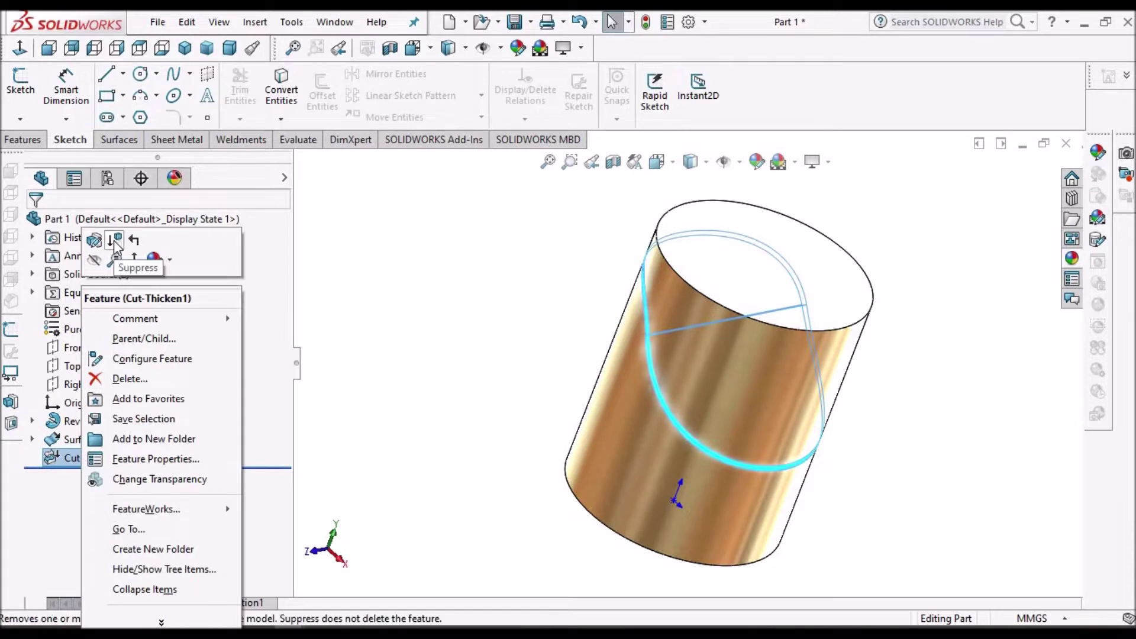
click(117, 243)
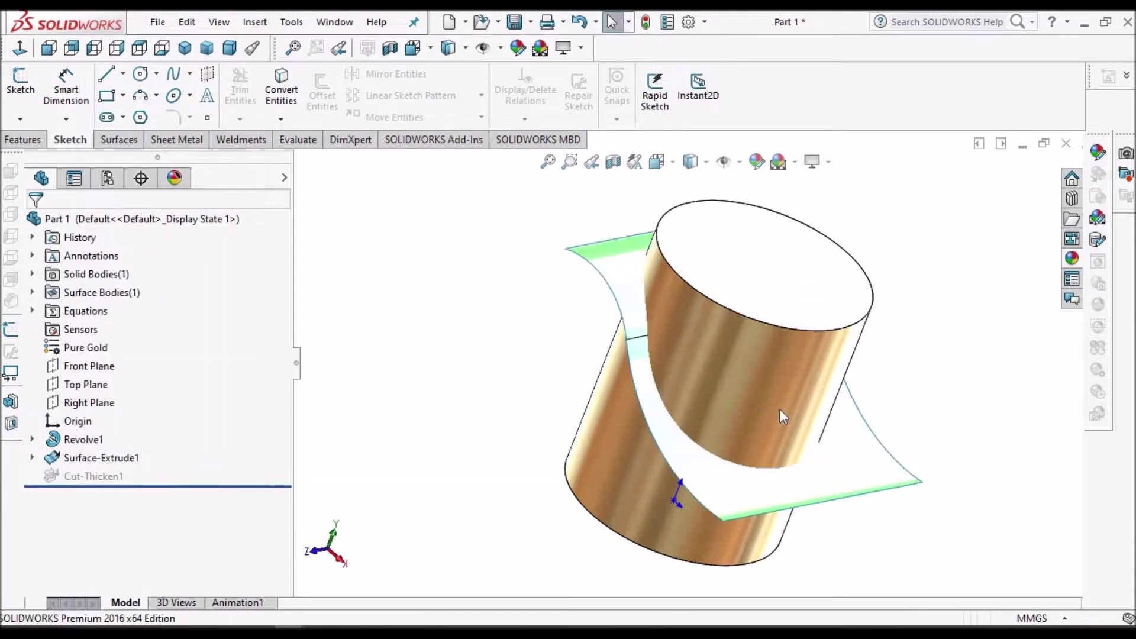
middle_drag(804, 333, 897, 363)
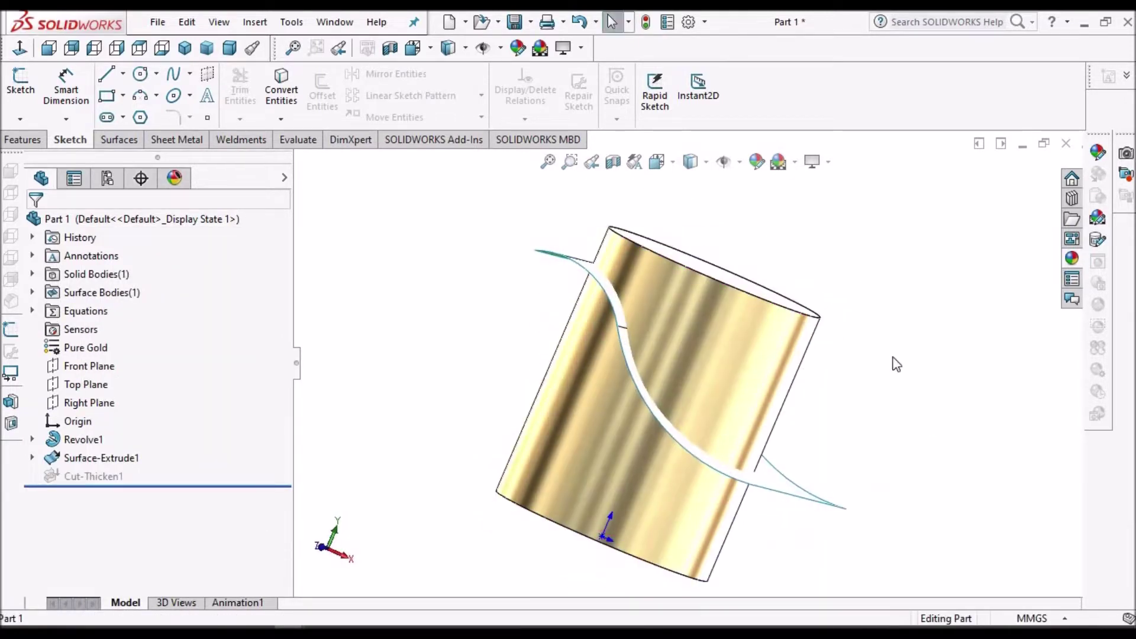
Unsuppress Cut-Thicken1 to restore the slit, inspect it, and show the Surfaces tools
click(108, 478)
right_click(108, 478)
click(146, 267)
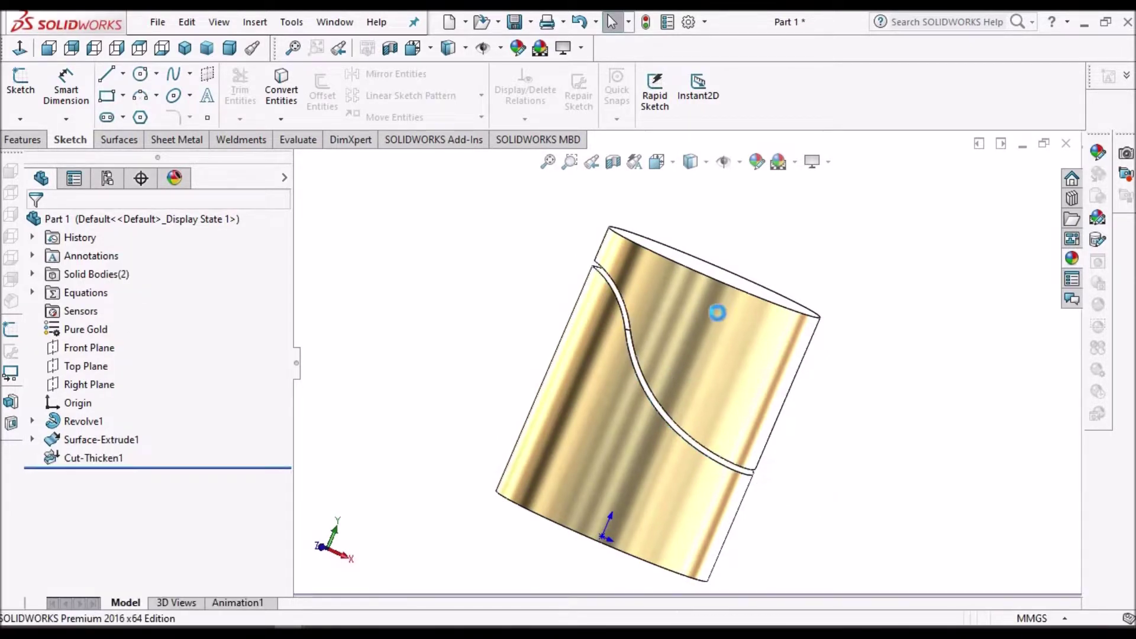
middle_drag(734, 287, 682, 386)
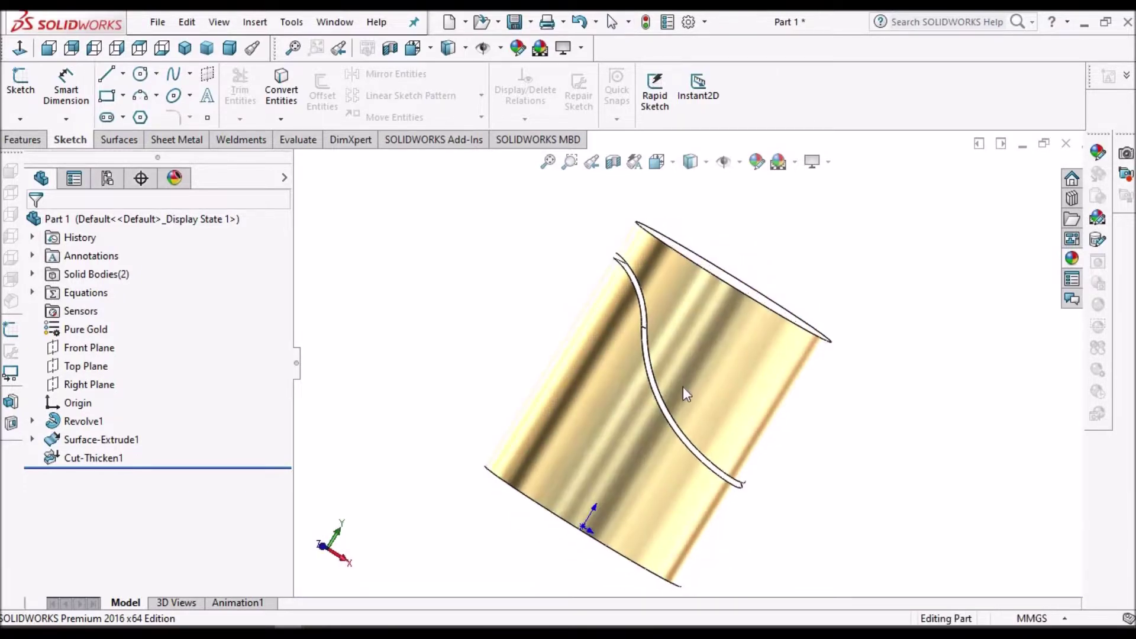
scroll(687, 386, down, 5)
scroll(687, 386, up, 5)
middle_drag(700, 337, 685, 385)
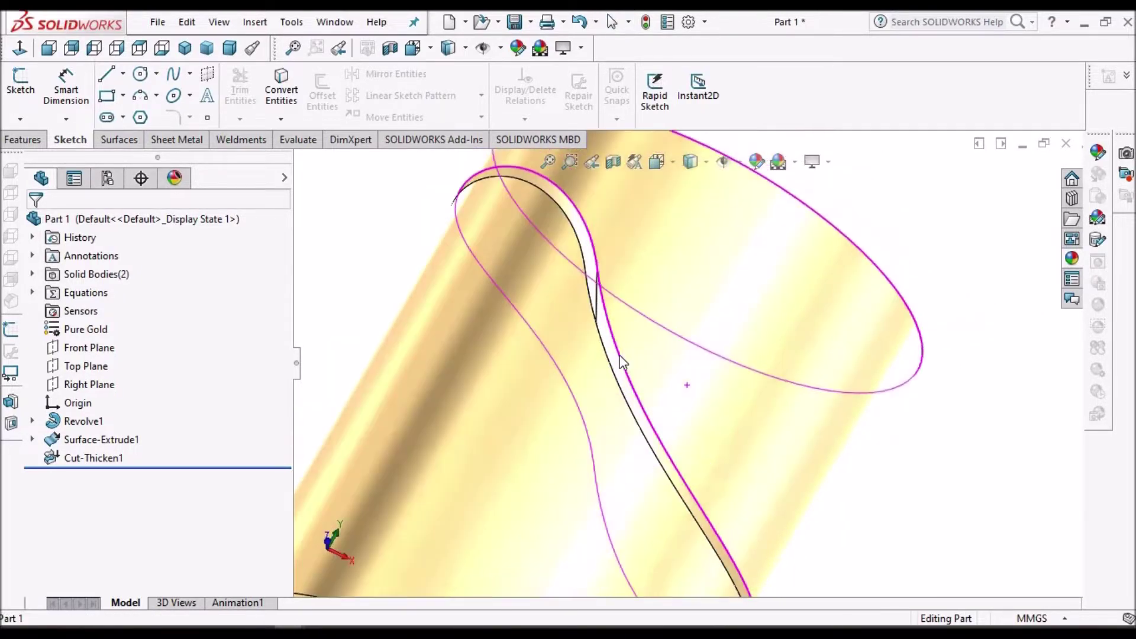
scroll(635, 387, down, 5)
scroll(635, 381, up, 5)
middle_drag(632, 419, 769, 355)
scroll(836, 394, down, 3)
click(119, 139)
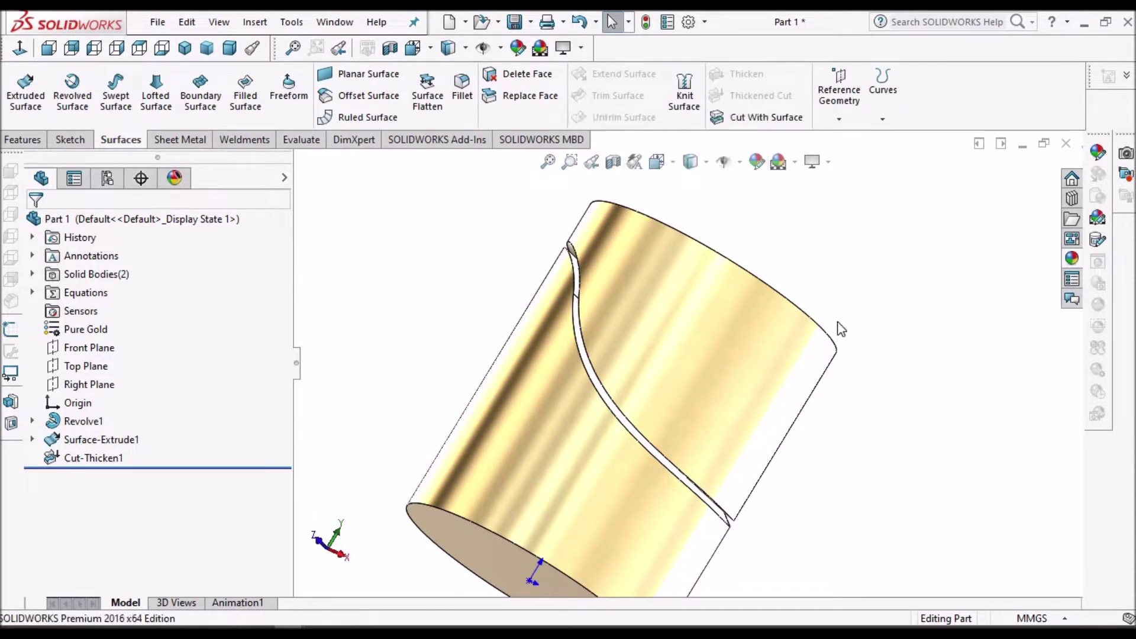
key(f)
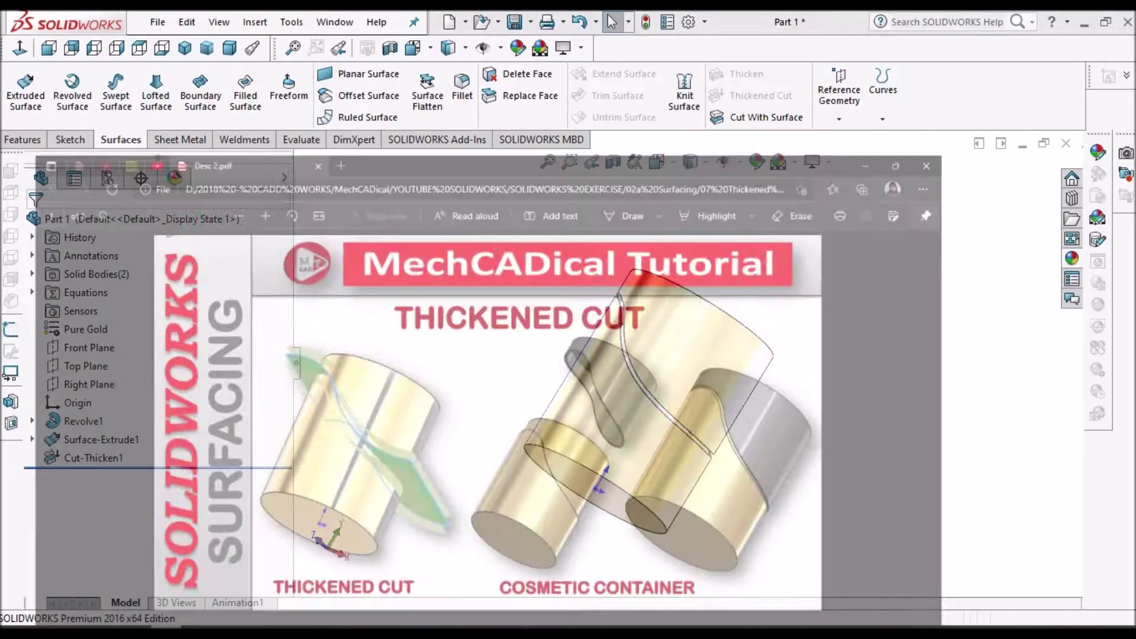
Open the list of open documents
click(335, 22)
Switch to Assem1, rebuild it, and explode ExplView1 to separate the cap from the base
click(381, 214)
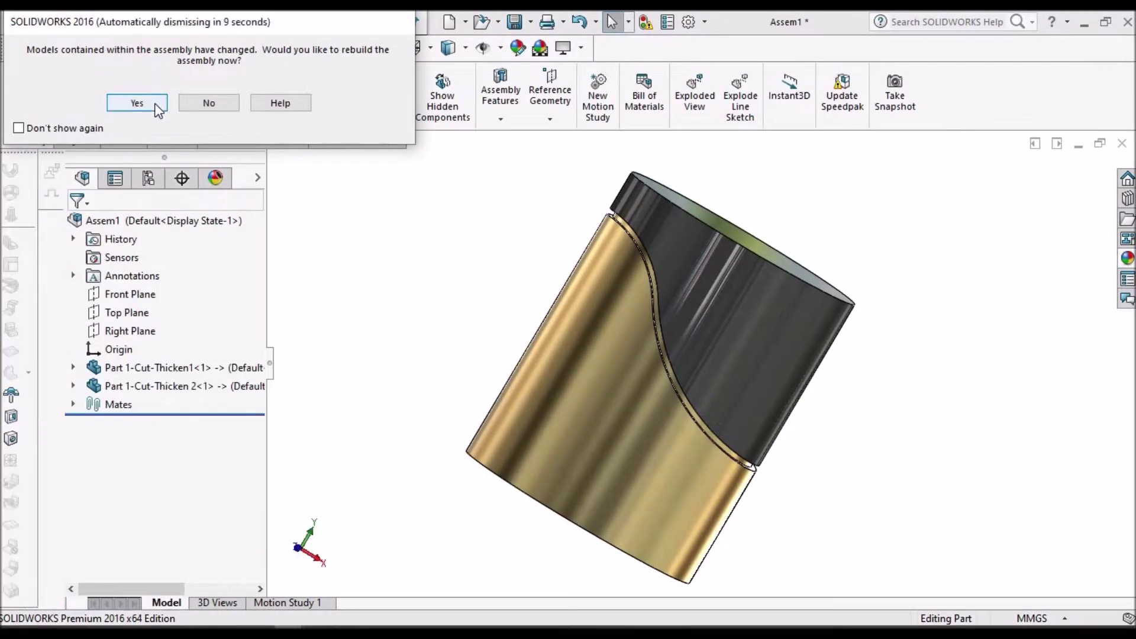
click(152, 106)
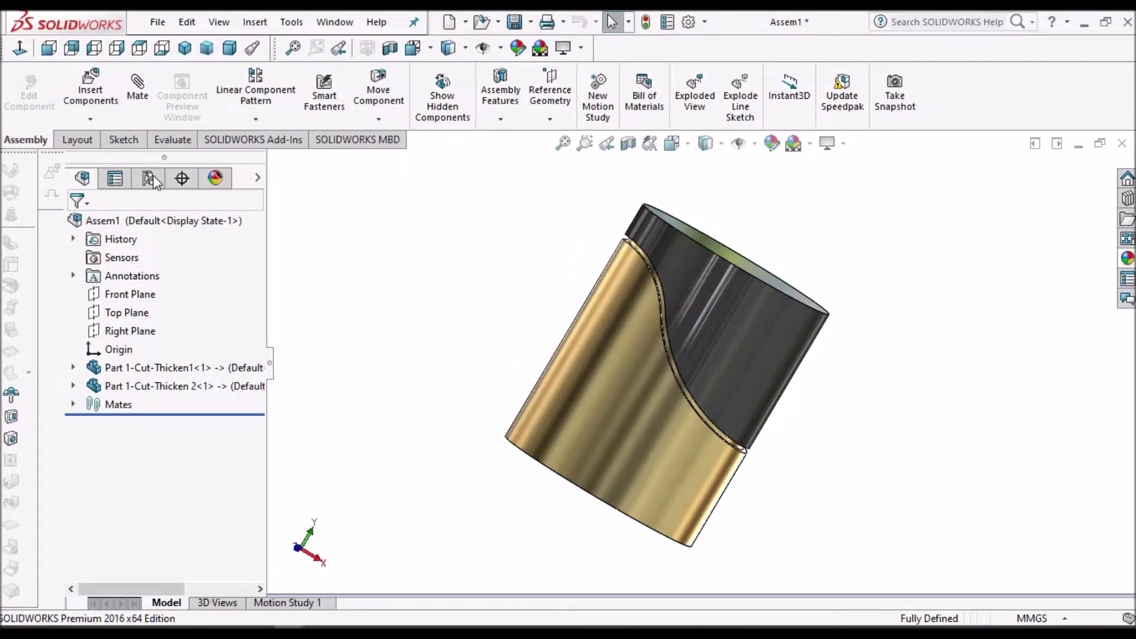
click(148, 178)
right_click(158, 258)
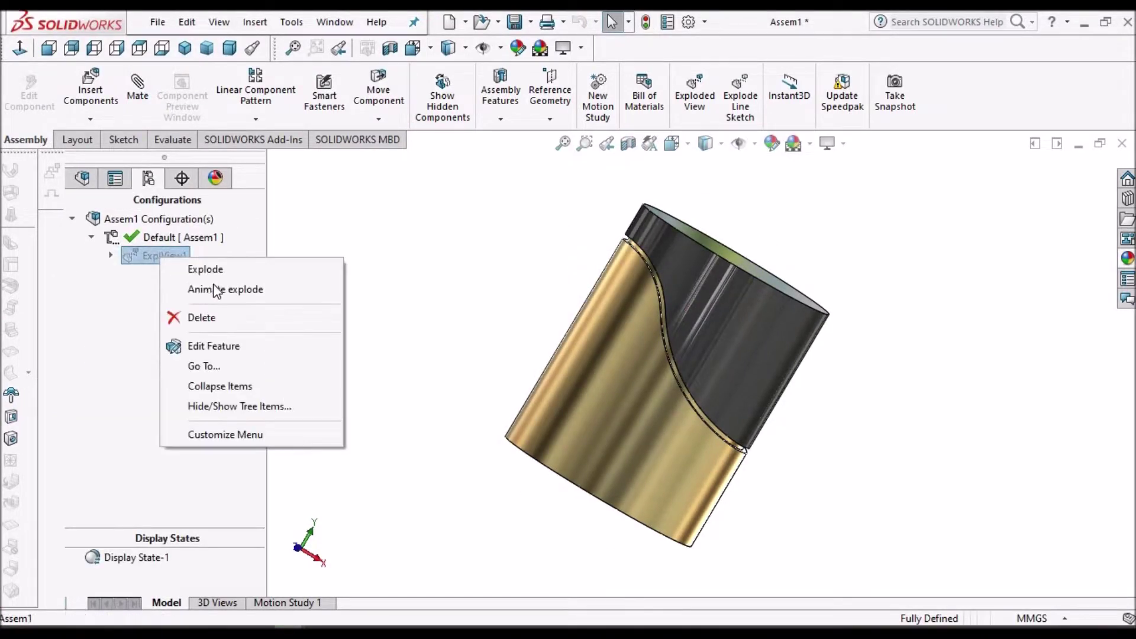
click(213, 270)
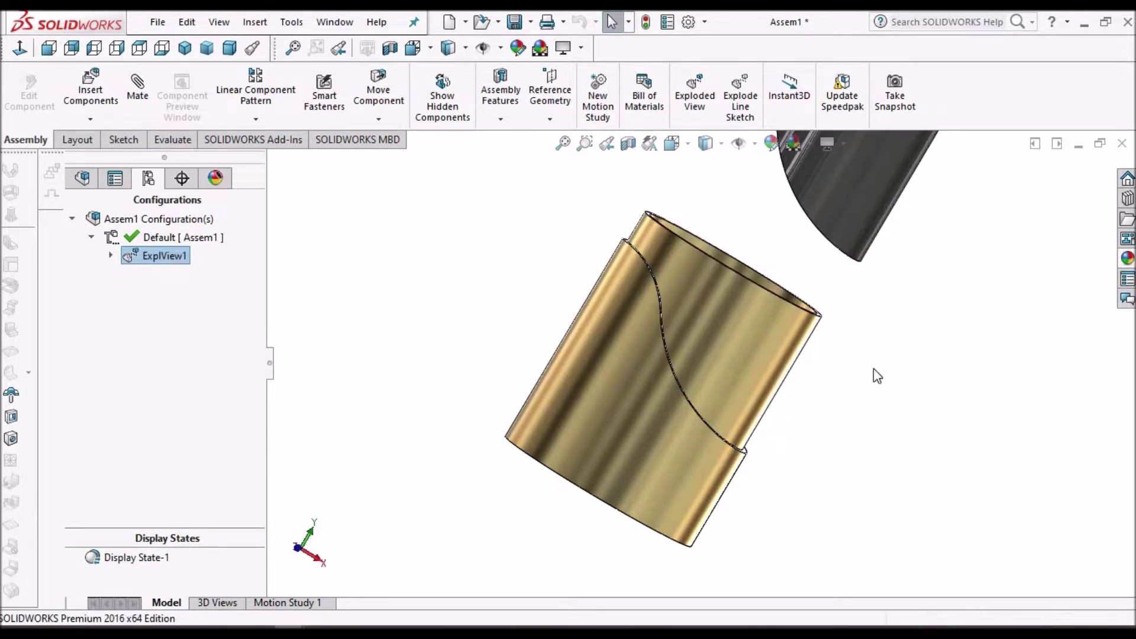
Orbit and zoom around the exploded cap and gold base
scroll(828, 338, up, 5)
middle_drag(758, 359, 666, 396)
scroll(762, 351, down, 5)
scroll(755, 359, up, 5)
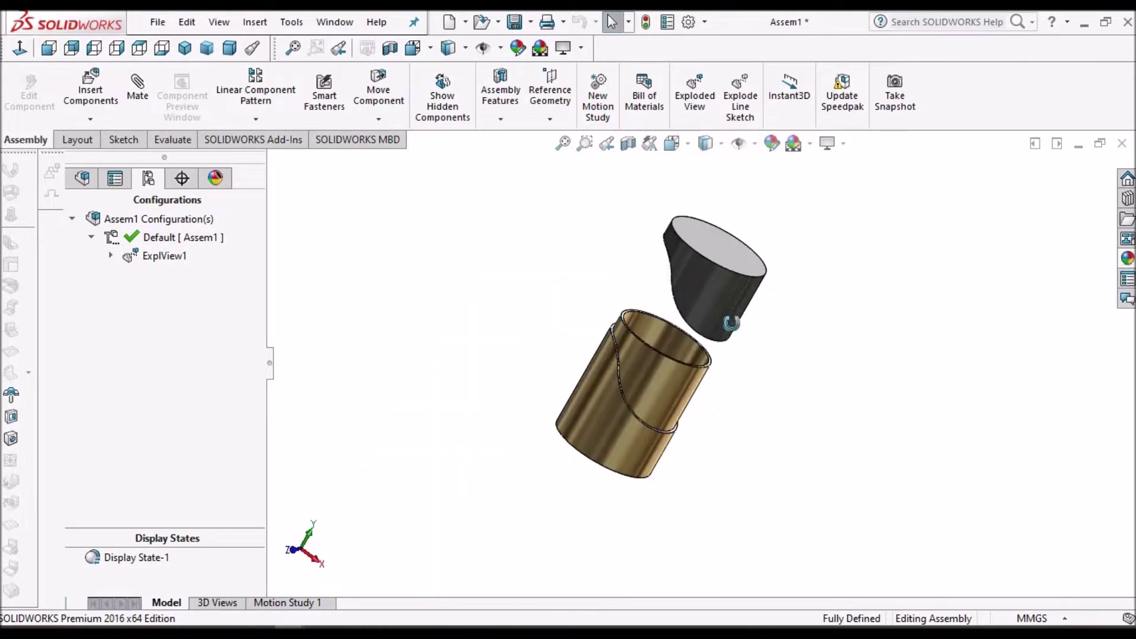
middle_drag(734, 324, 746, 278)
scroll(714, 331, down, 2)
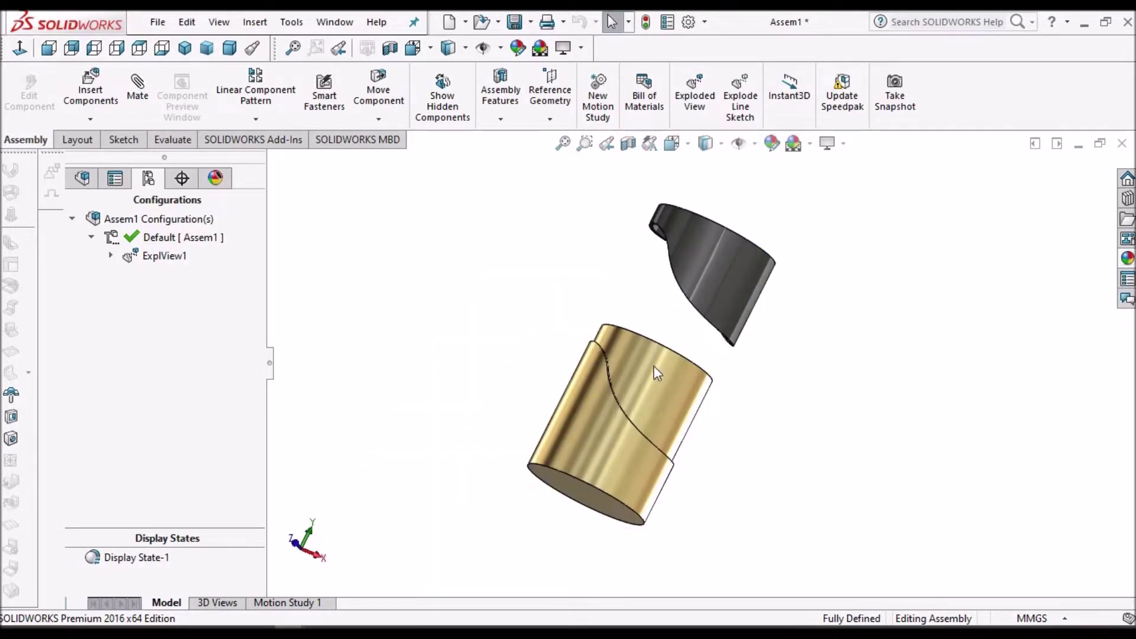
scroll(654, 367, down, 2)
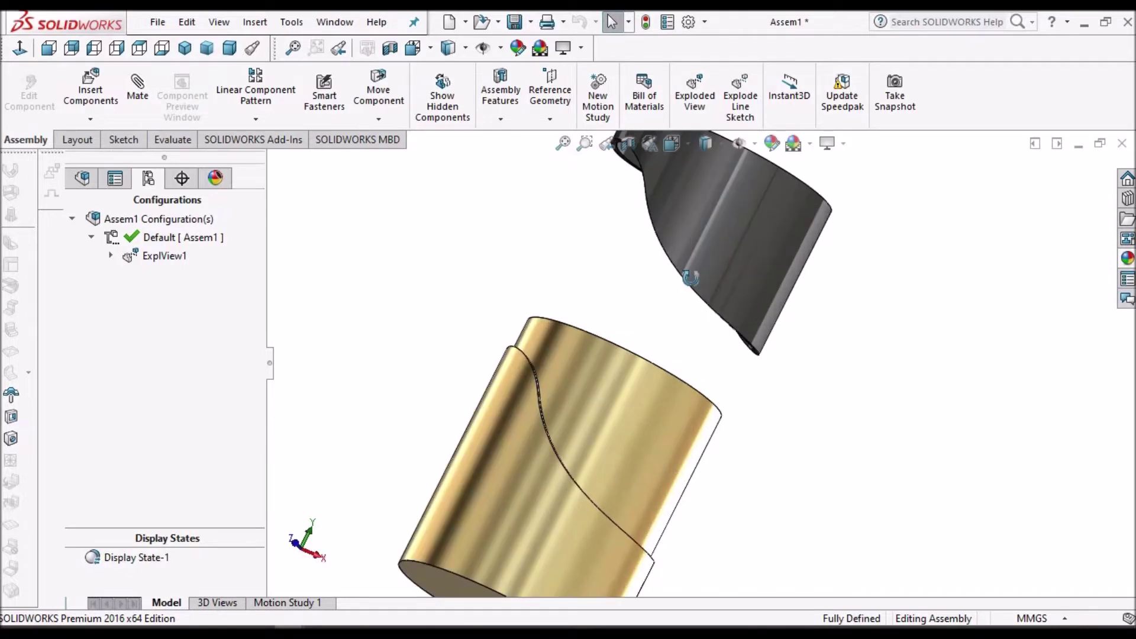
middle_drag(704, 323, 695, 402)
scroll(695, 403, up, 3)
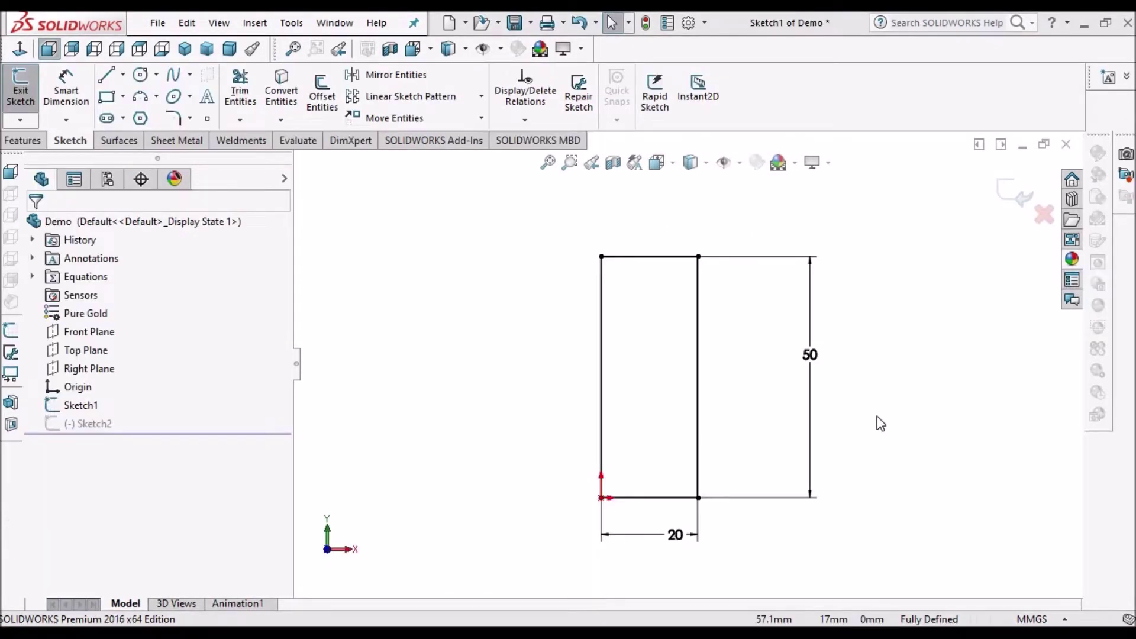
Move the 20 dimension label to the middle of the rectangle
drag(675, 534, 654, 531)
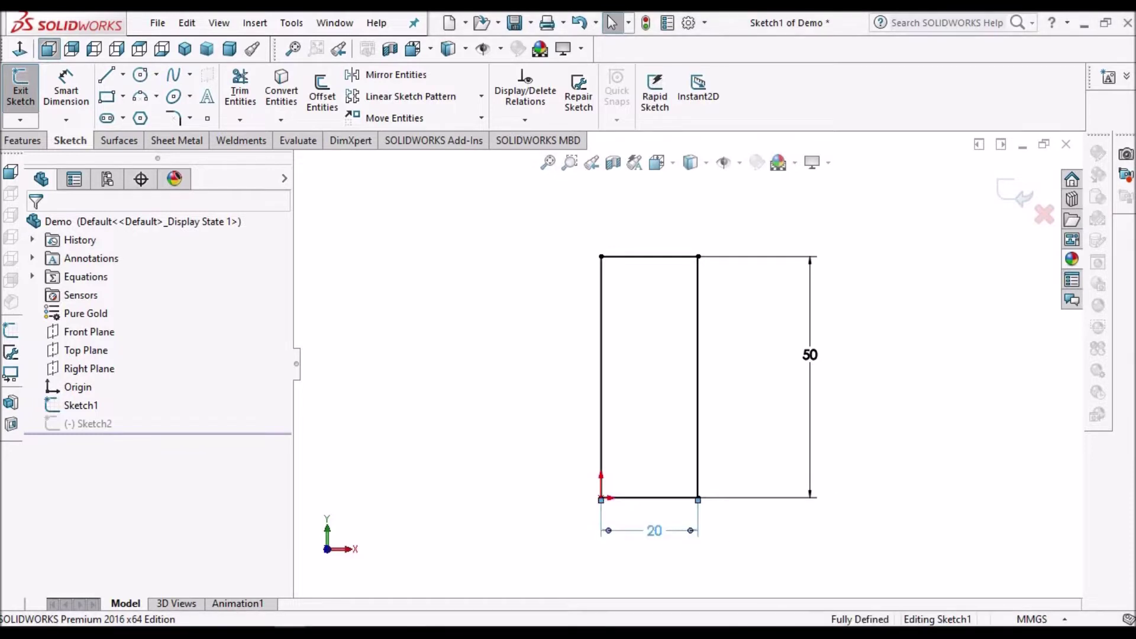
click(462, 383)
click(672, 542)
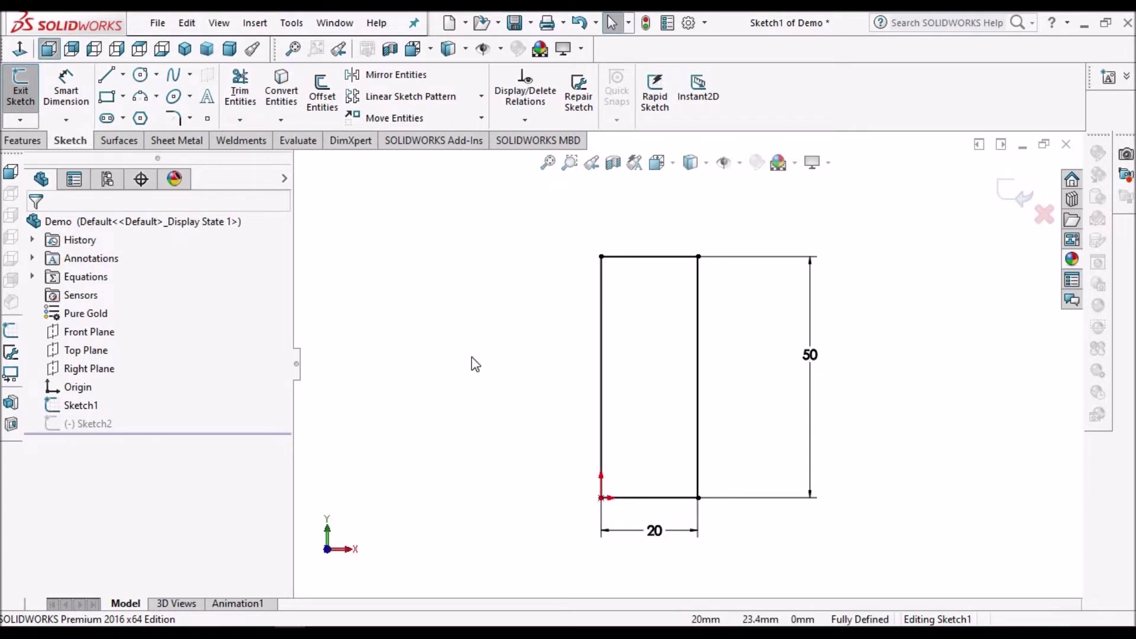
Revolve the rectangle 360° about its left vertical line into a cylinder
click(31, 141)
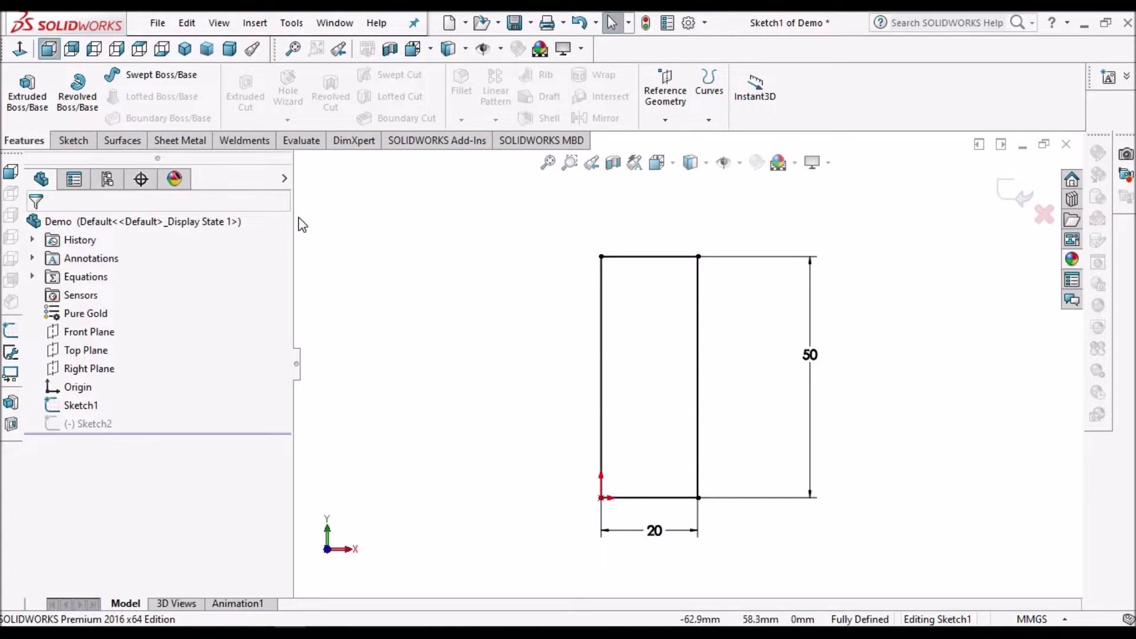
click(83, 93)
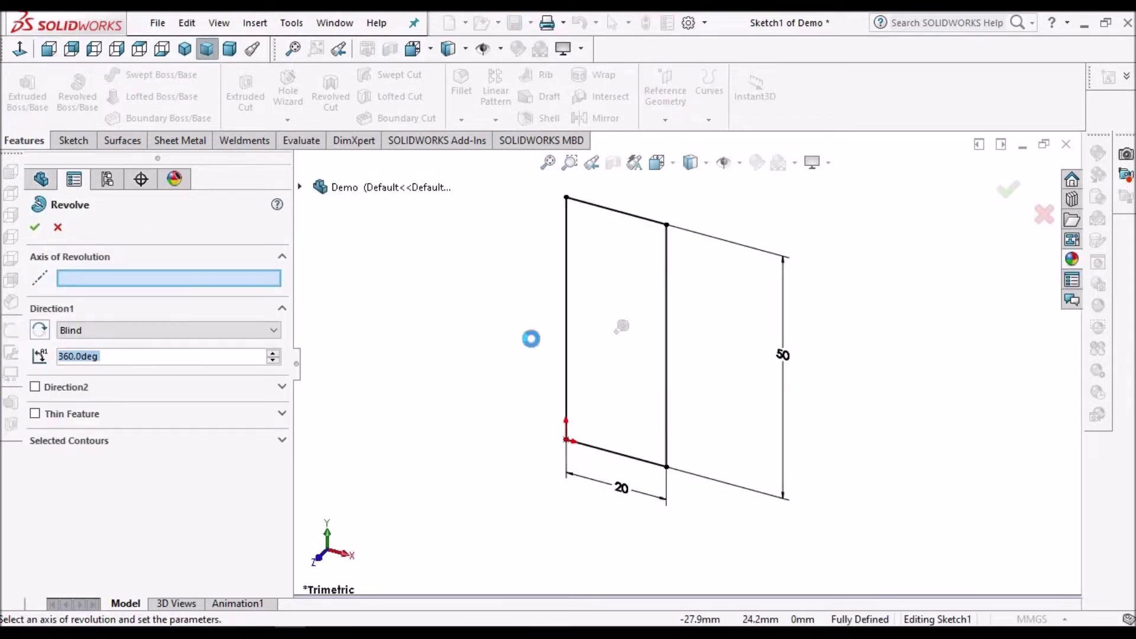
click(567, 295)
click(36, 229)
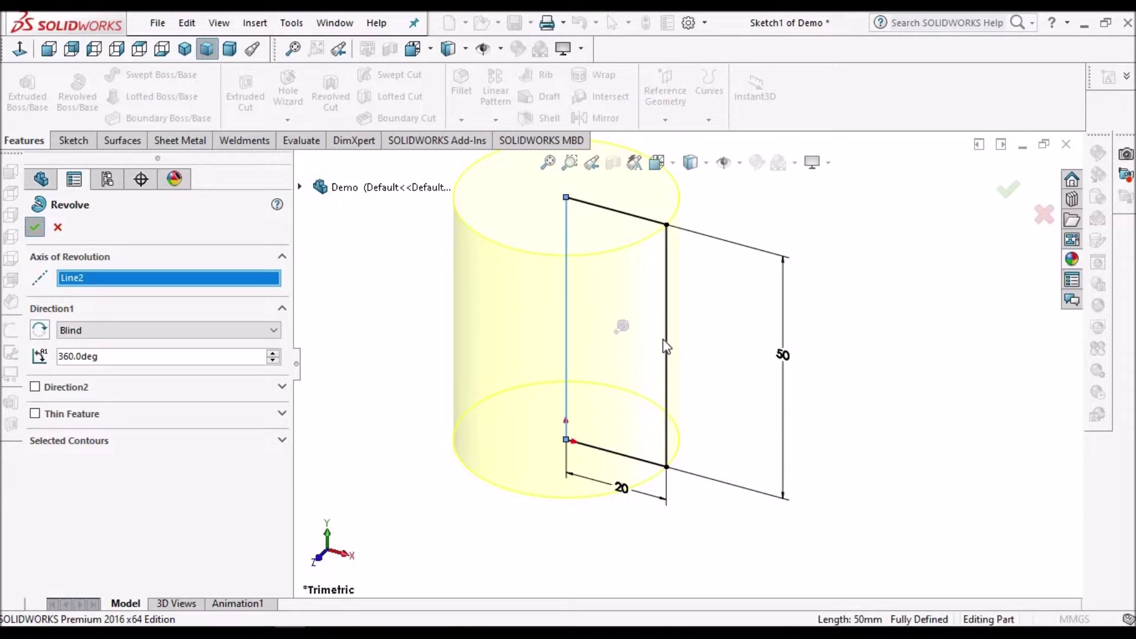
scroll(662, 345, up, 3)
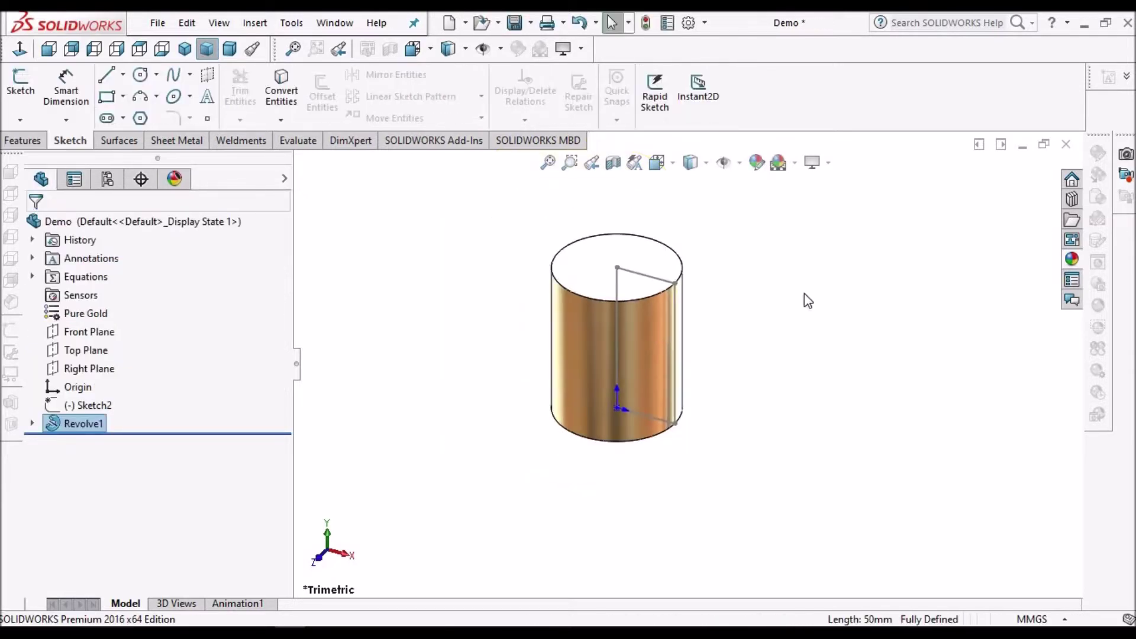
Move Sketch2 below Revolve1, edit it, and view it from the front
drag(89, 405, 102, 445)
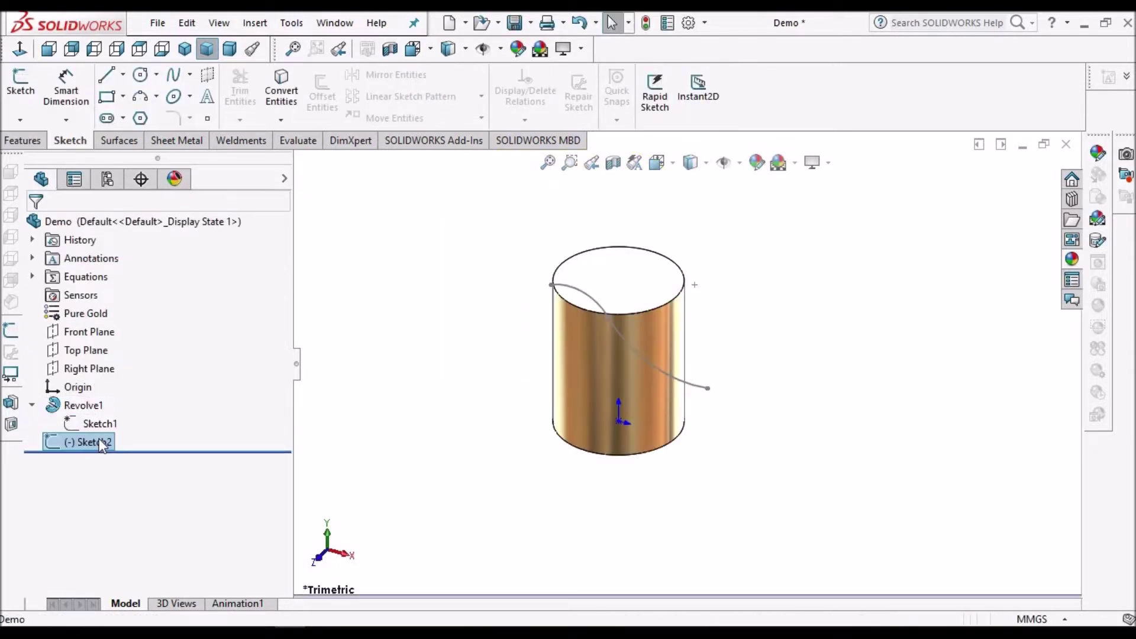
right_click(102, 445)
click(114, 275)
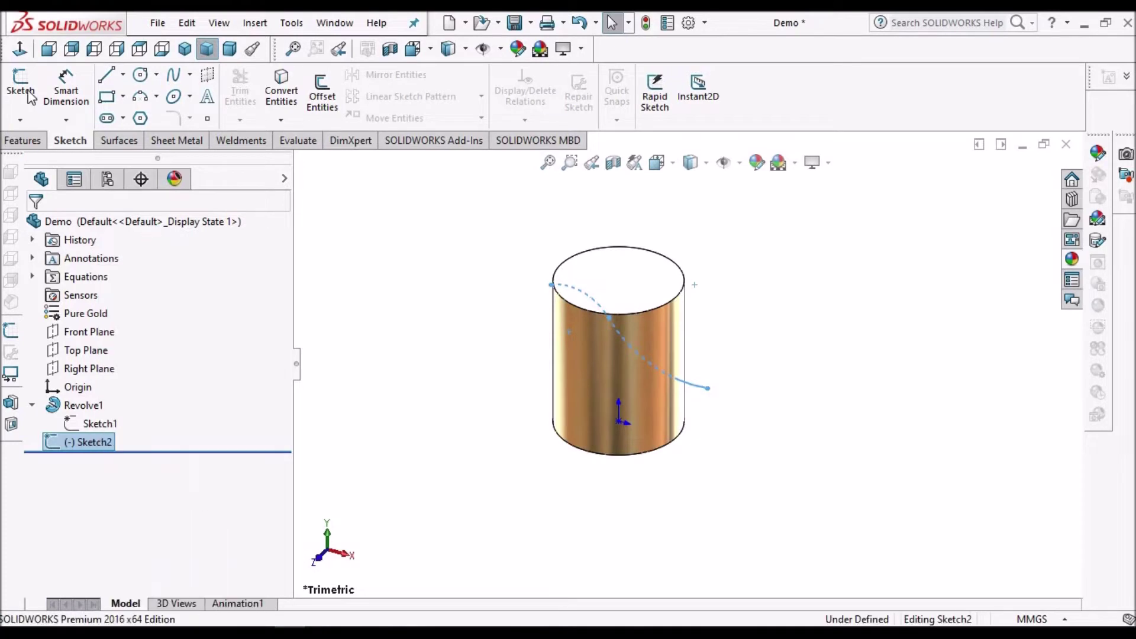
click(26, 52)
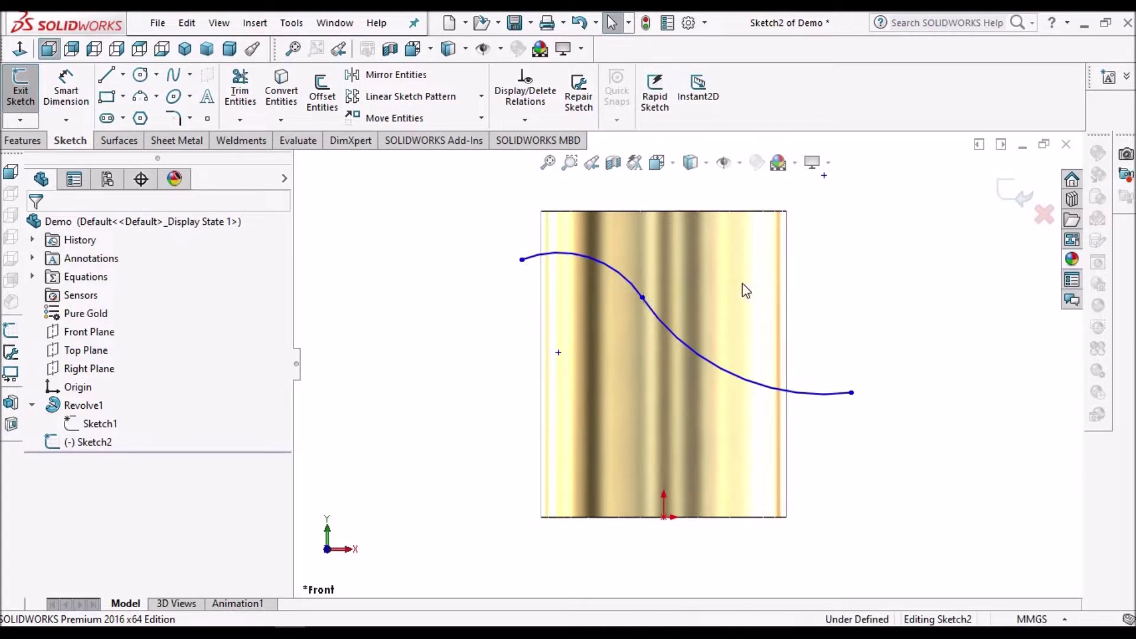
click(691, 163)
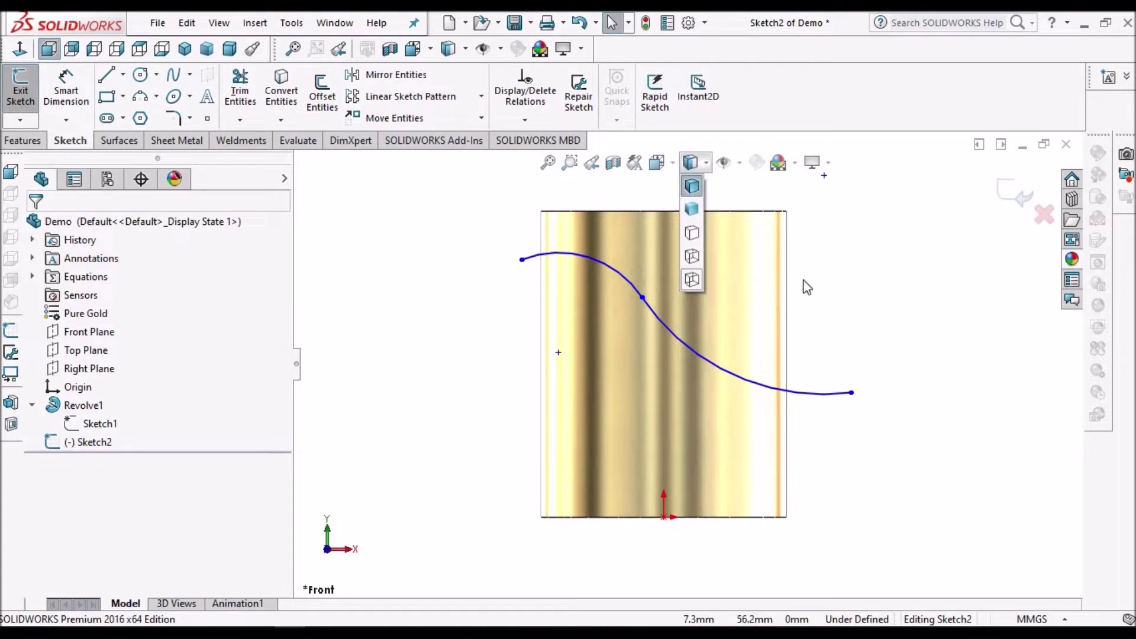
scroll(690, 357, up, 2)
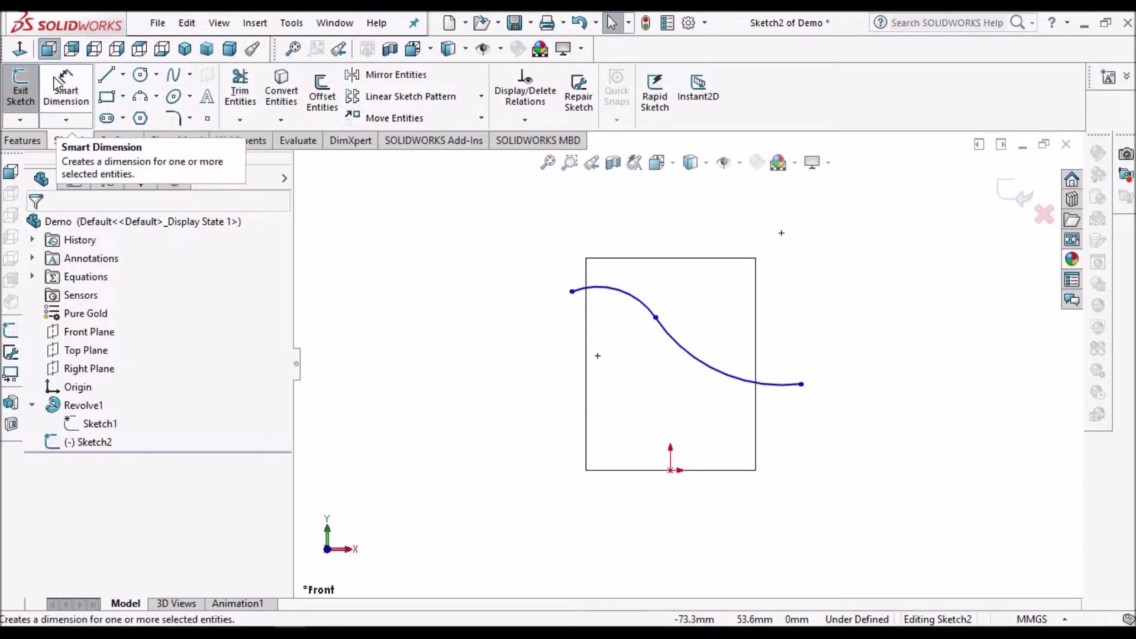
Dimension the start arc's radius at 16.3 mm, then end Smart Dimension and leave the sketch
click(64, 95)
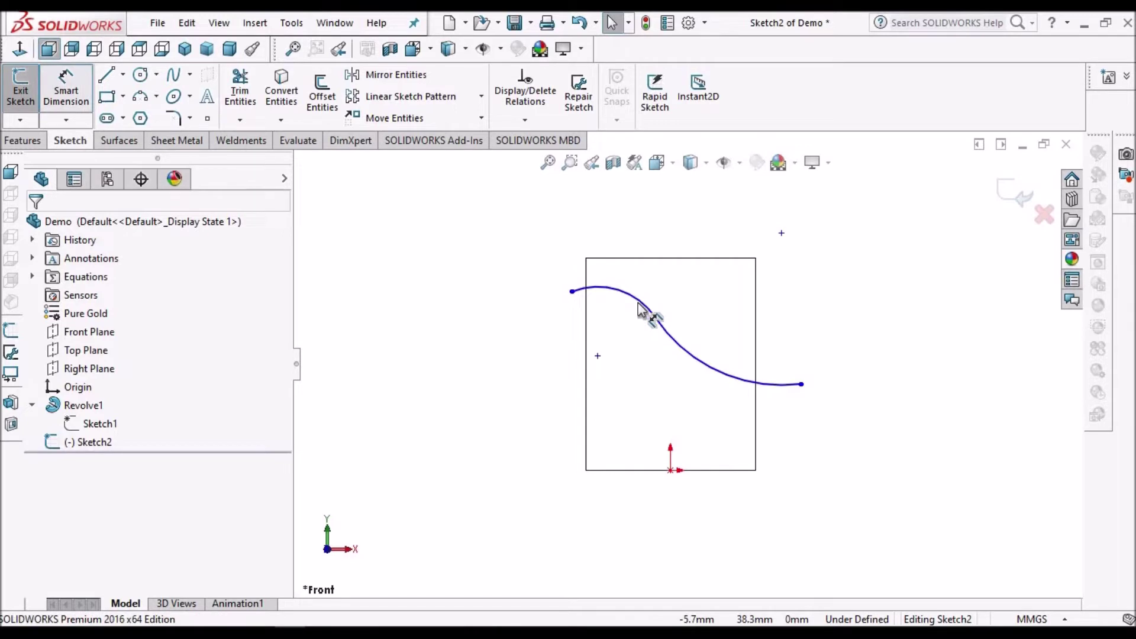
click(548, 382)
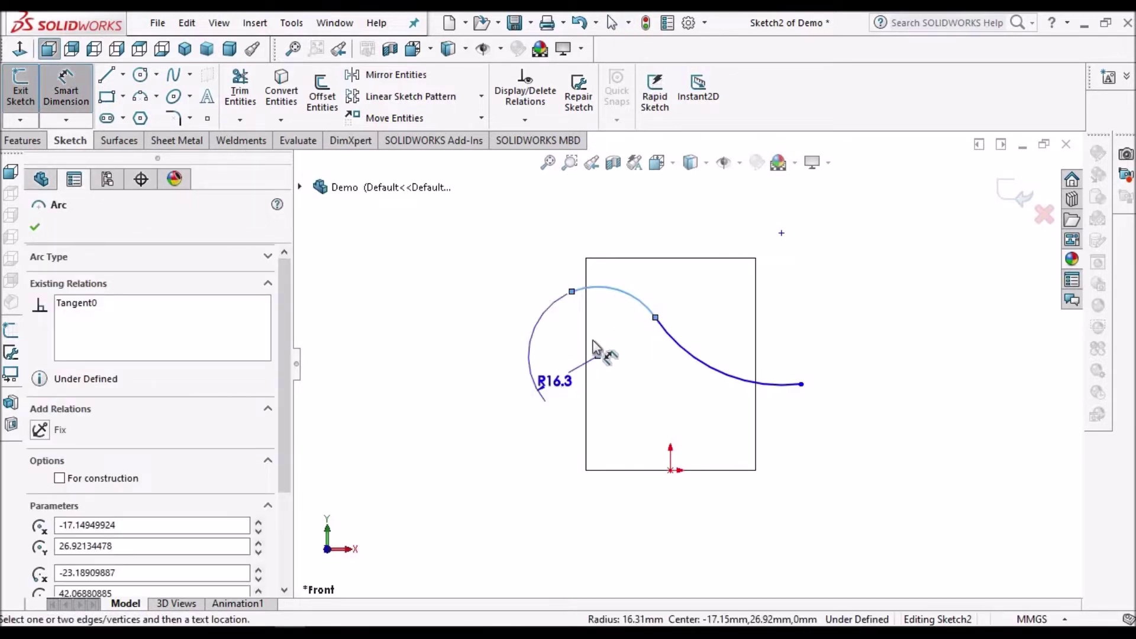
scroll(598, 319, down, 5)
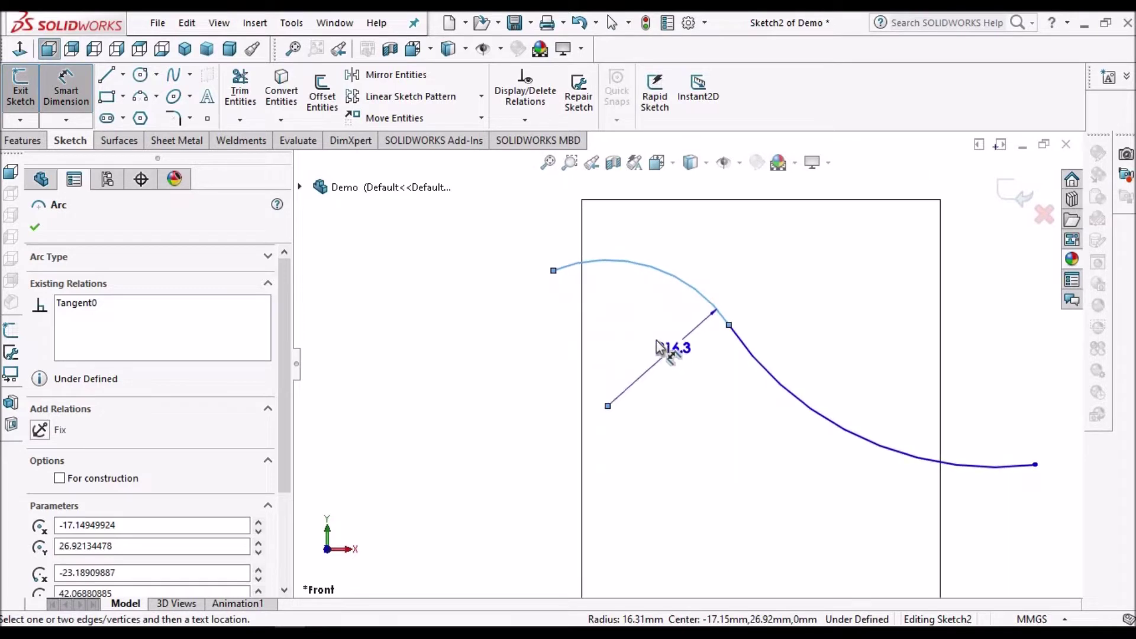
click(681, 355)
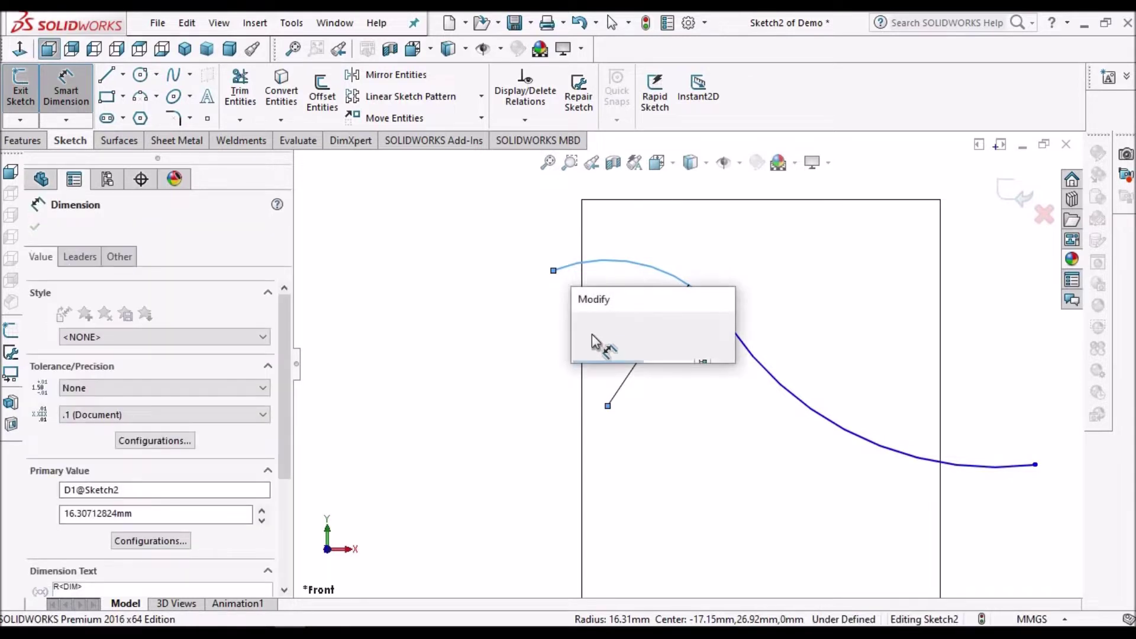
click(583, 335)
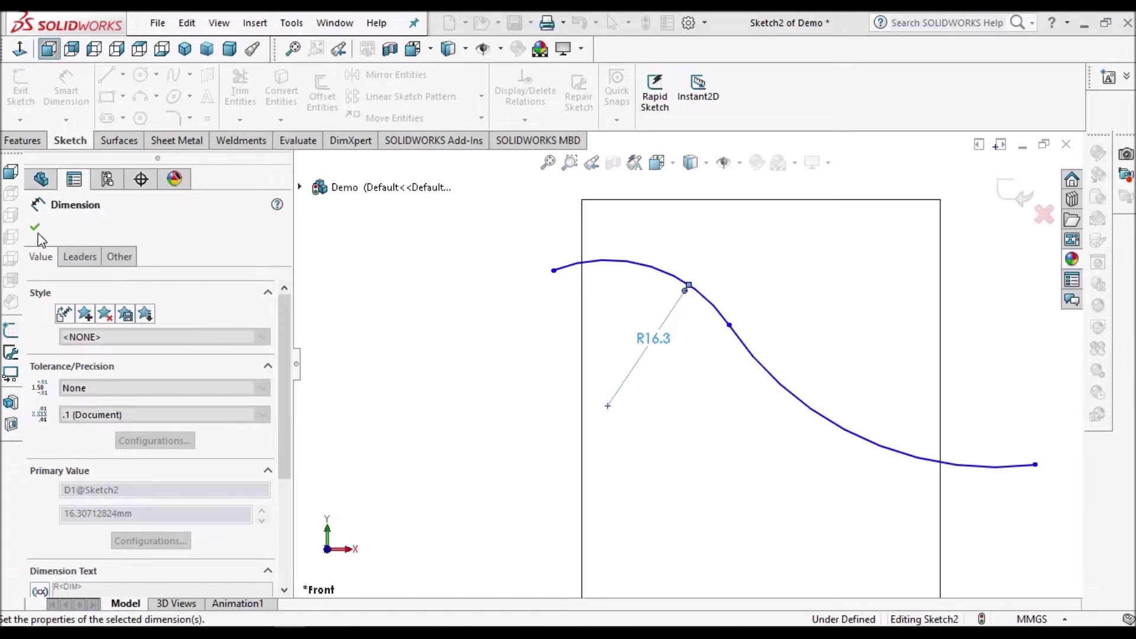
click(35, 230)
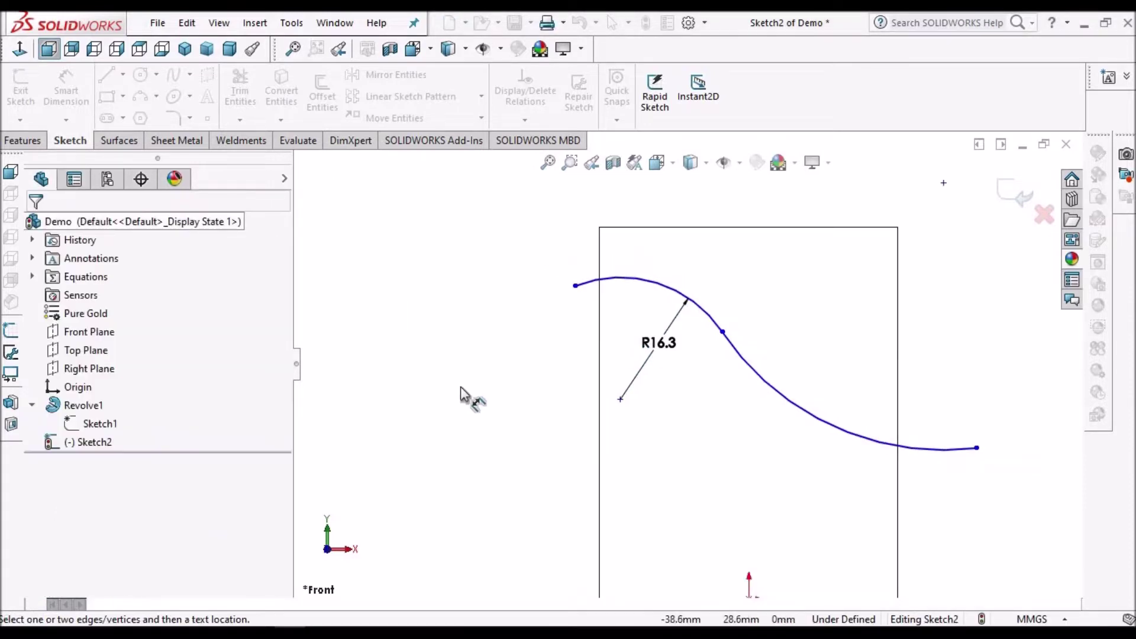
right_click(459, 315)
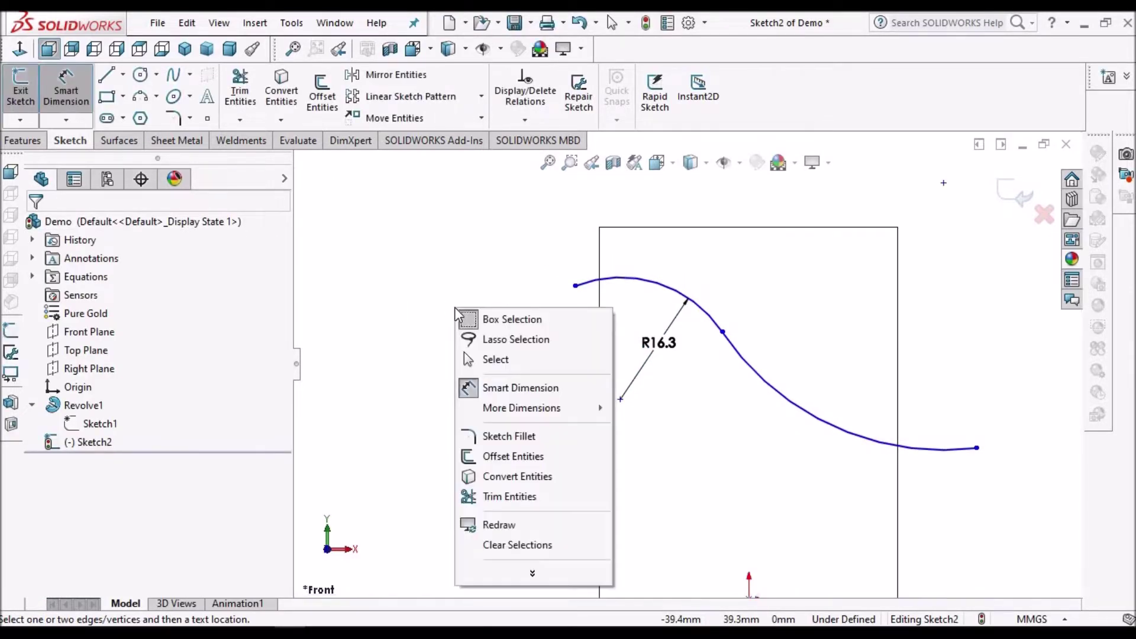
click(495, 357)
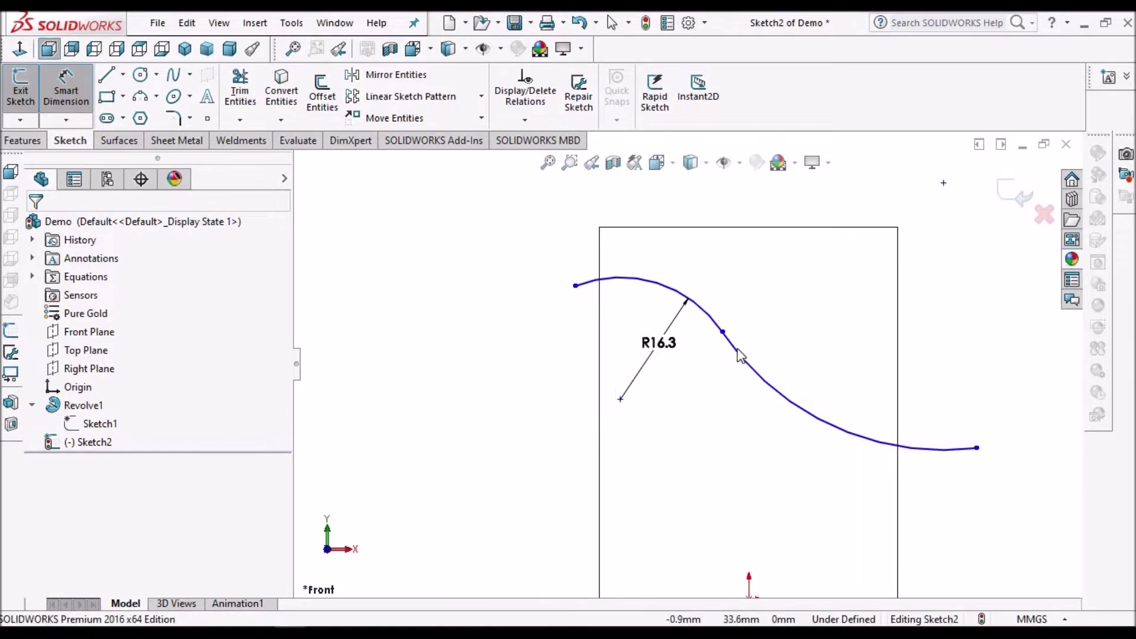
scroll(758, 345, up, 1)
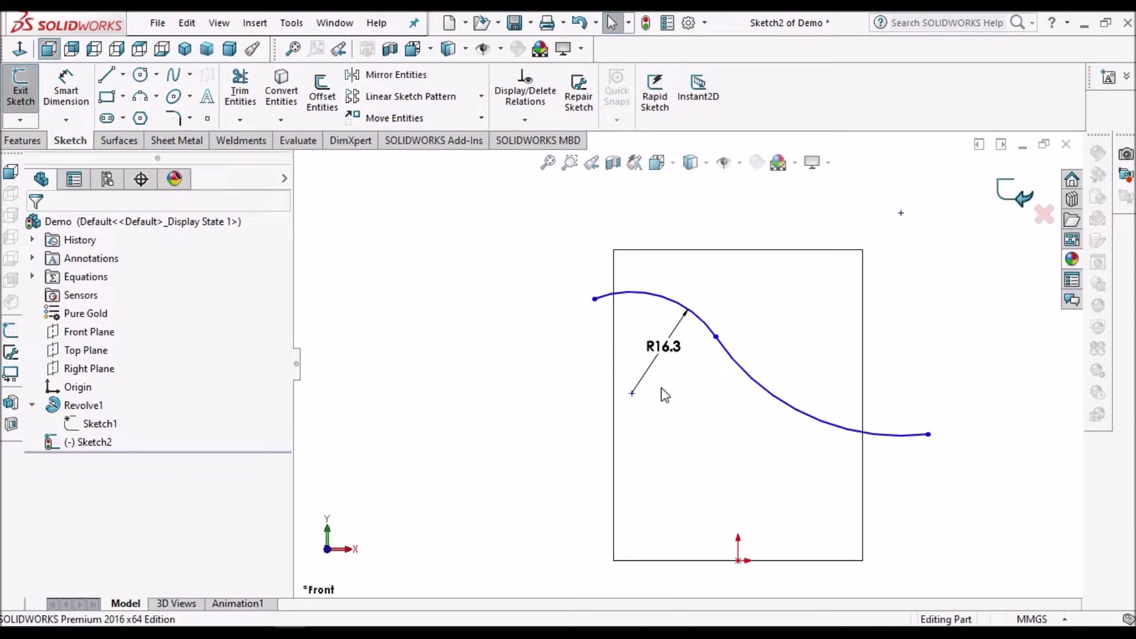
mouse_move(718, 332)
middle_down()
mouse_move(693, 363)
mouse_move(693, 404)
mouse_move(699, 379)
middle_up()
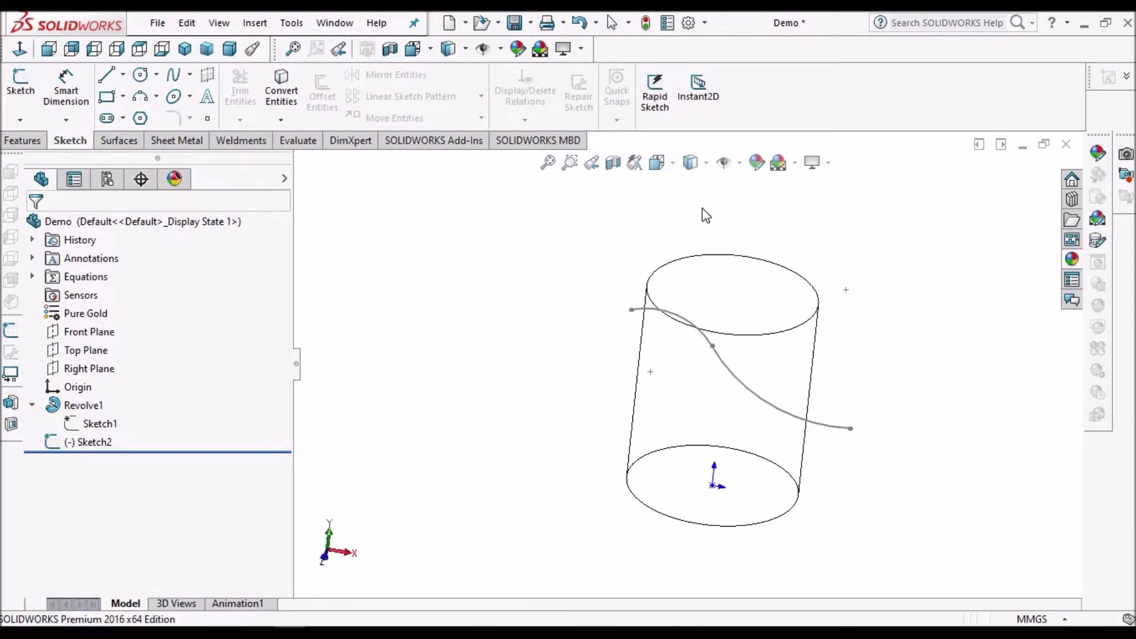
Set the display style to Shaded and select Sketch2 on the Surfaces tools
click(706, 163)
click(692, 196)
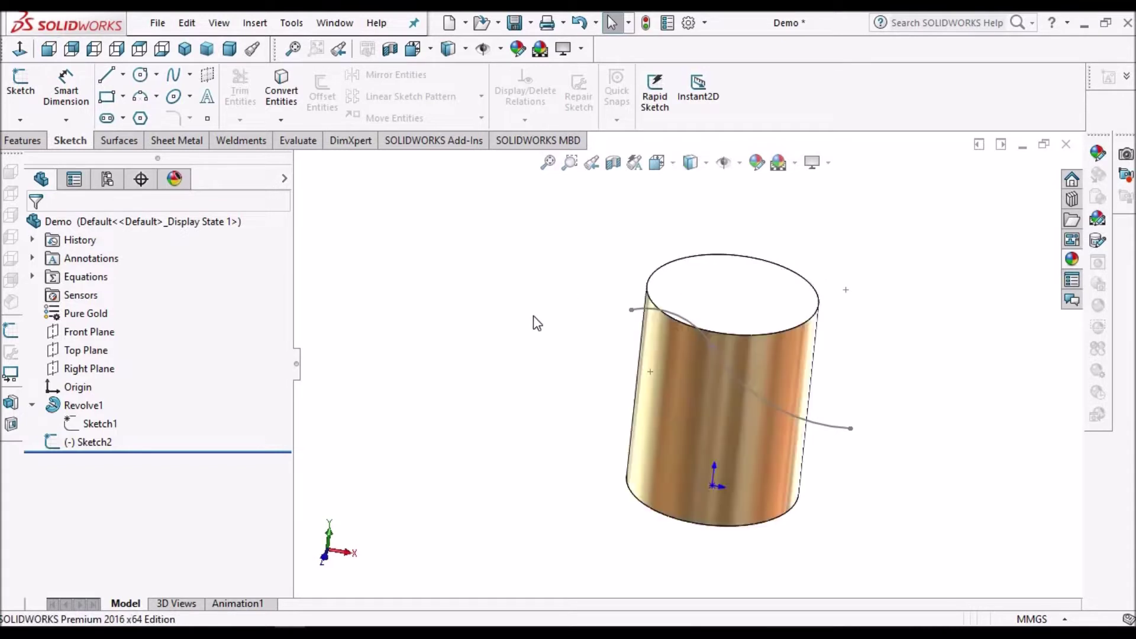
click(87, 445)
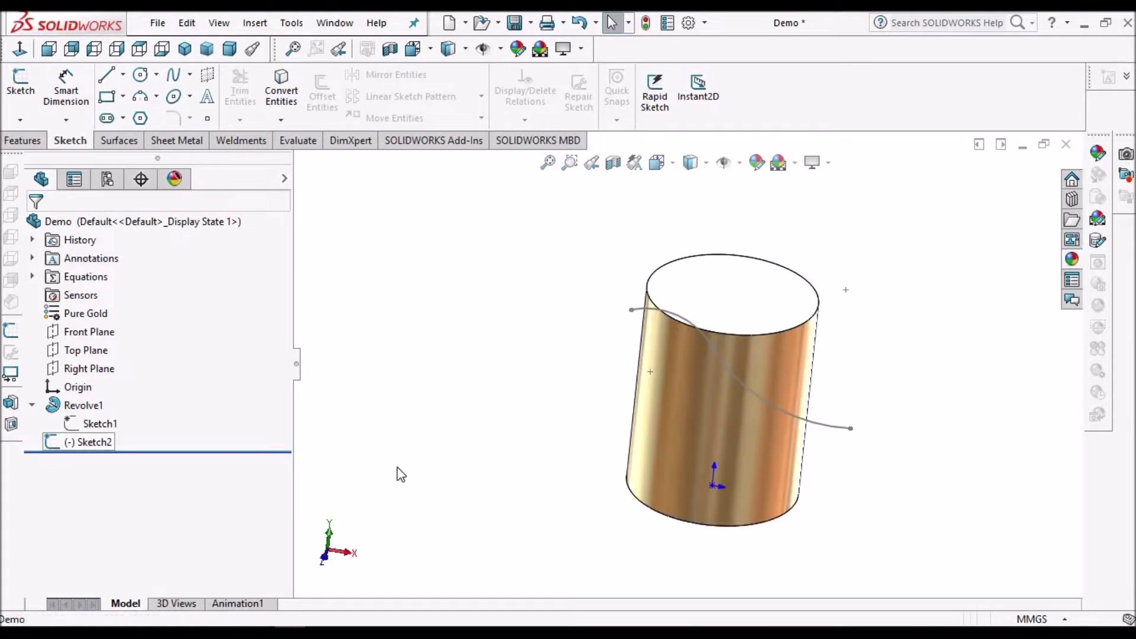
click(119, 141)
click(27, 101)
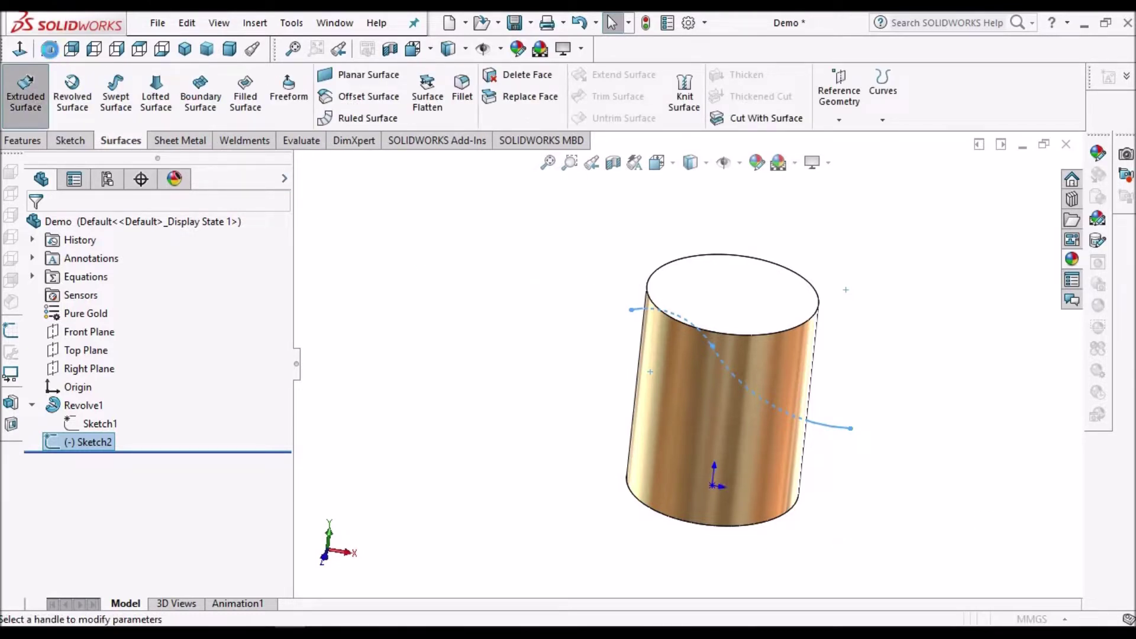
Extrude Sketch2 as a Mid Plane surface 50 mm deep, then view it in Dimetric
click(140, 50)
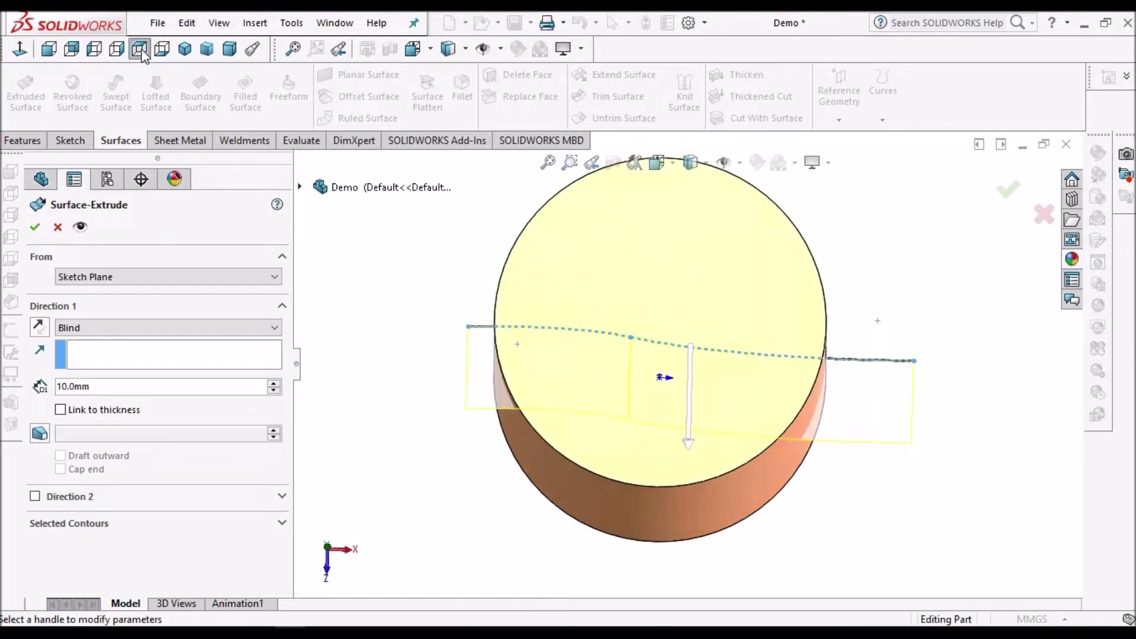
click(276, 329)
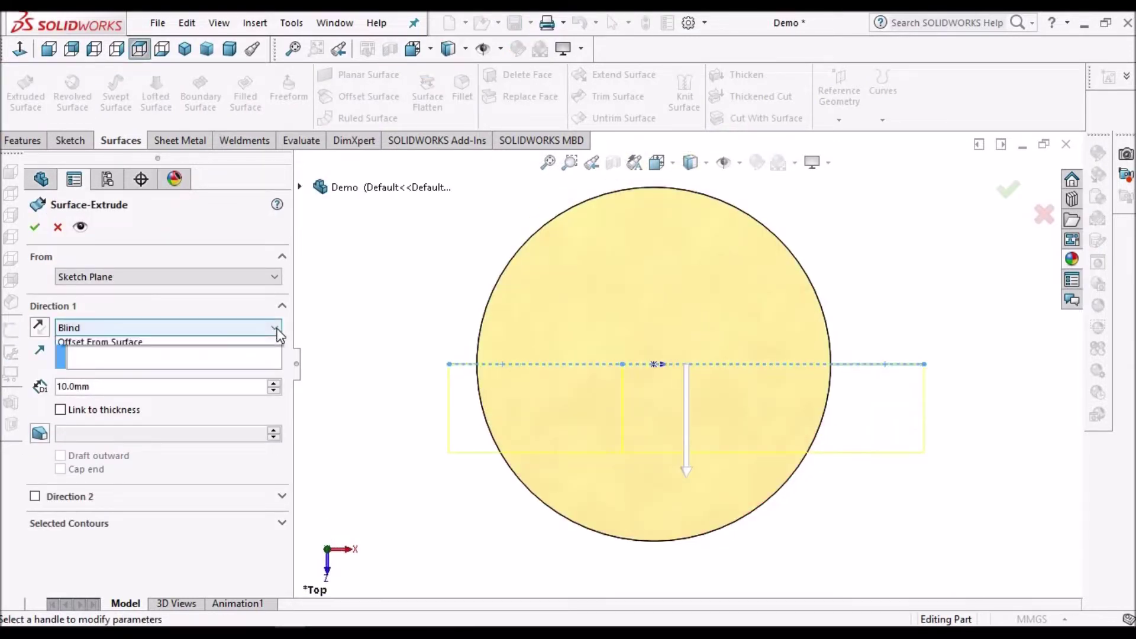
click(205, 419)
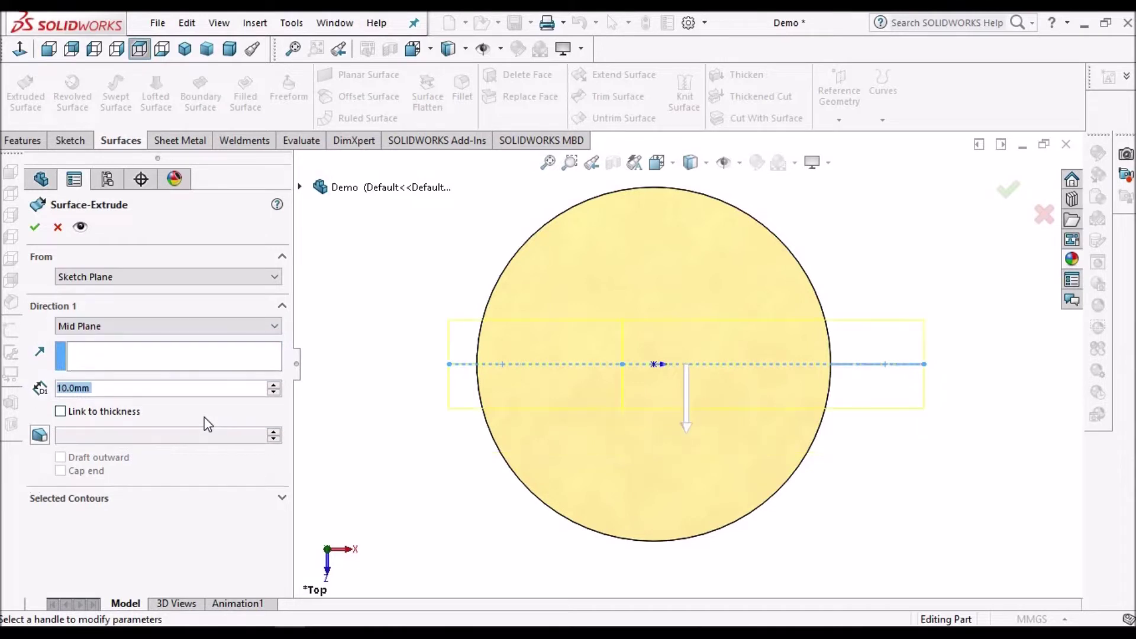
click(274, 385)
click(274, 385)
click(274, 386)
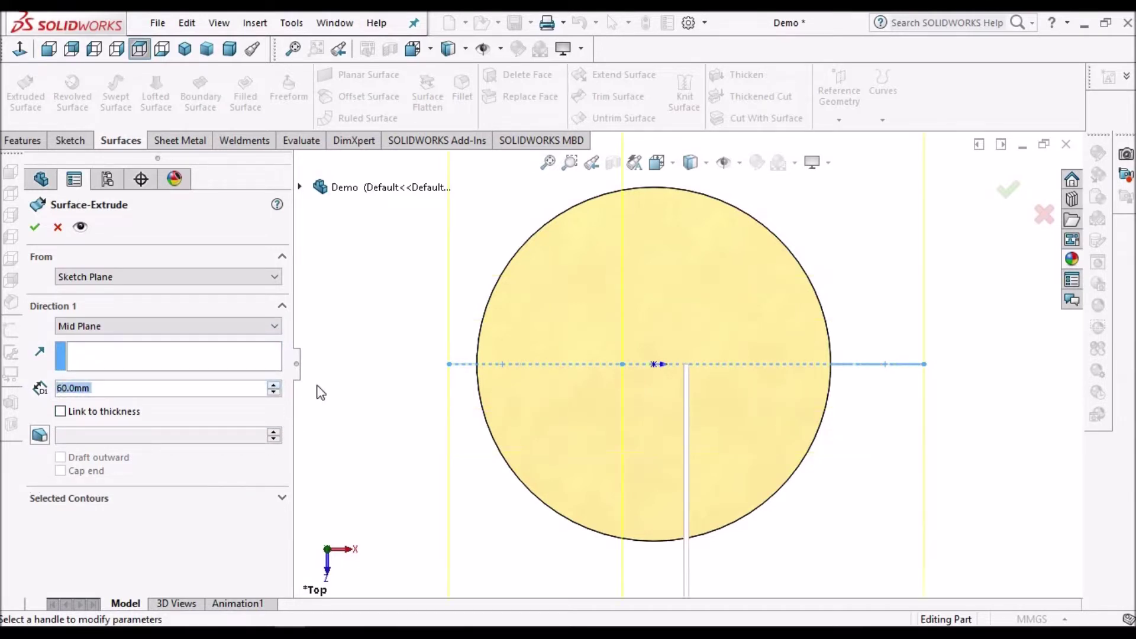
key(f)
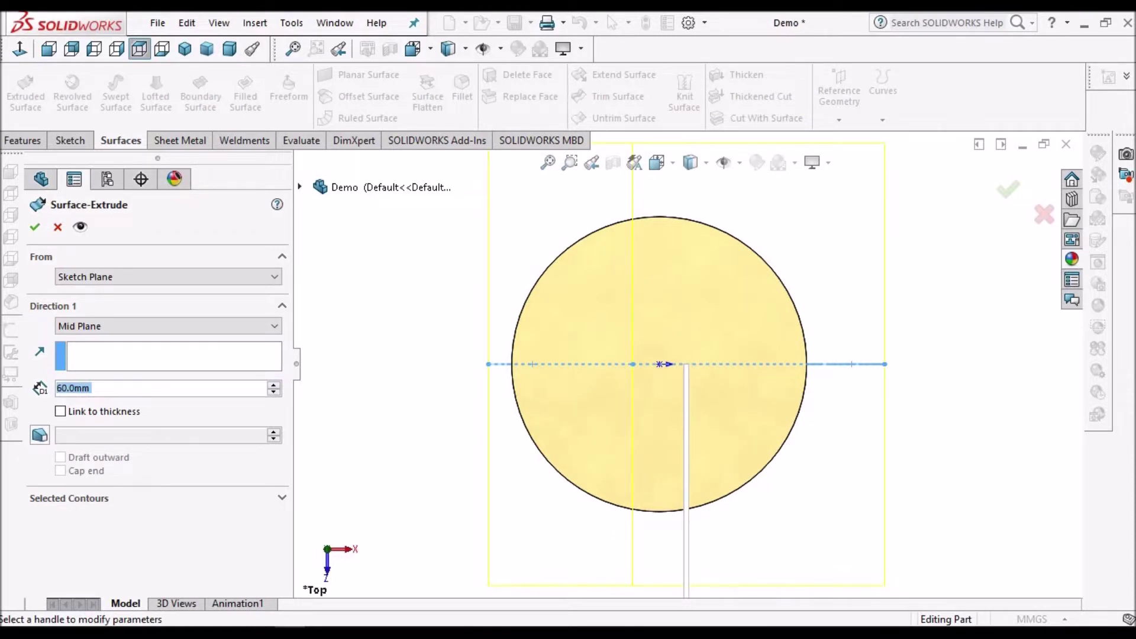
text(50)
key(Return)
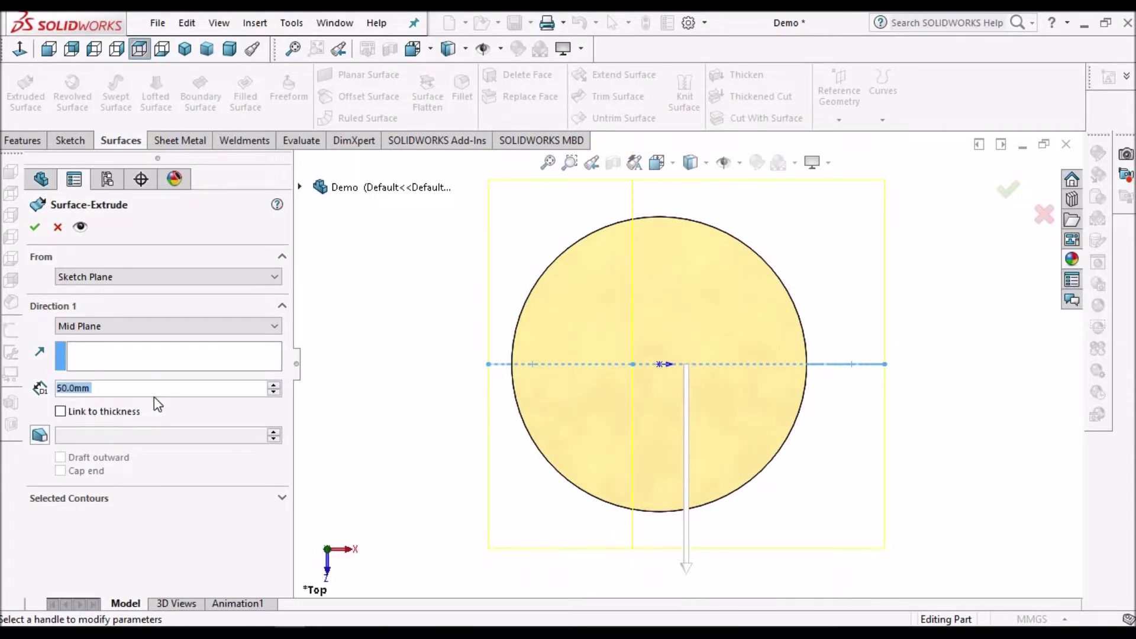
click(36, 228)
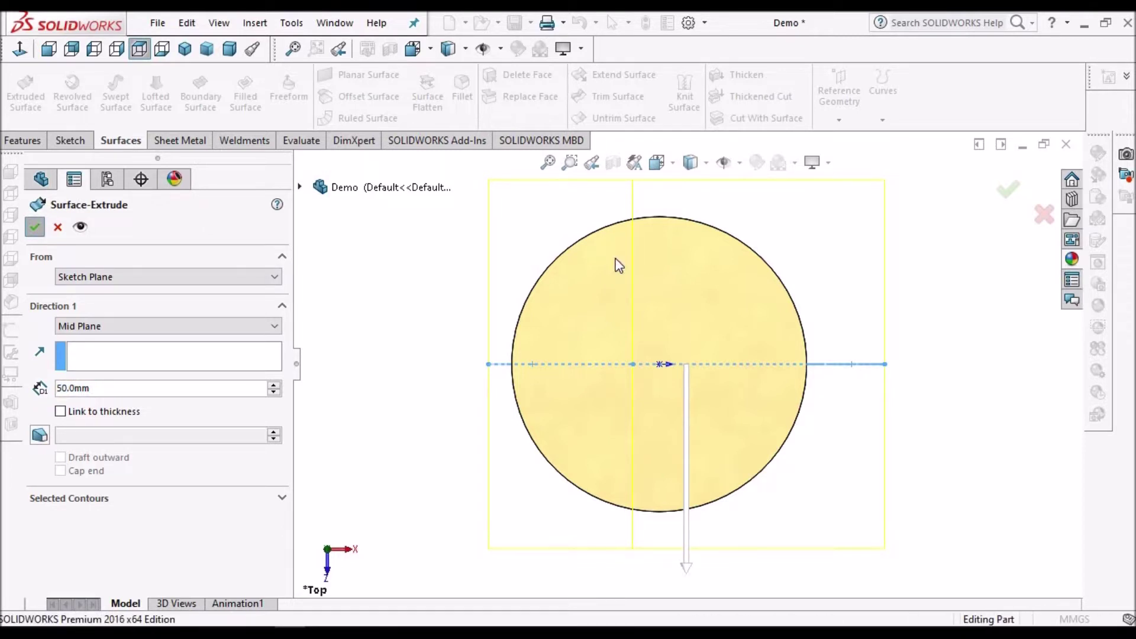
click(230, 50)
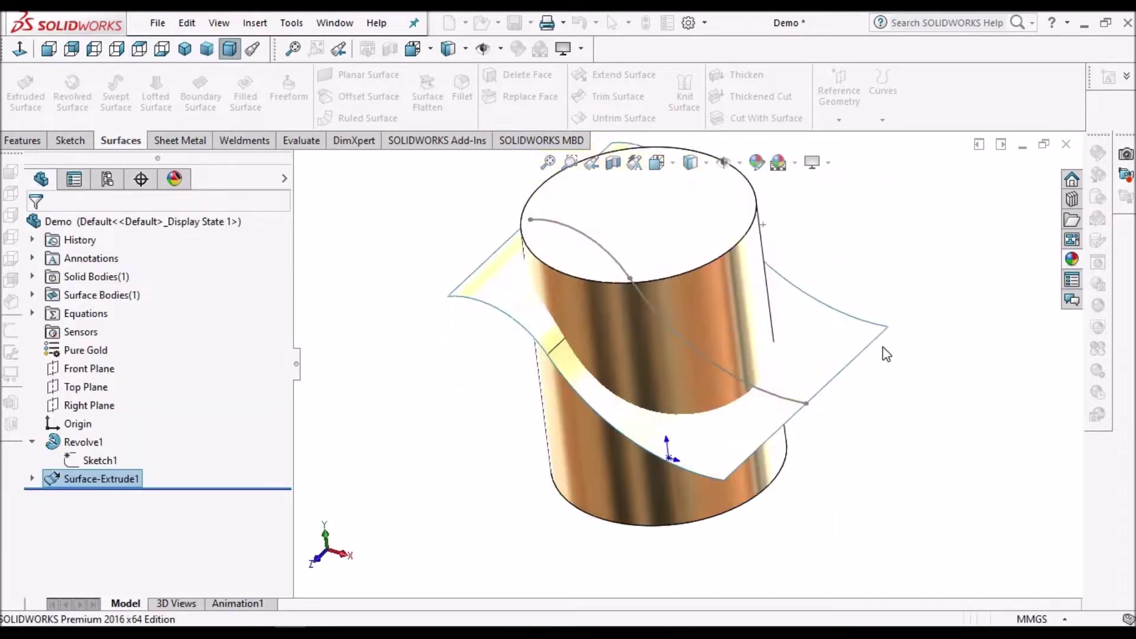
Hide Sketch2 under Surface-Extrude1 and adjust the extruded surface's appearance
middle_drag(633, 311, 680, 390)
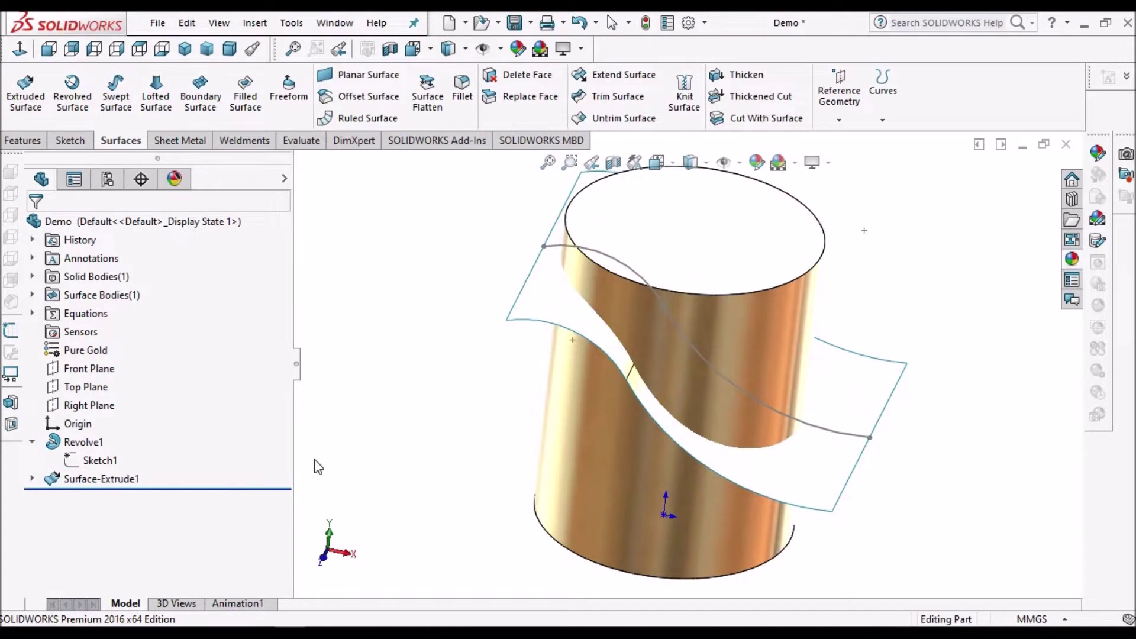
click(32, 478)
right_click(95, 497)
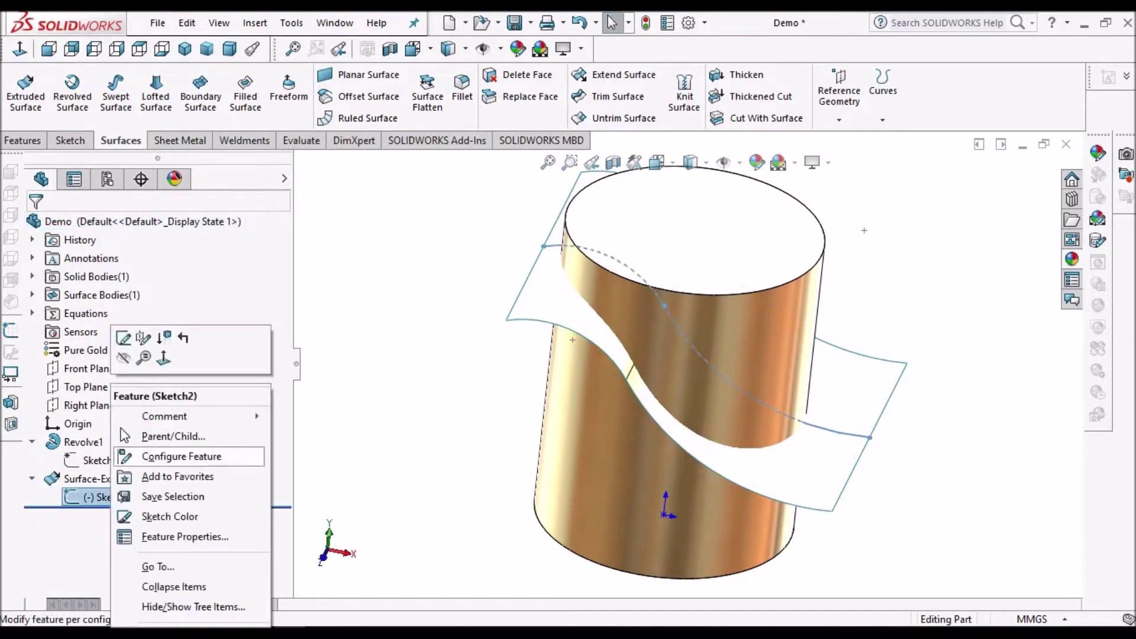
click(124, 358)
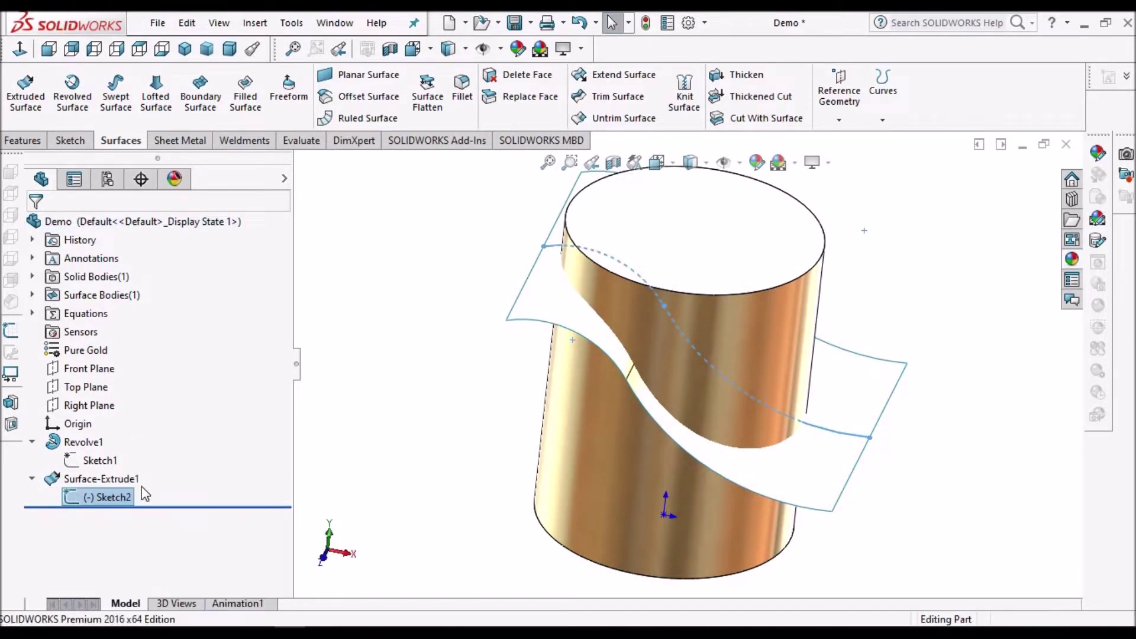
right_click(98, 481)
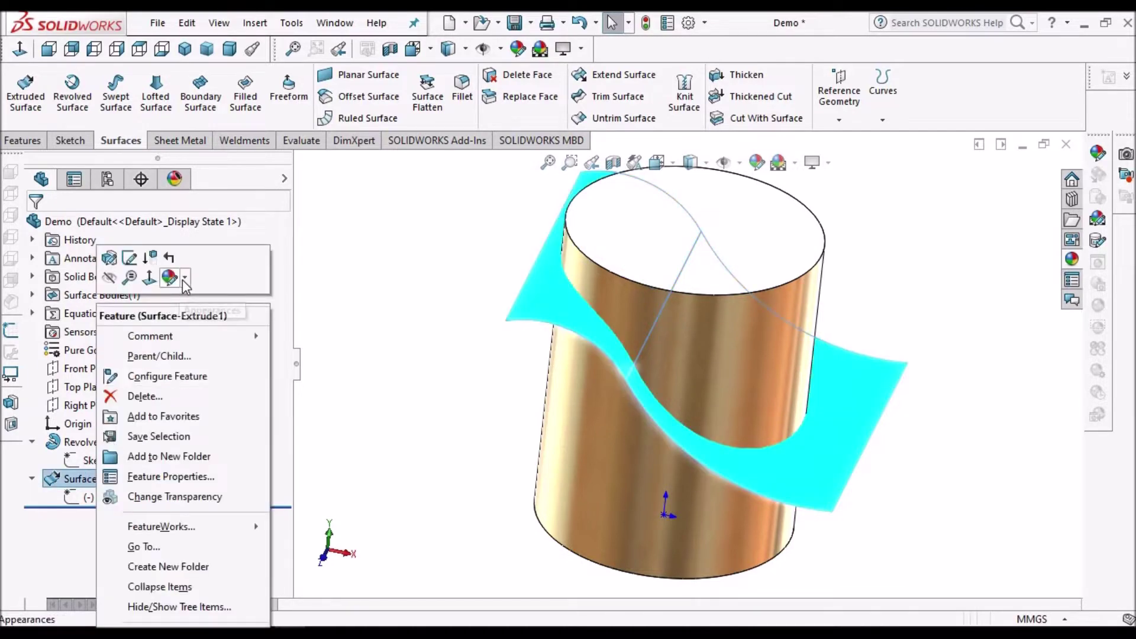
click(185, 287)
click(278, 345)
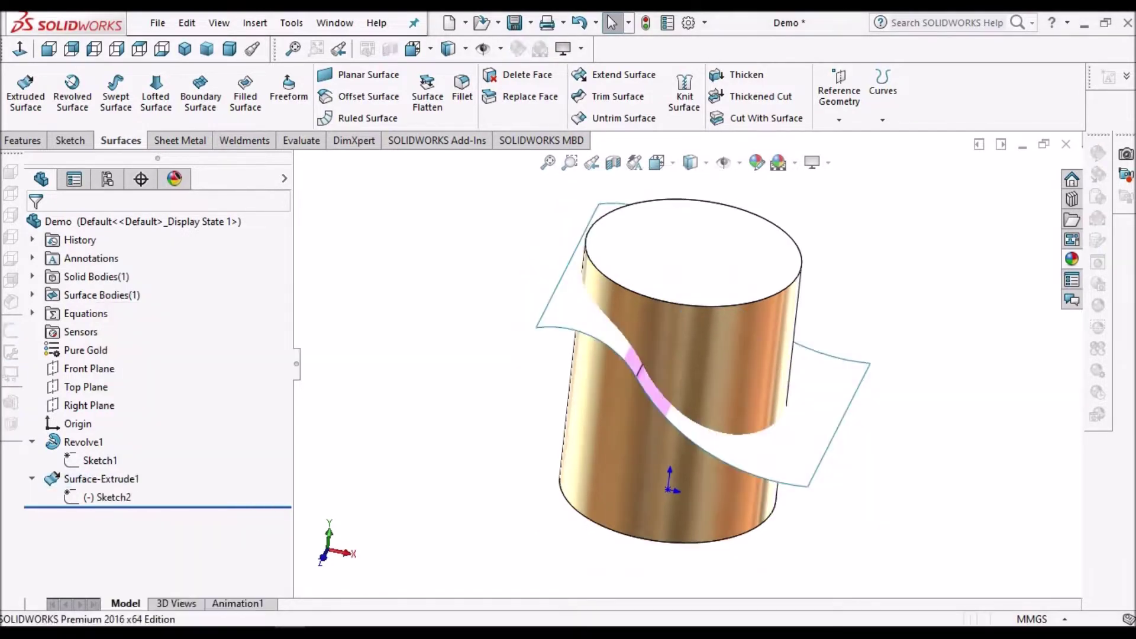
middle_drag(680, 367, 489, 379)
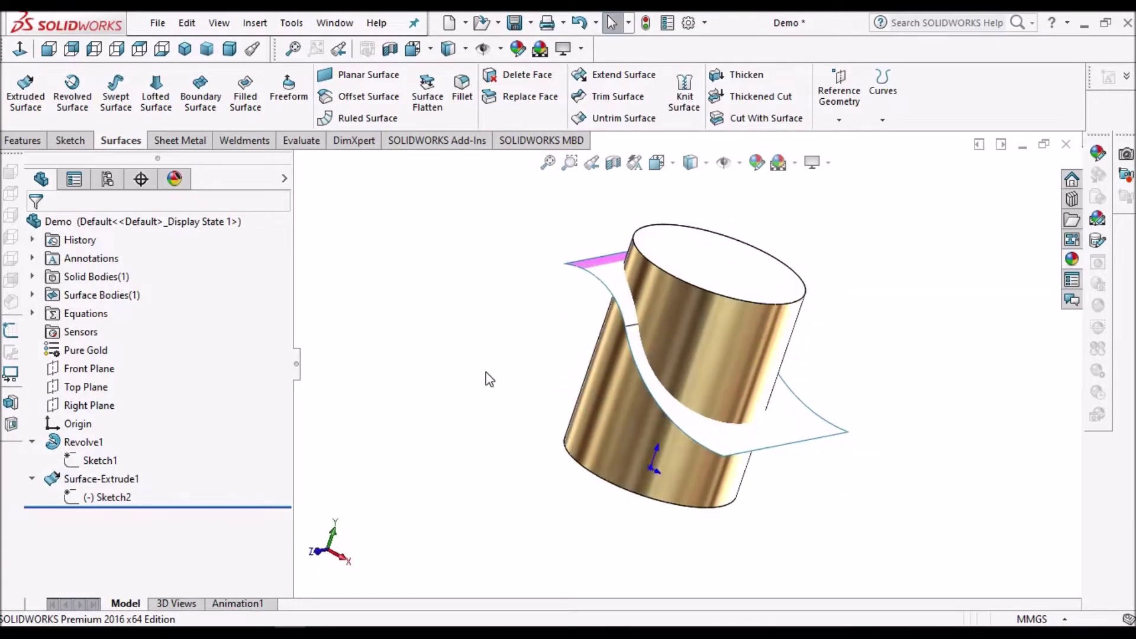
Start a Cut-Thicken from the extruded surface with 1 mm thickness
click(763, 97)
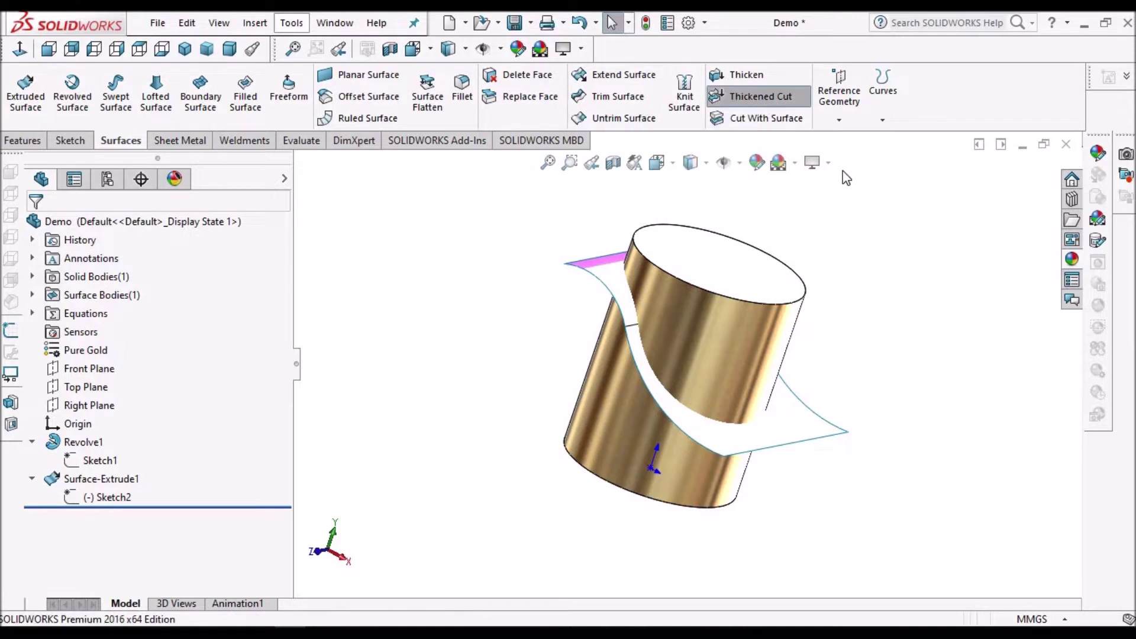
click(787, 425)
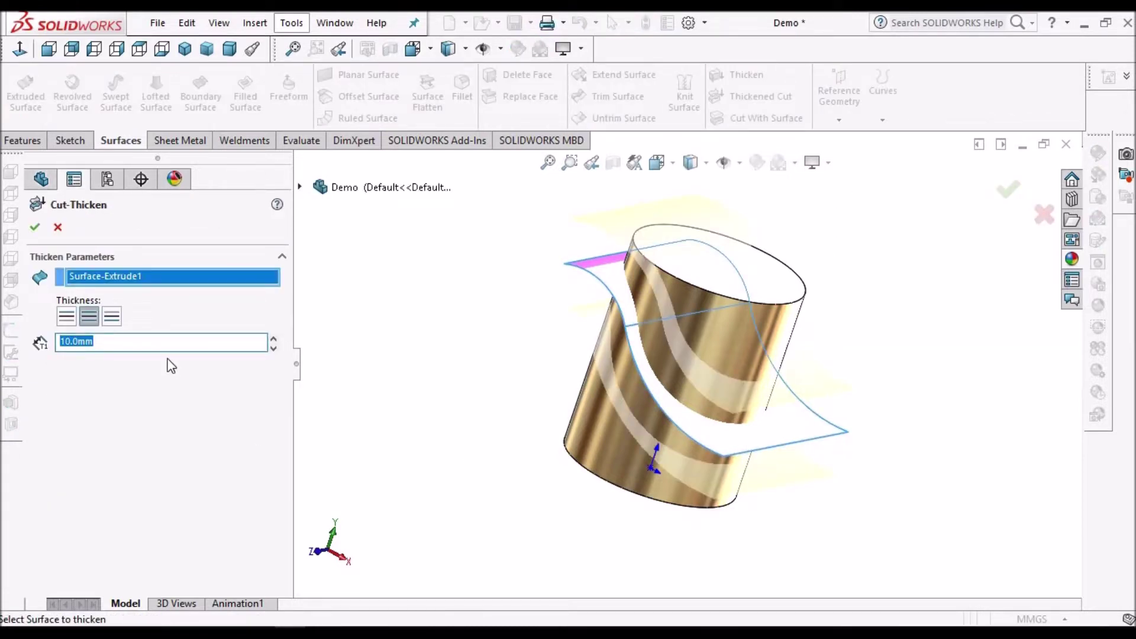
text(1)
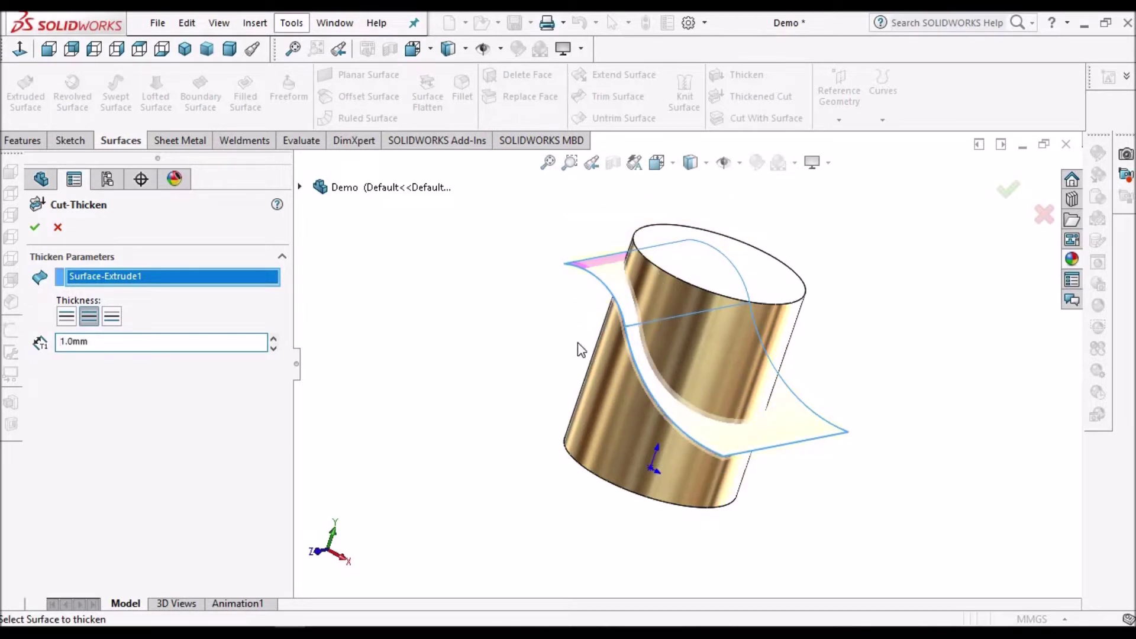
middle_drag(698, 253, 702, 301)
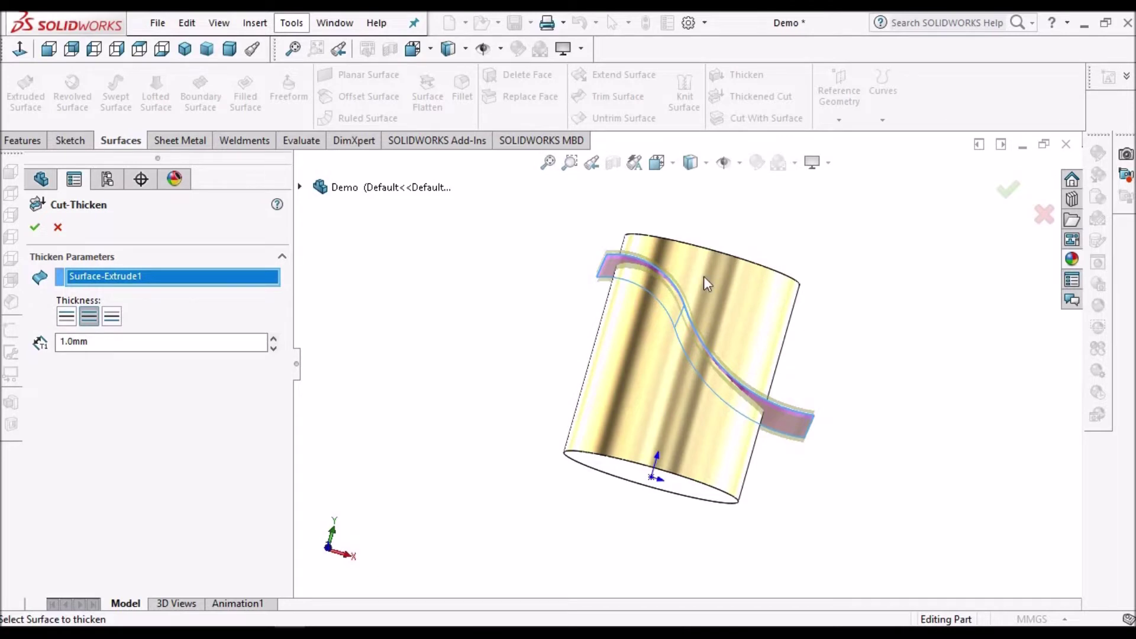
scroll(704, 276, down, 3)
middle_drag(629, 313, 609, 322)
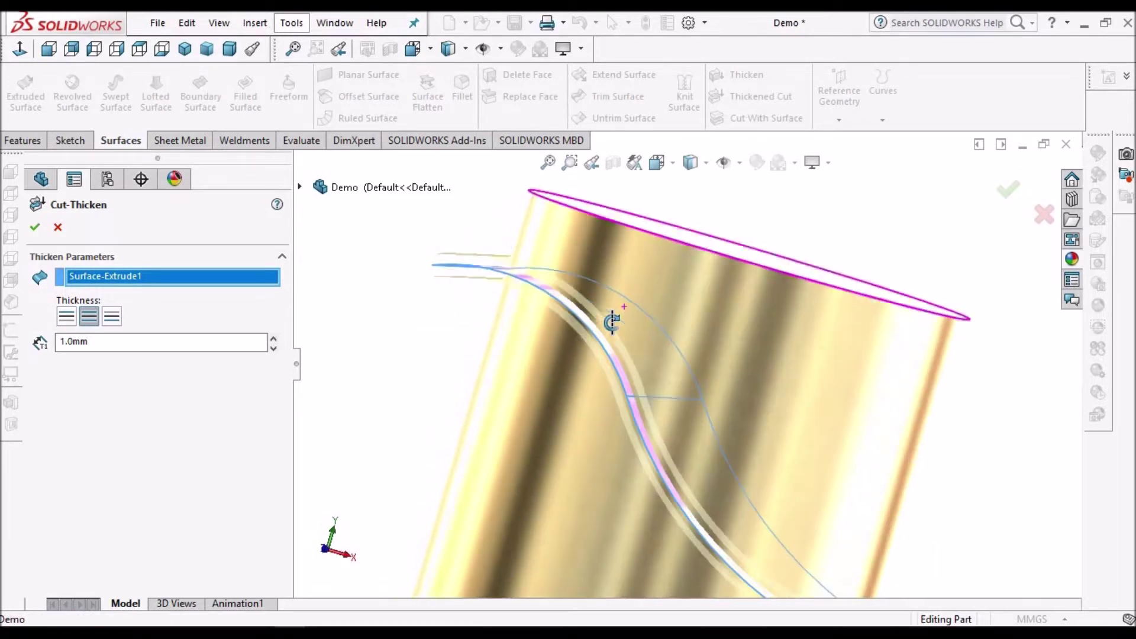
Thicken the cut evenly to both sides (Mid-plane) and keep all bodies
click(113, 318)
click(63, 319)
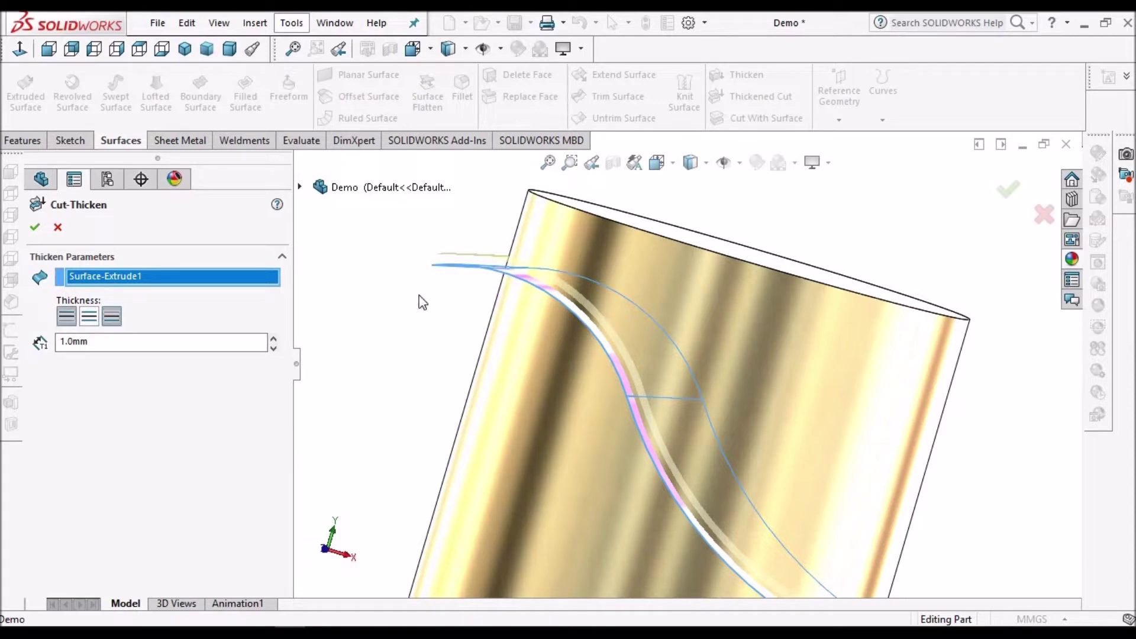
middle_drag(613, 233, 616, 307)
click(89, 318)
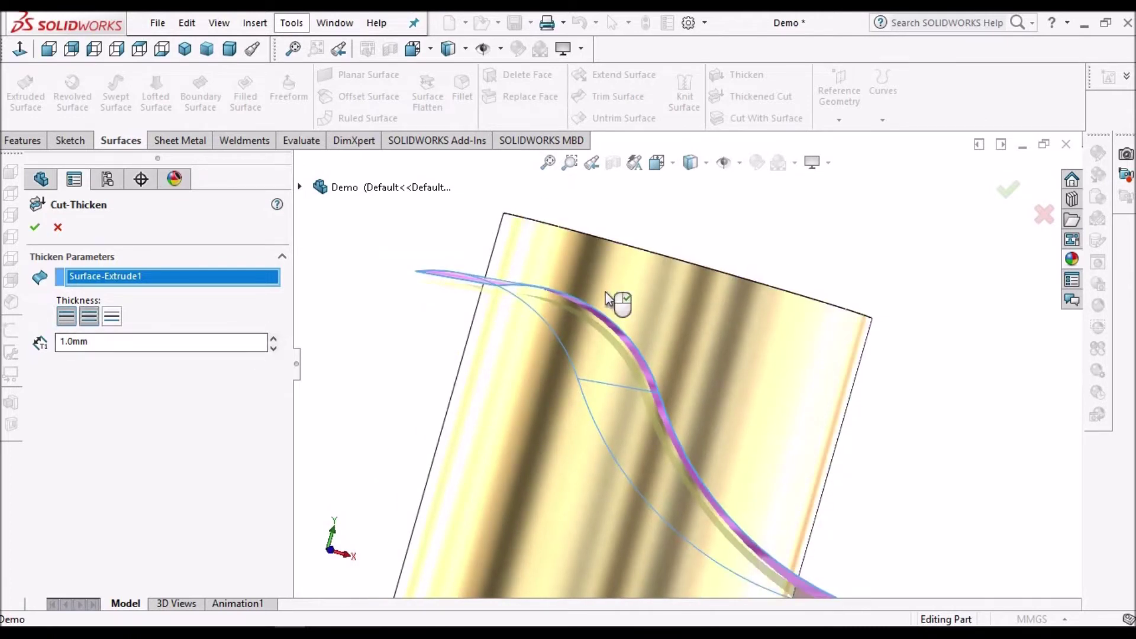
click(36, 228)
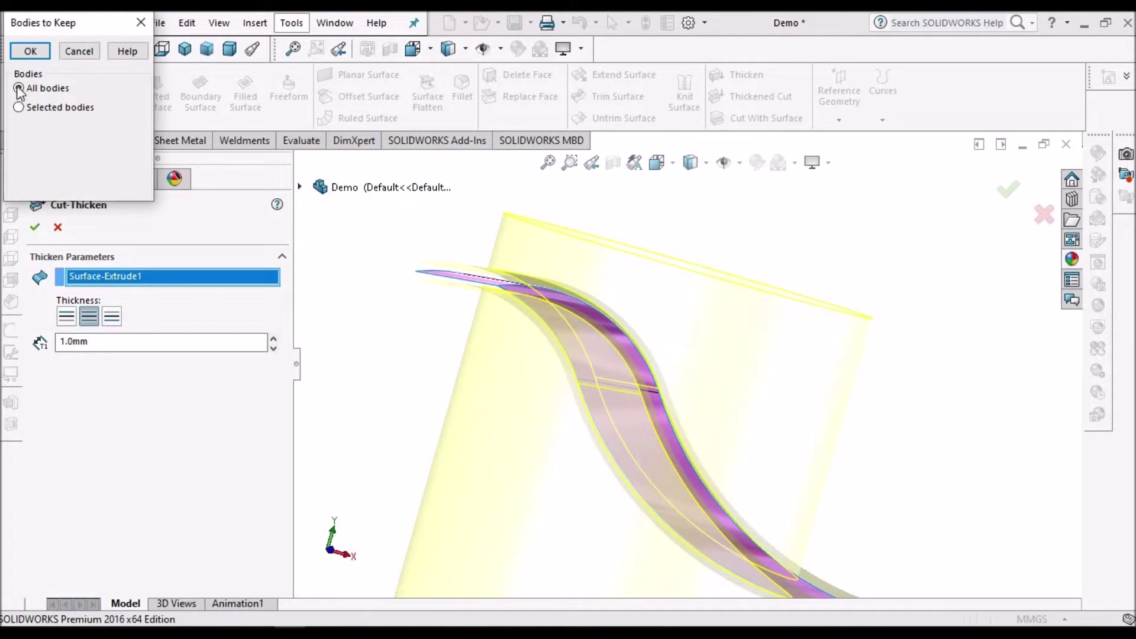
click(31, 51)
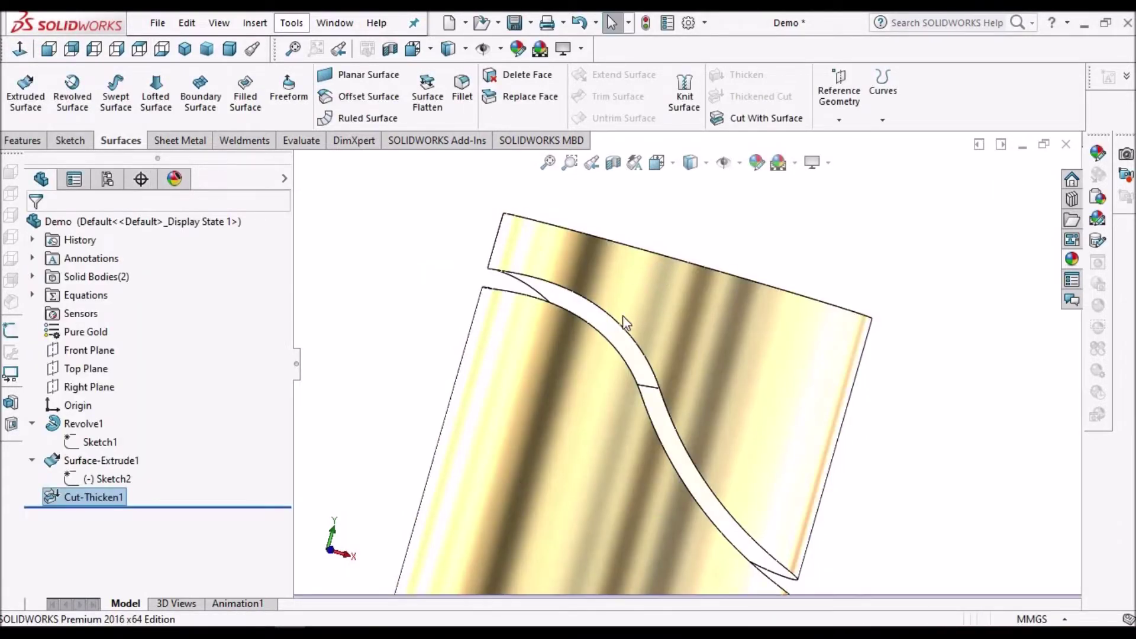
Reopen Cut-Thicken1 for editing, still using Surface-Extrude1 at 1.0mm thickness to both sides
scroll(627, 331, up, 4)
middle_drag(634, 343, 657, 384)
scroll(647, 376, down, 4)
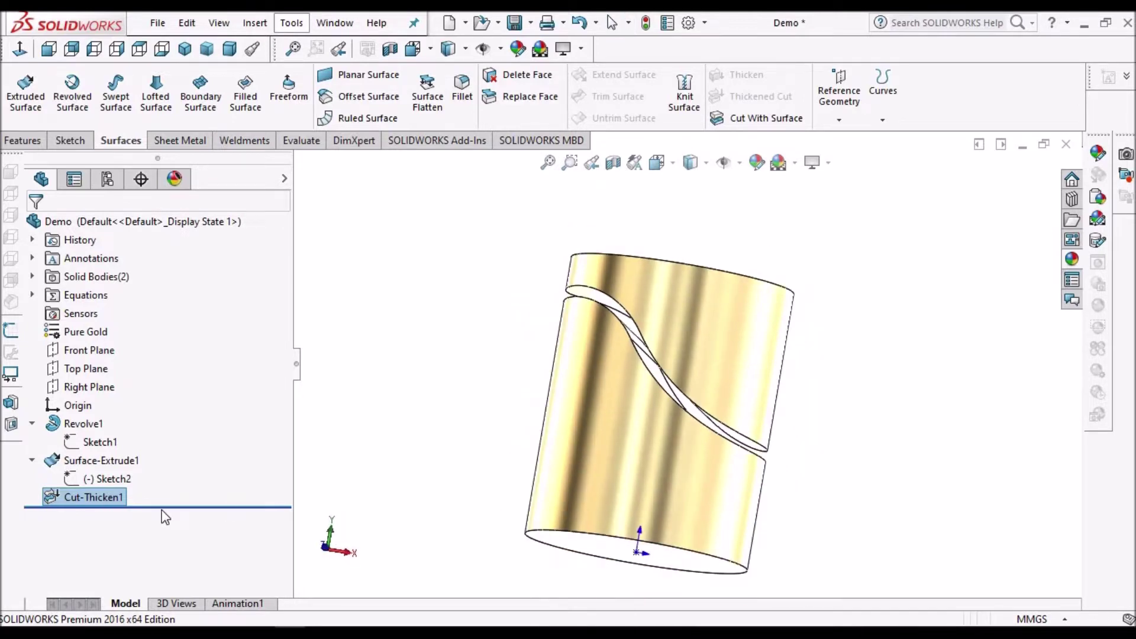
right_click(118, 500)
click(137, 248)
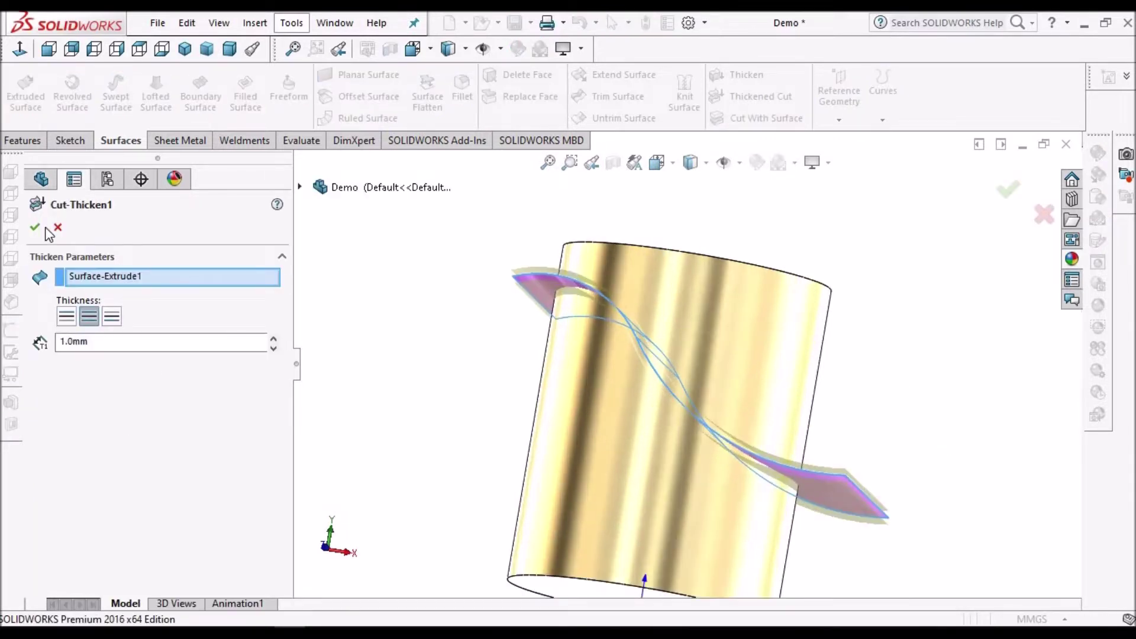
key(Return)
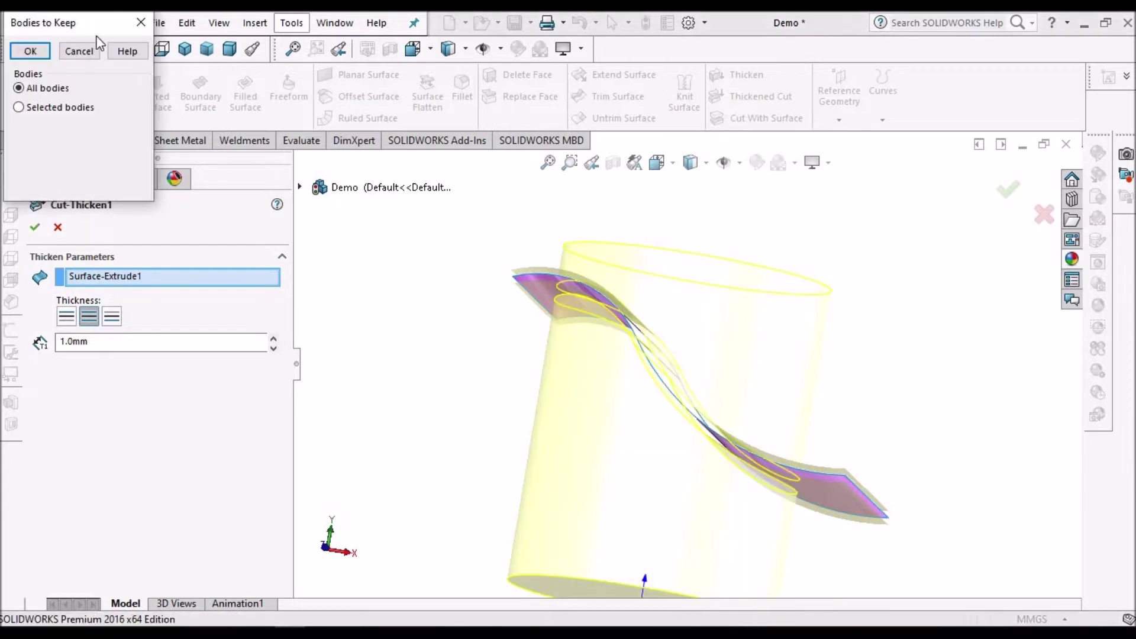
click(80, 52)
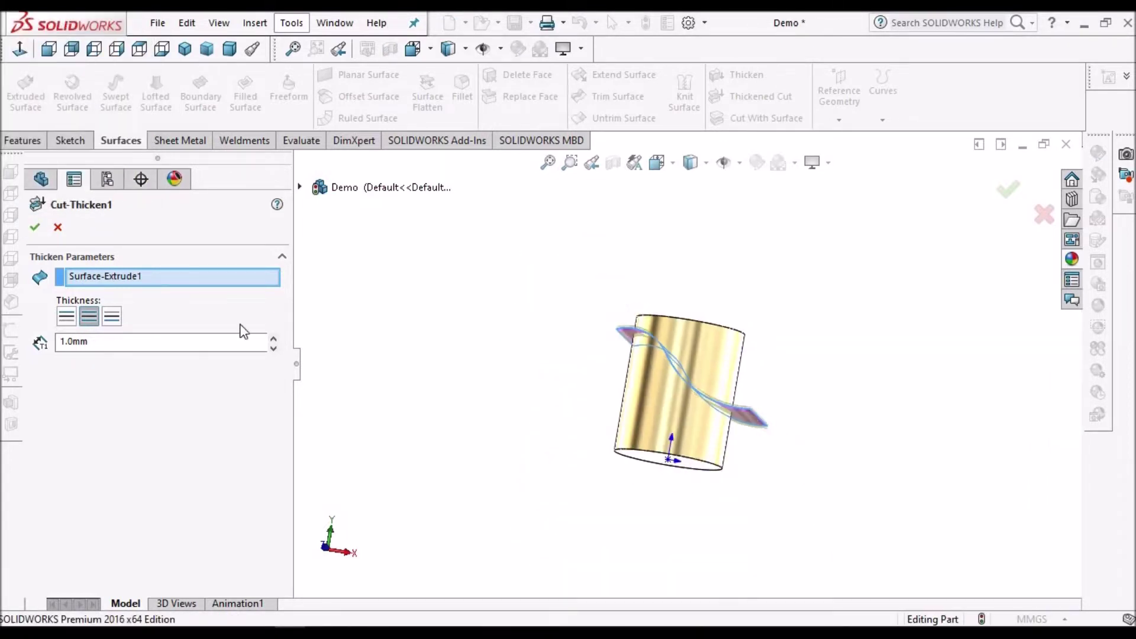
click(57, 228)
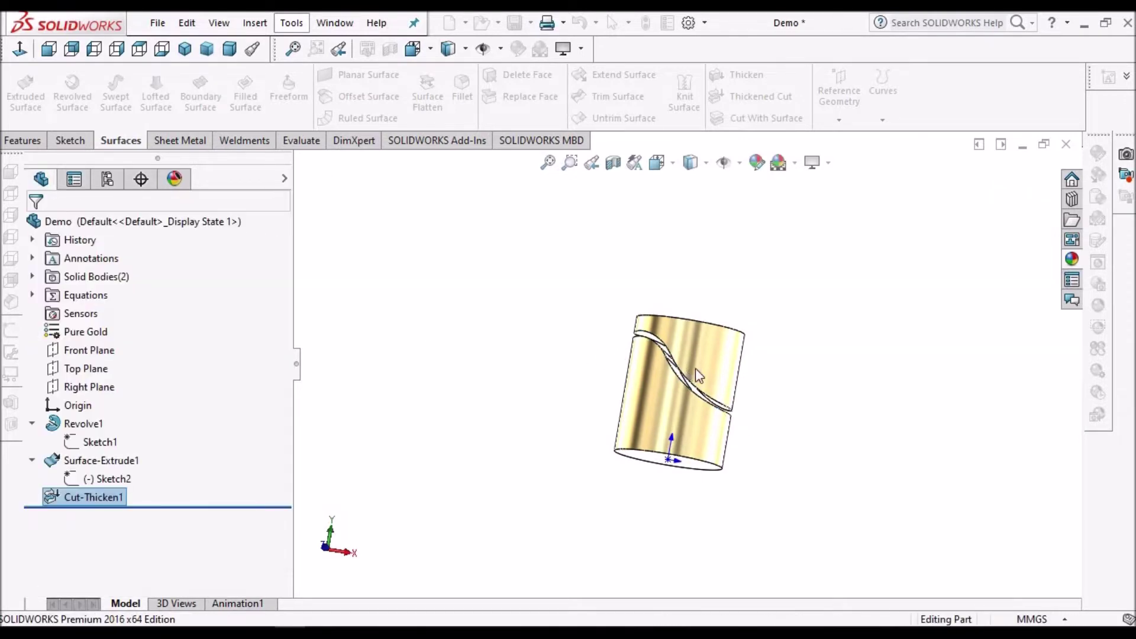
scroll(695, 368, down, 4)
middle_drag(662, 349, 670, 390)
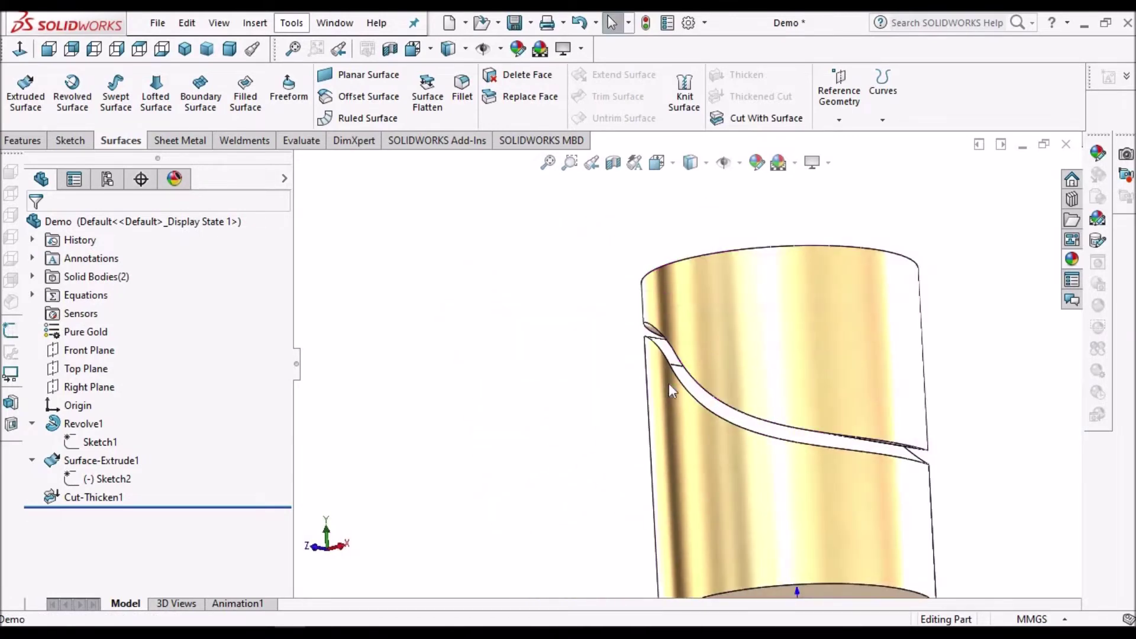
Change Cut-Thicken1's thickness to 0.5mm and keep all bodies for a narrower slit
right_click(107, 498)
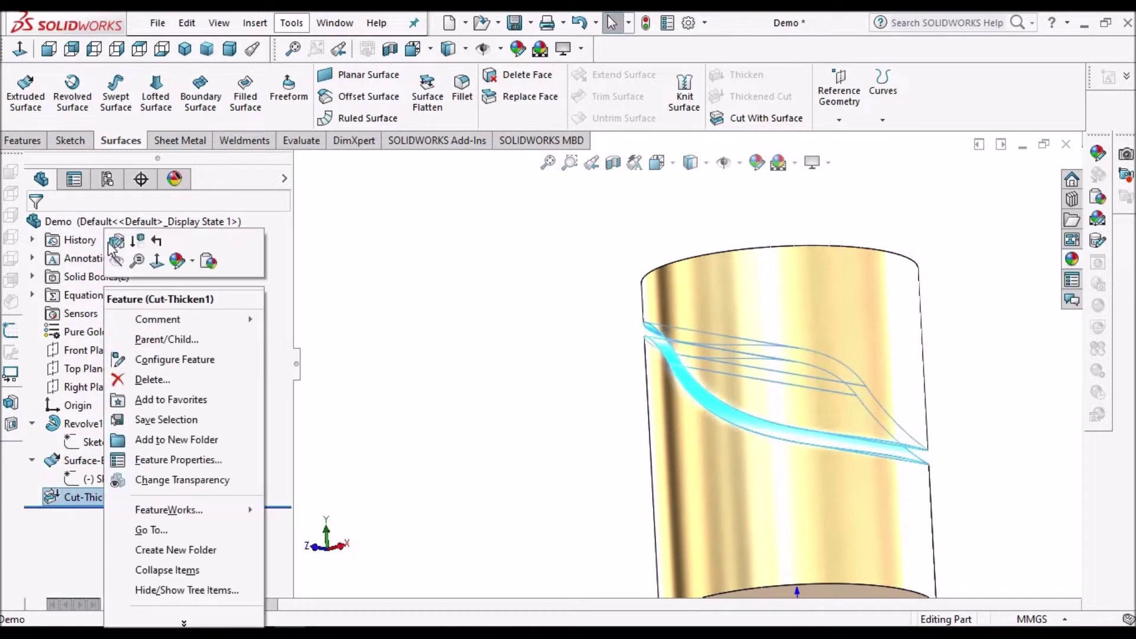
click(116, 242)
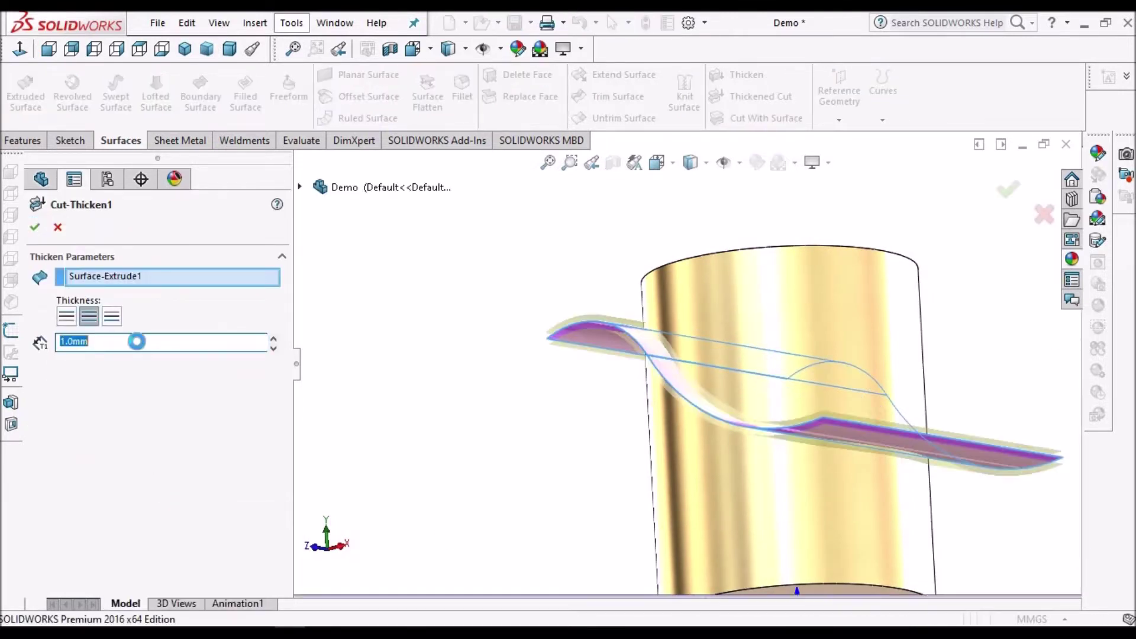
text(0.5)
key(Return)
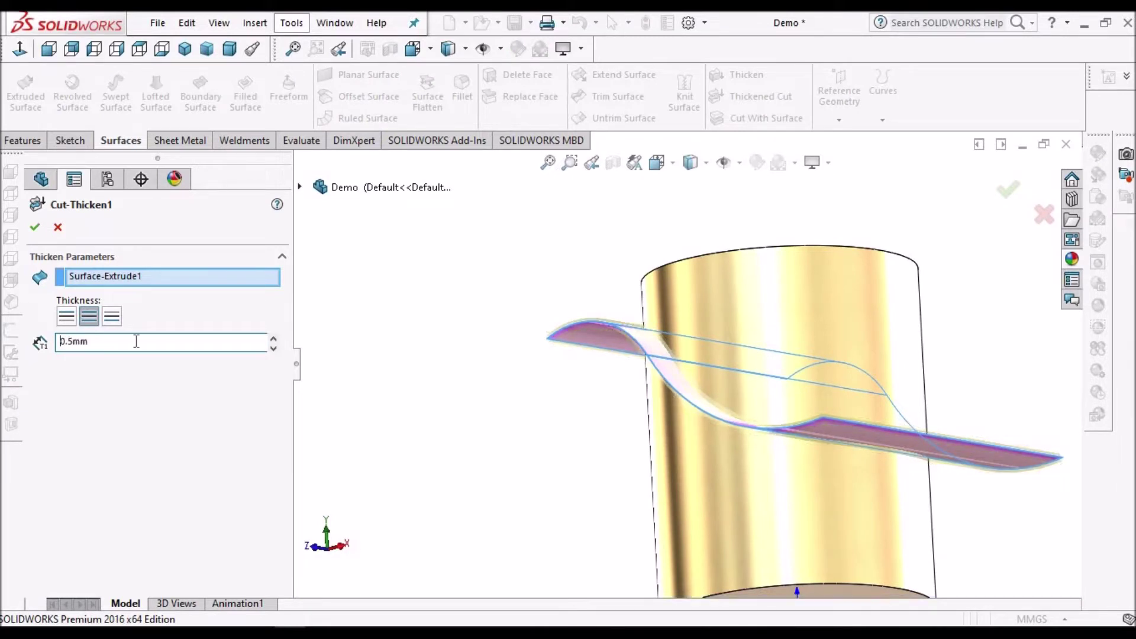
click(35, 229)
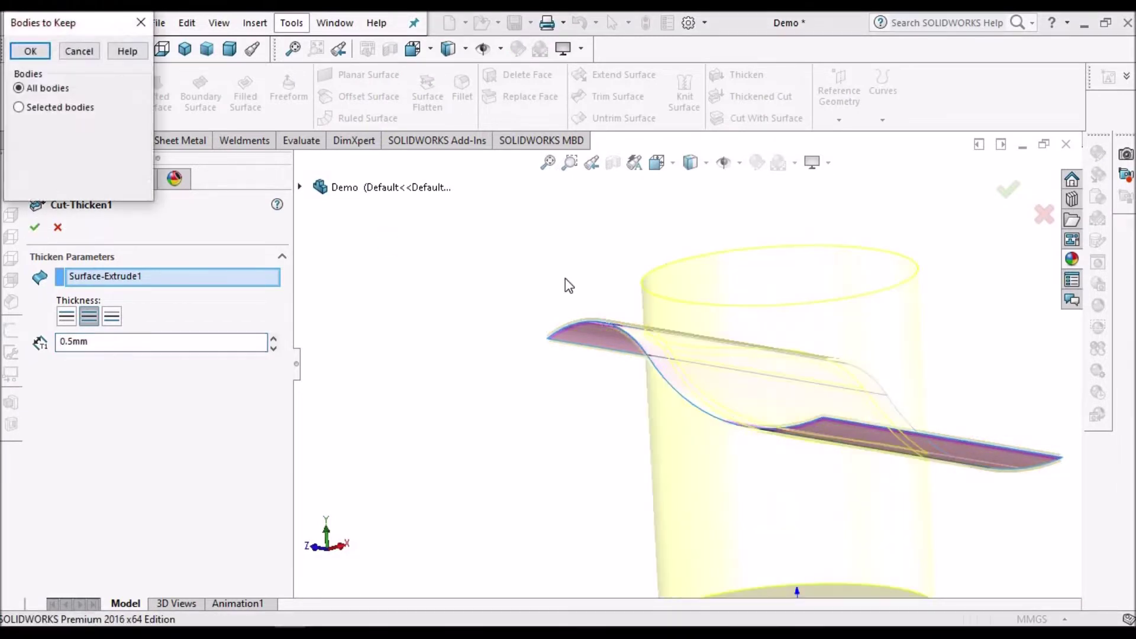
click(40, 52)
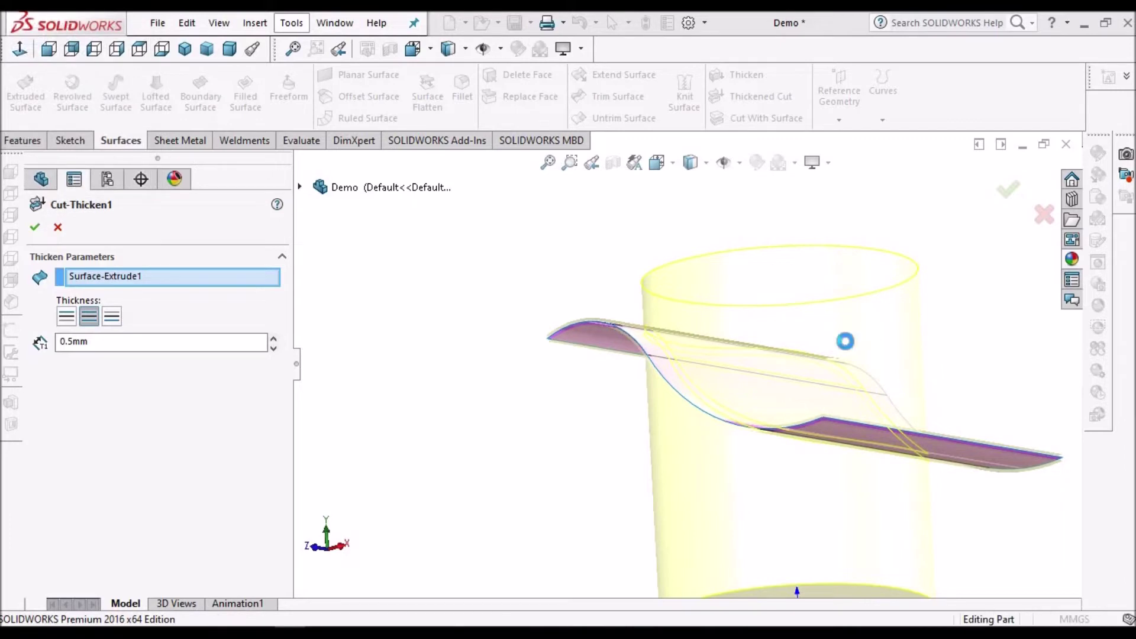
middle_drag(761, 380, 730, 507)
scroll(769, 390, down, 3)
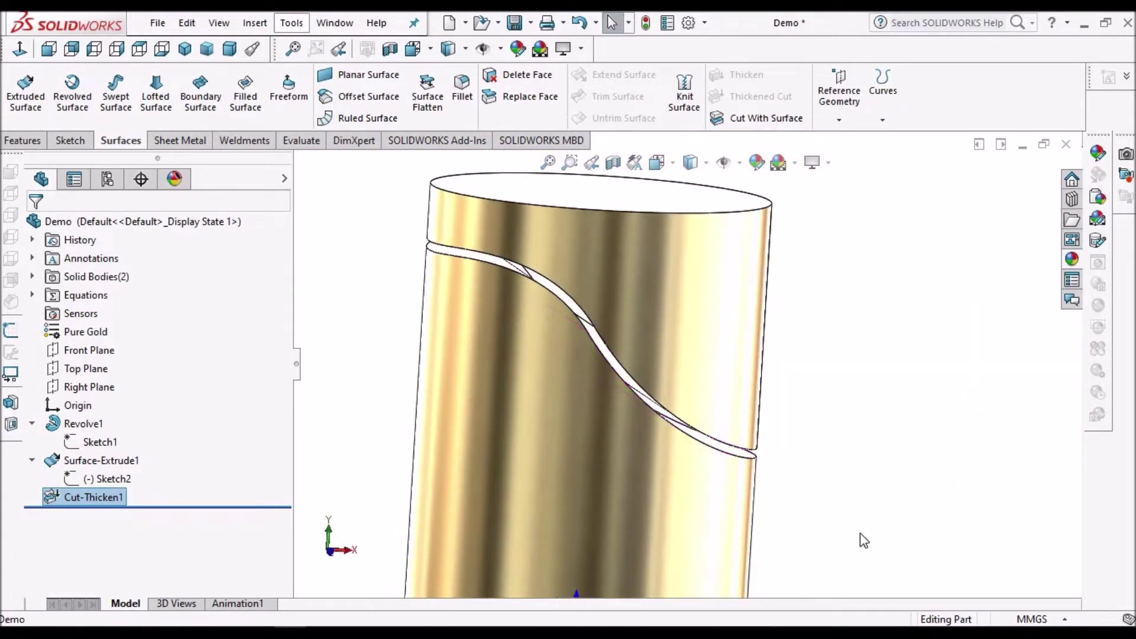
Fit the cylinder in view and collapse the Revolve1 and Surface-Extrude1 tree entries
right_click(88, 497)
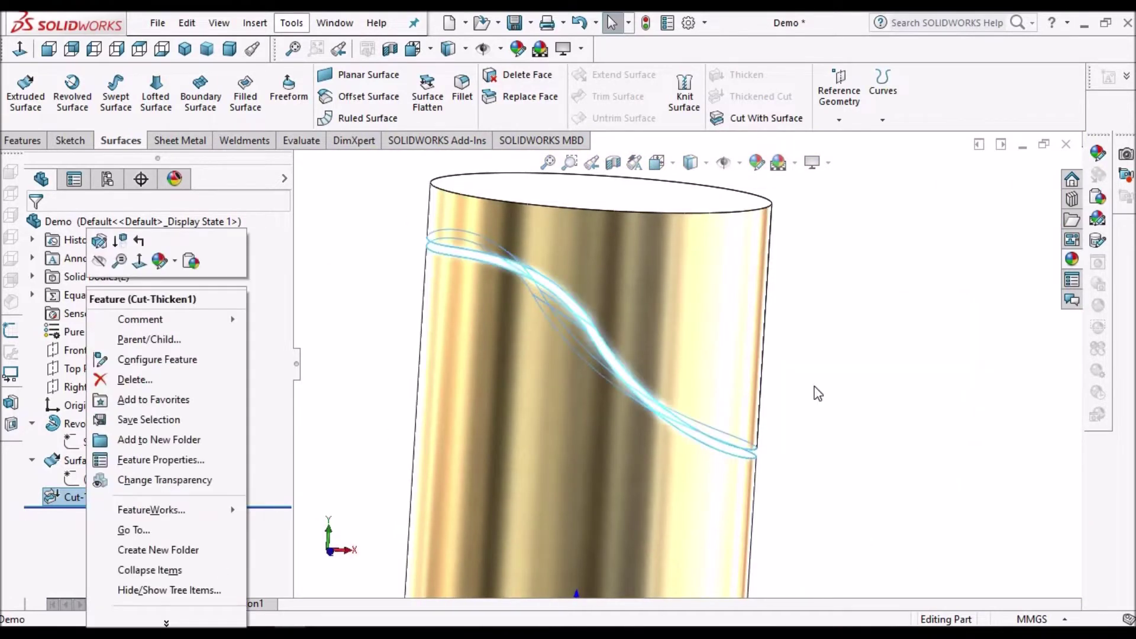
click(882, 332)
key(f)
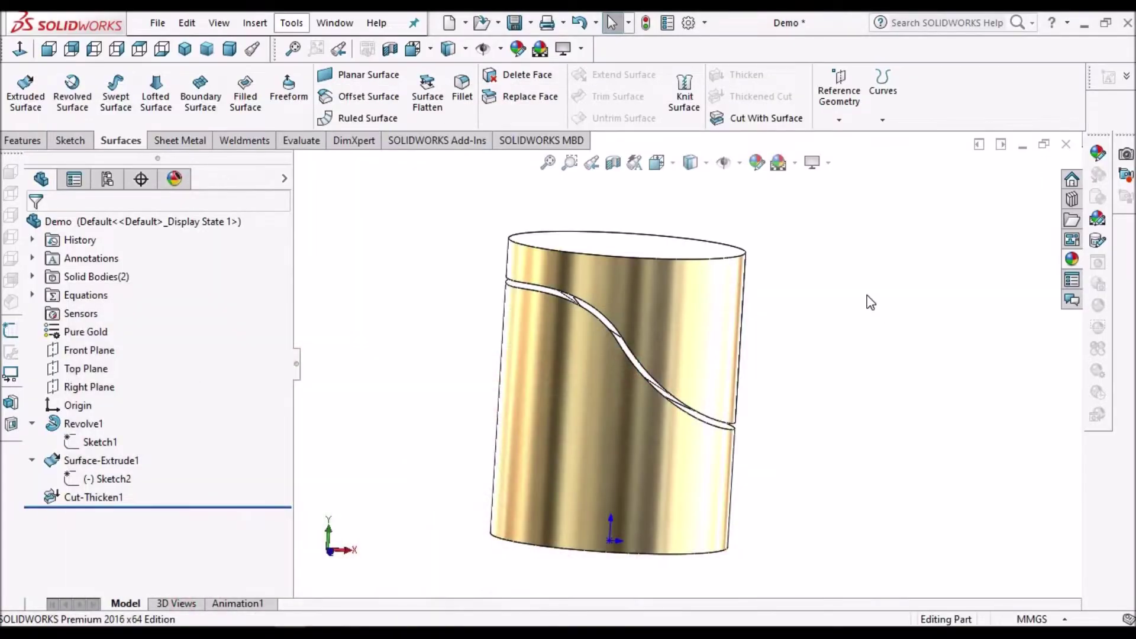
scroll(870, 303, up, 2)
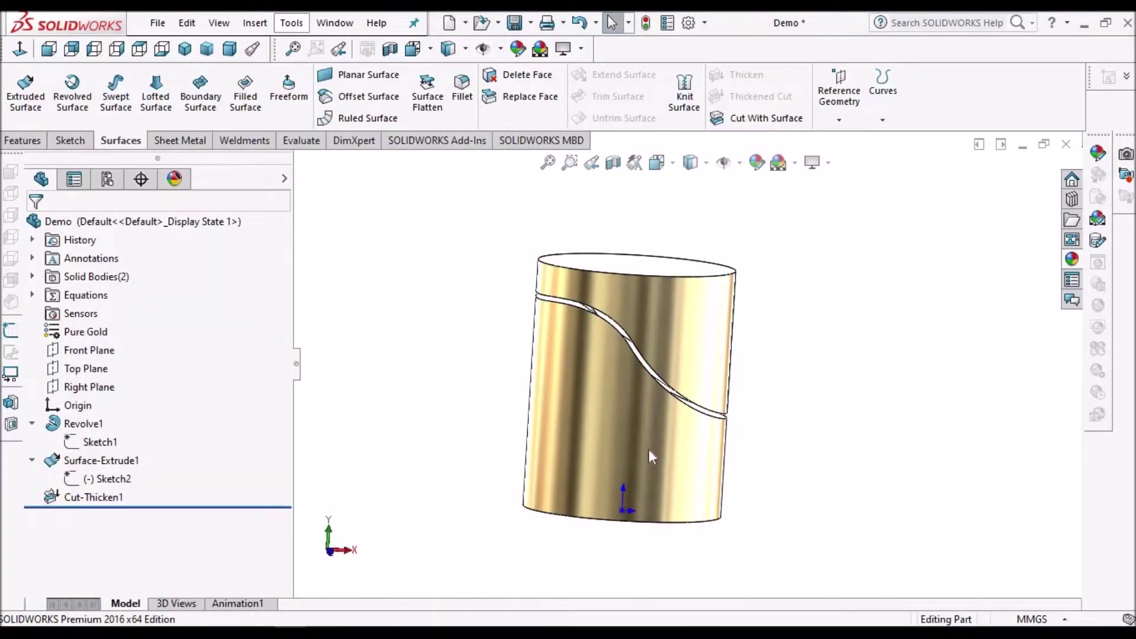
click(32, 423)
click(31, 442)
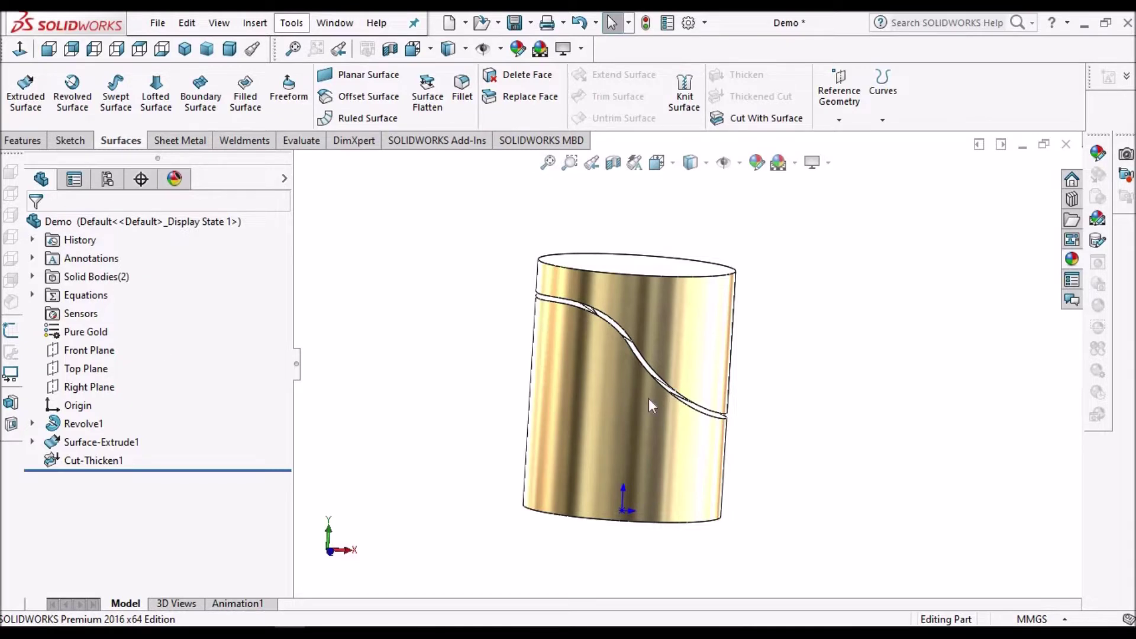
Select Pure Gold, expand Solid Bodies(2) and pick body Cut-Thicken1[1]
middle_drag(649, 399, 616, 278)
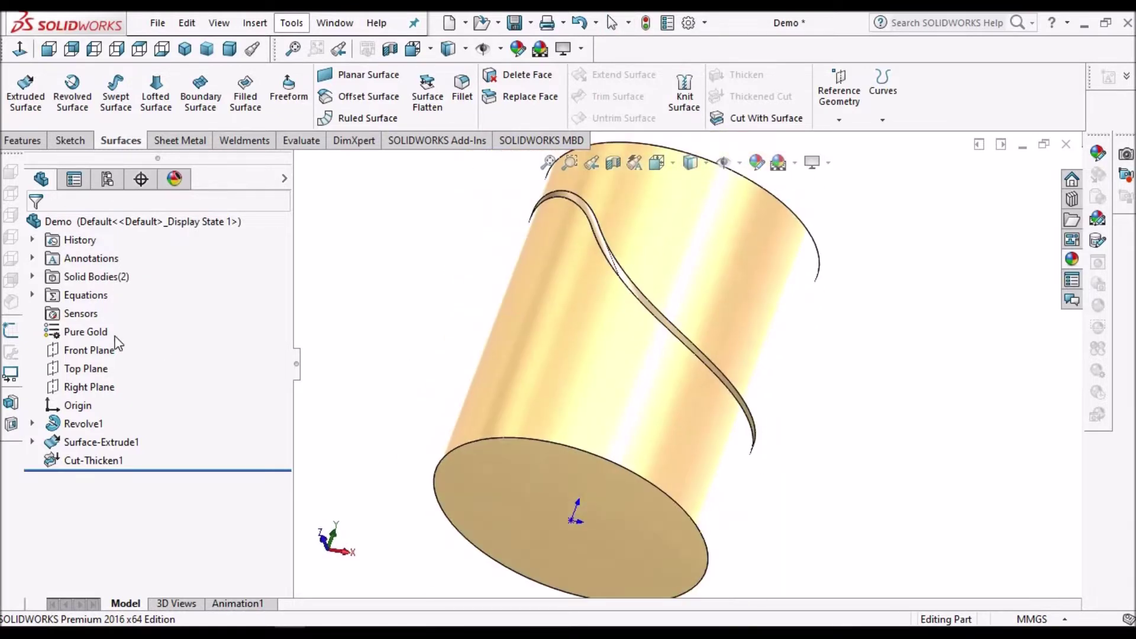
click(94, 333)
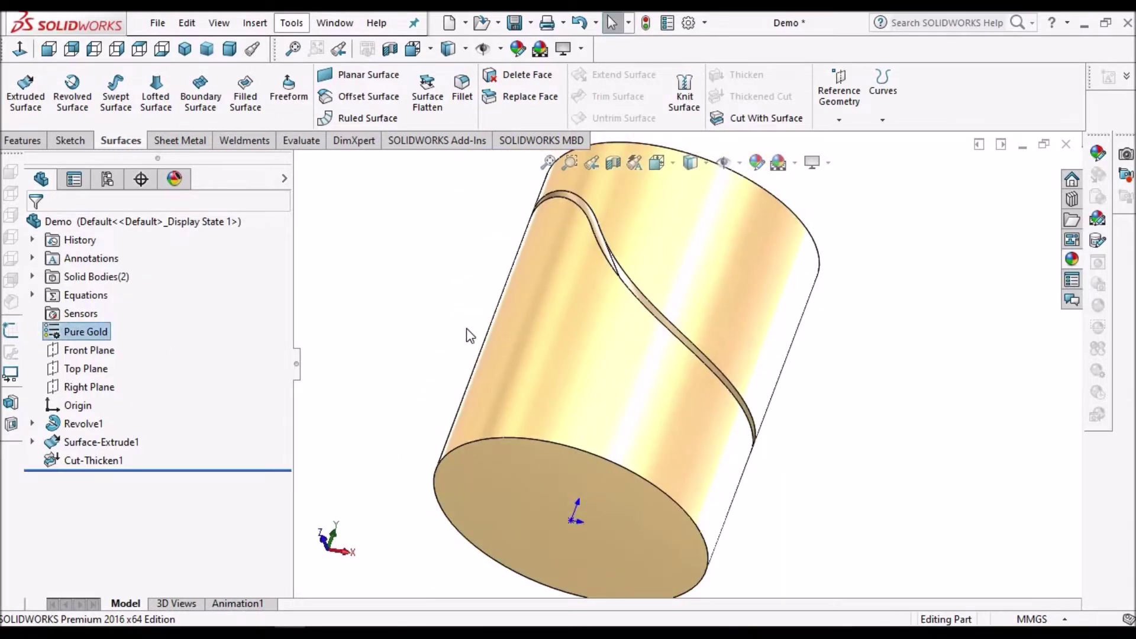
scroll(468, 335, up, 3)
middle_drag(566, 396, 4, 317)
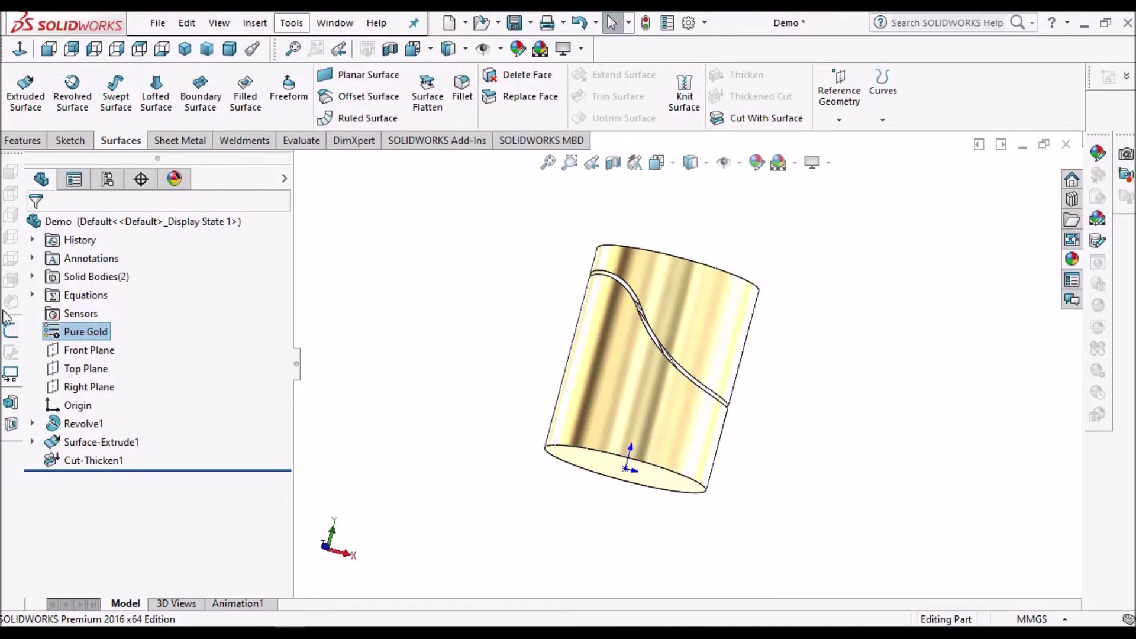
click(33, 276)
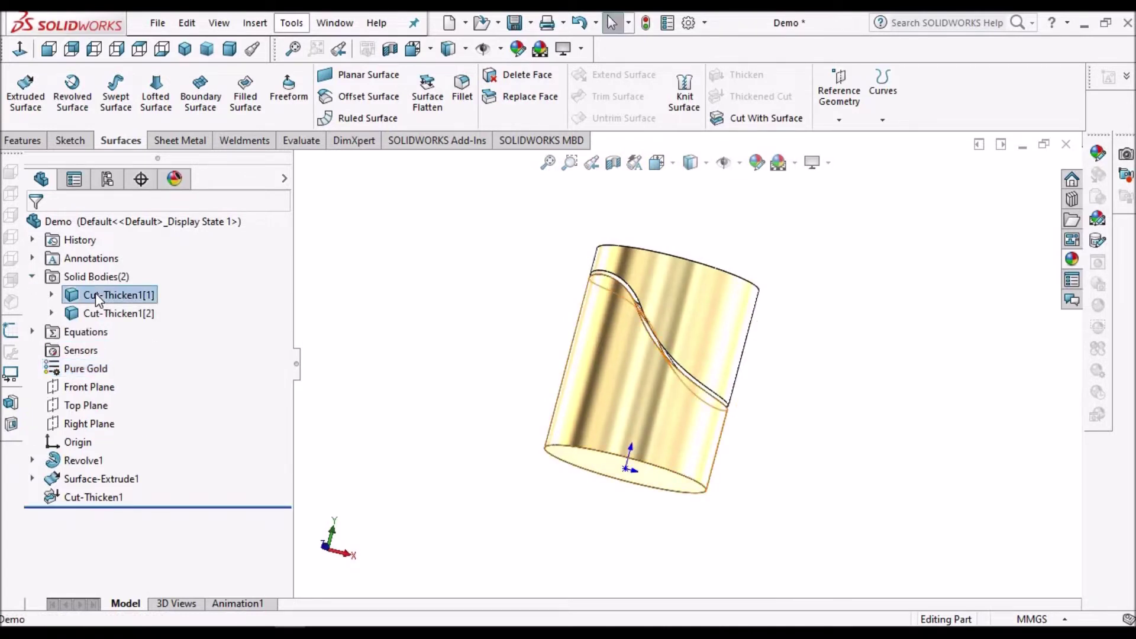
click(96, 295)
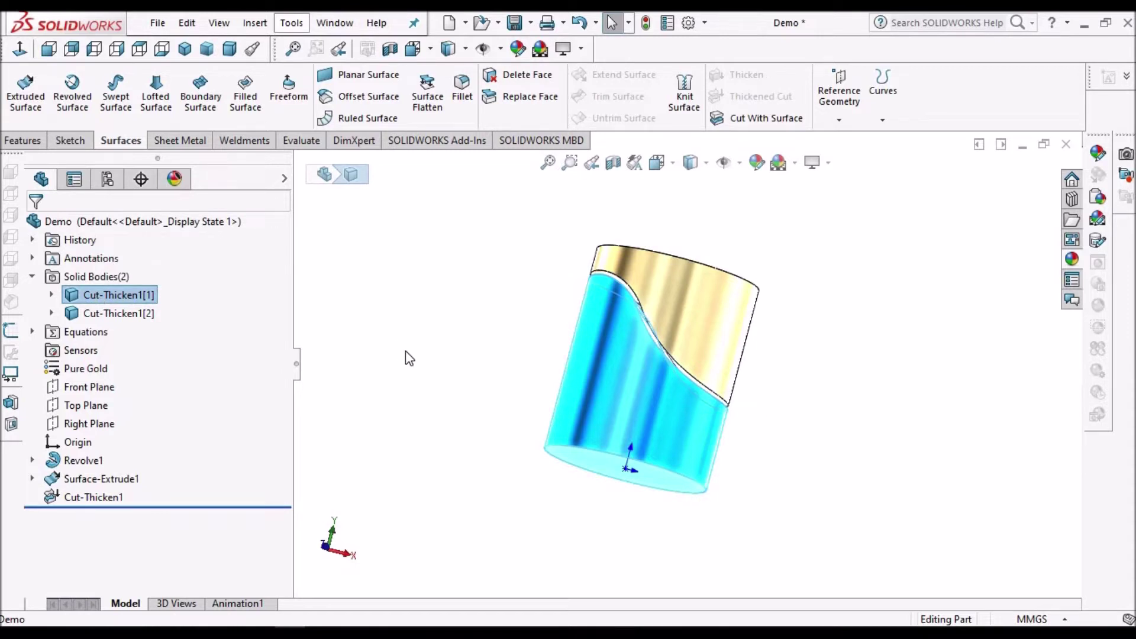
click(406, 351)
click(95, 276)
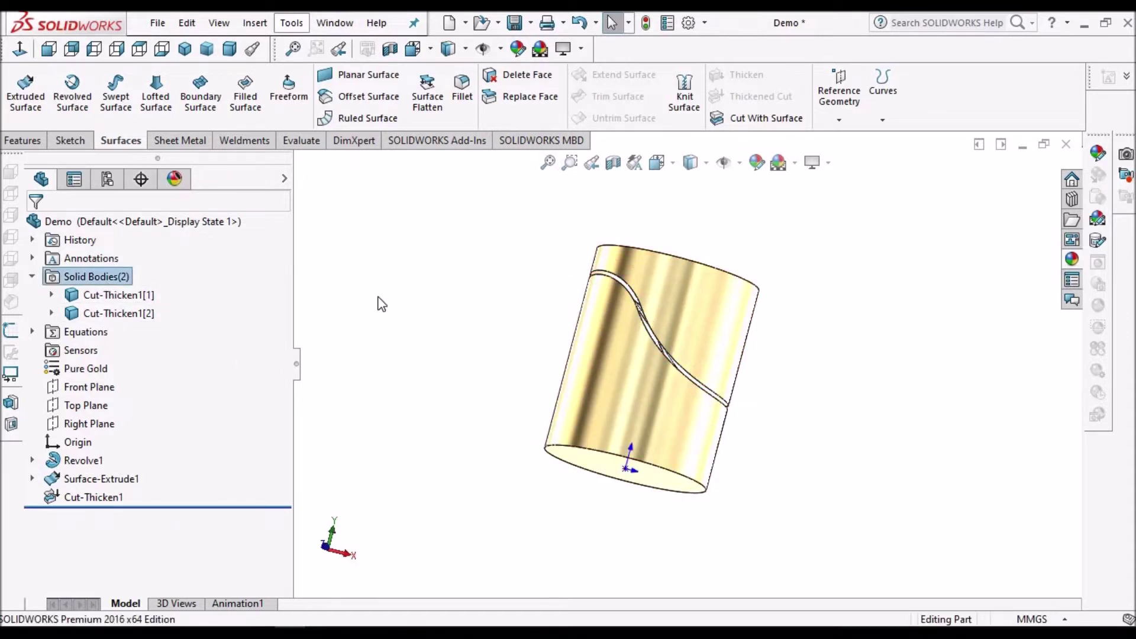
click(89, 497)
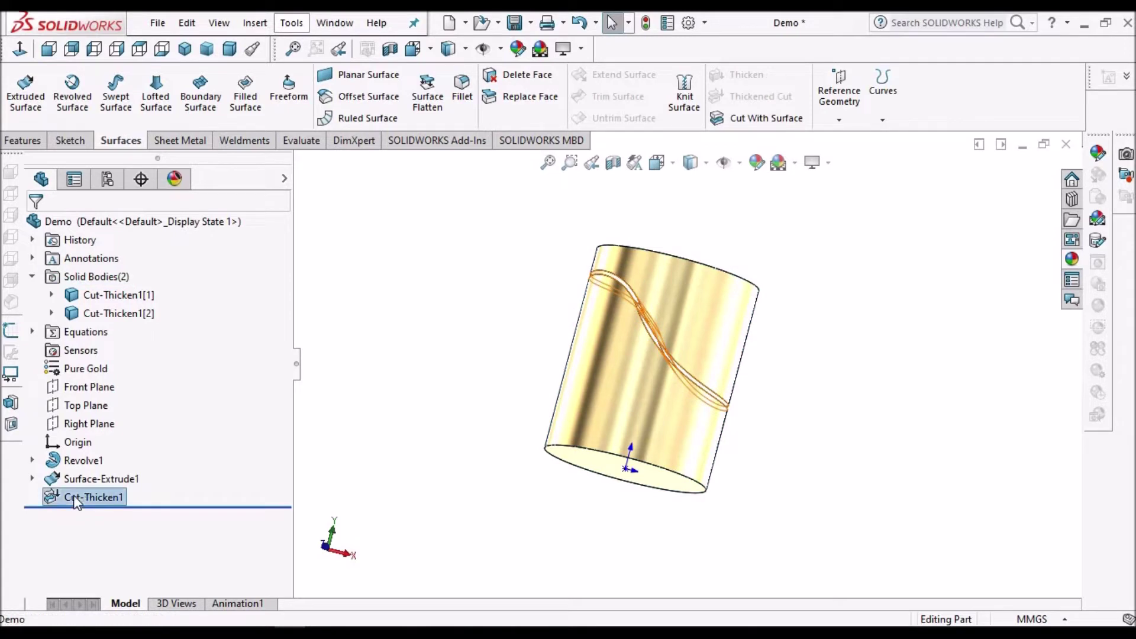
click(115, 311)
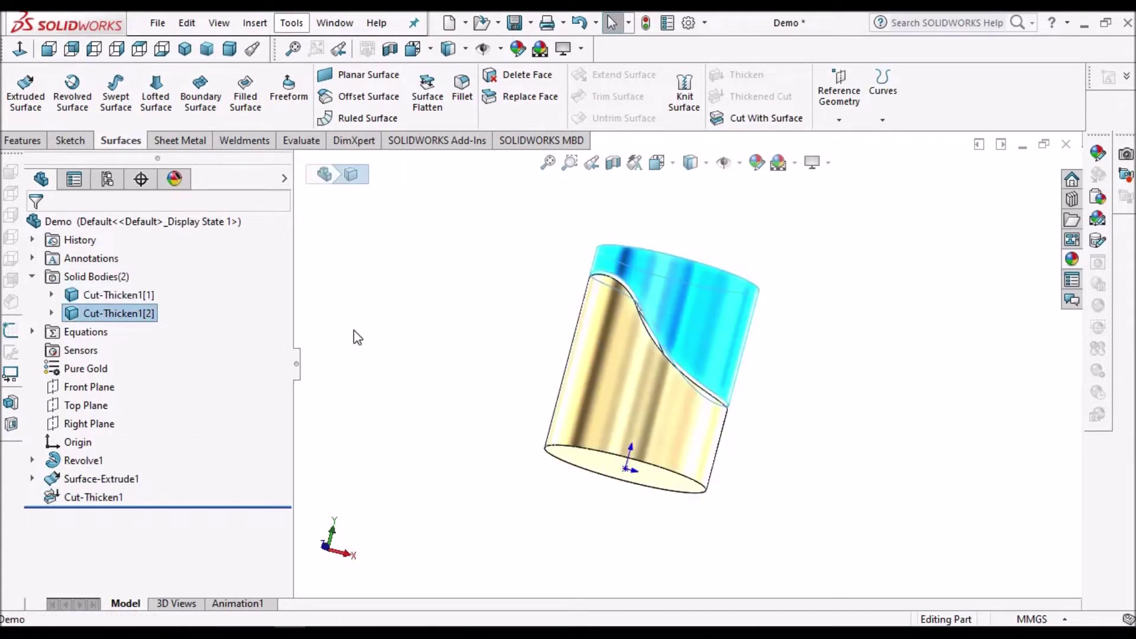
click(100, 296)
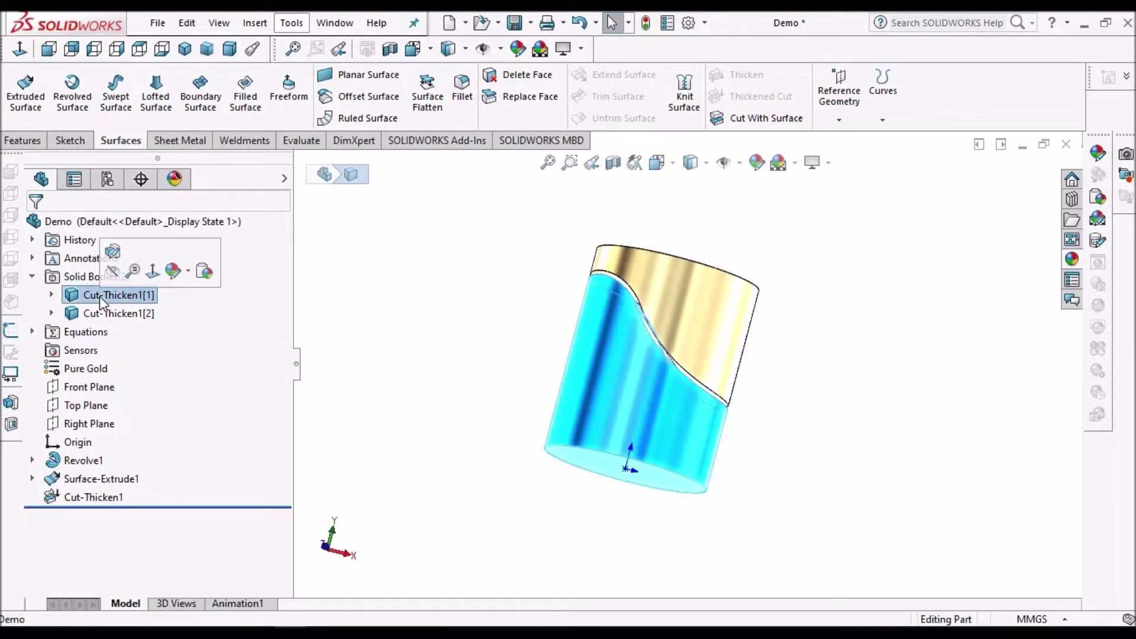
Insert body Cut-Thicken1[1] into a new derived part, keeping the base part's MMGS units
right_click(113, 295)
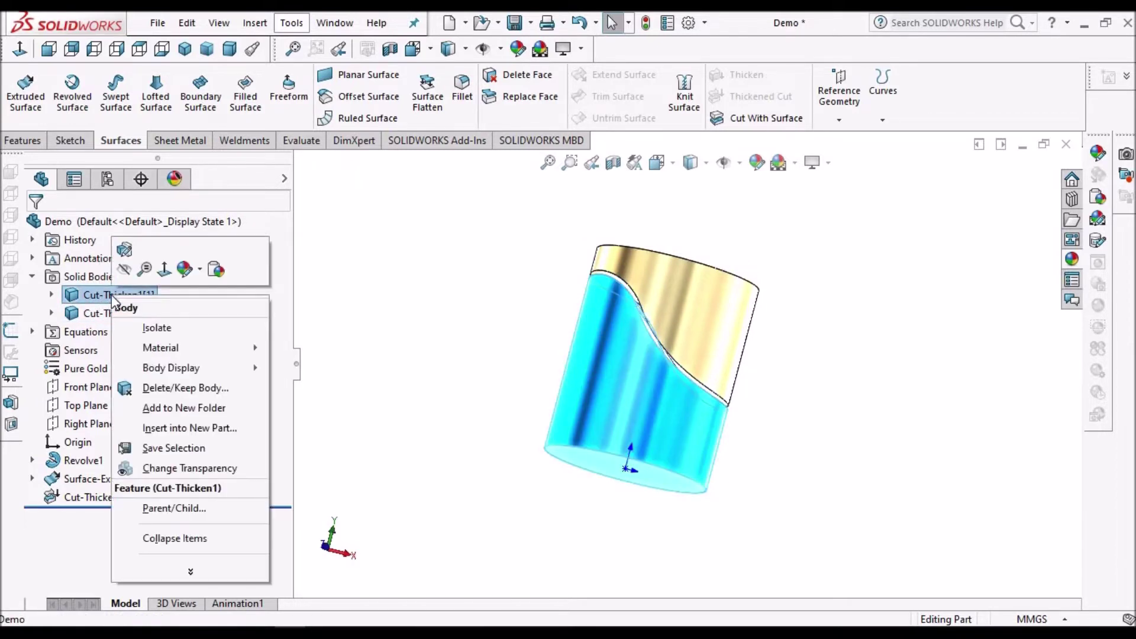
click(189, 428)
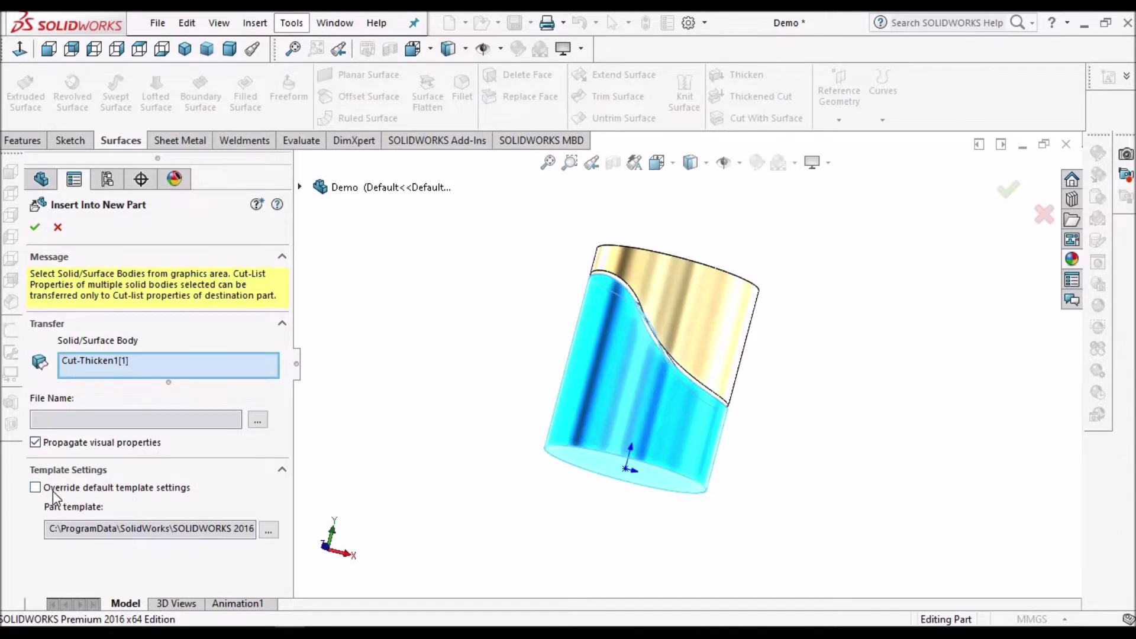
click(34, 226)
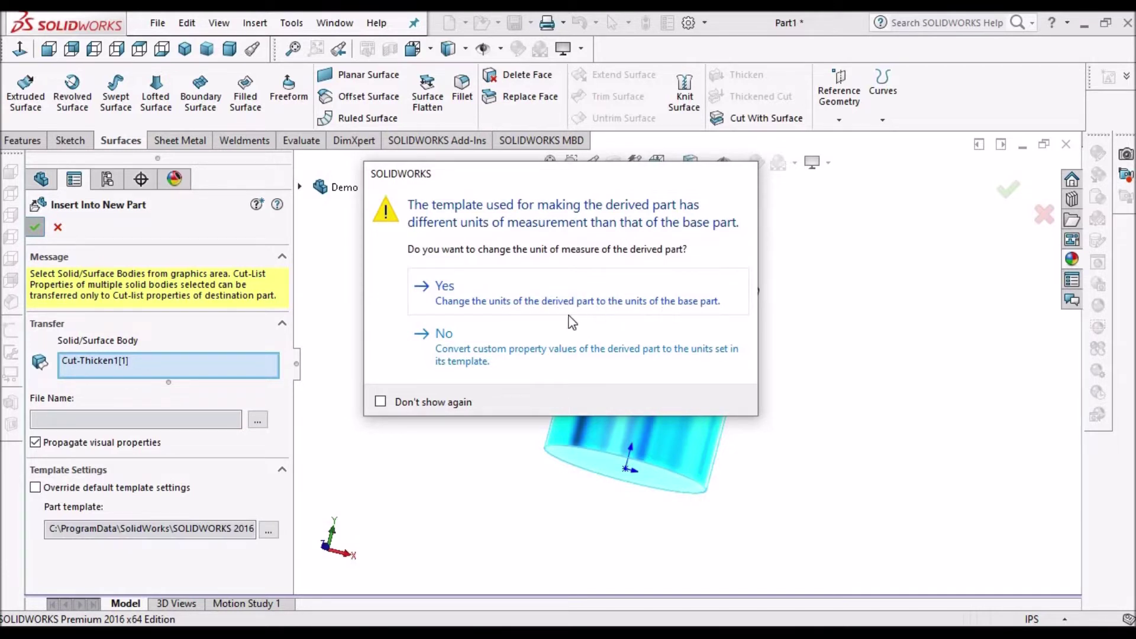
click(487, 301)
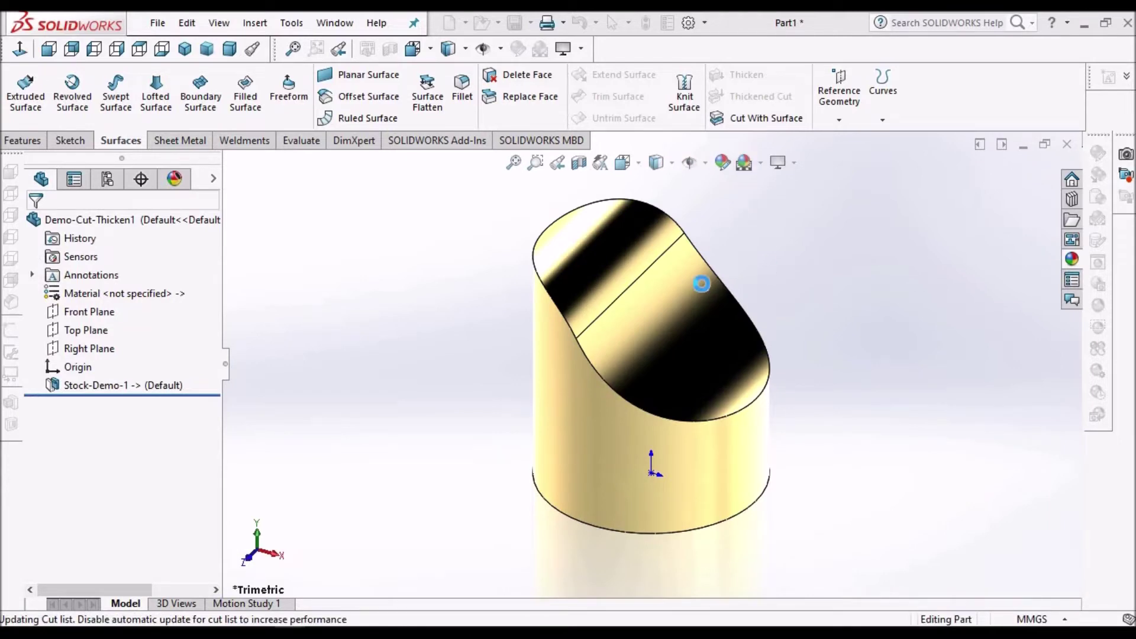
Save the part as Demo-Cut-Thicken1 and switch the scene to Plain White
key(ctrl+s)
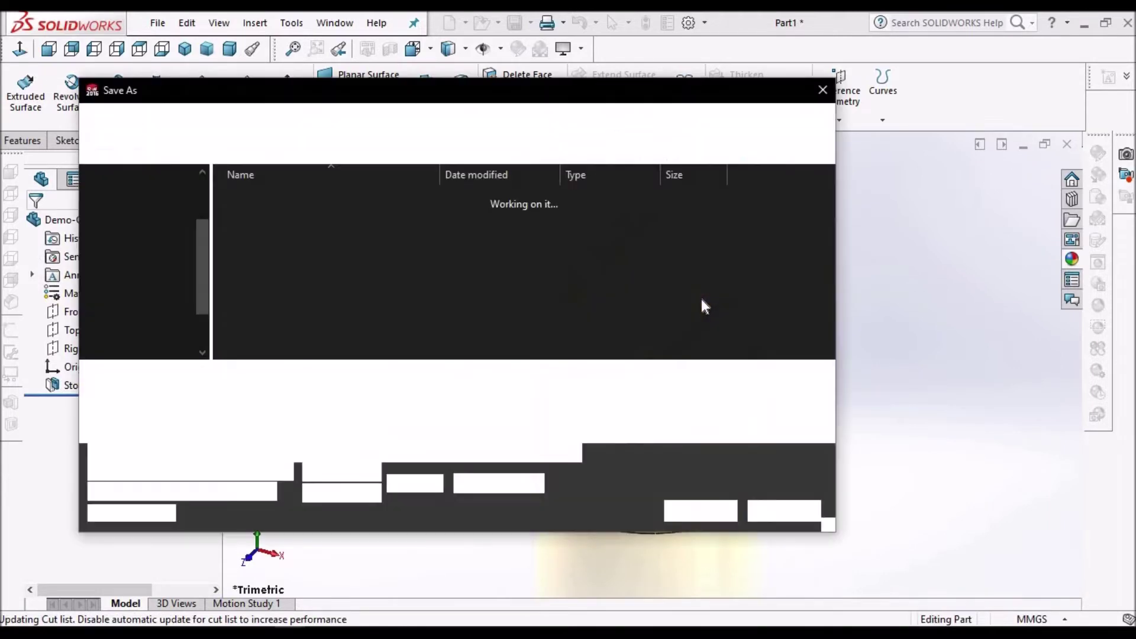
click(695, 509)
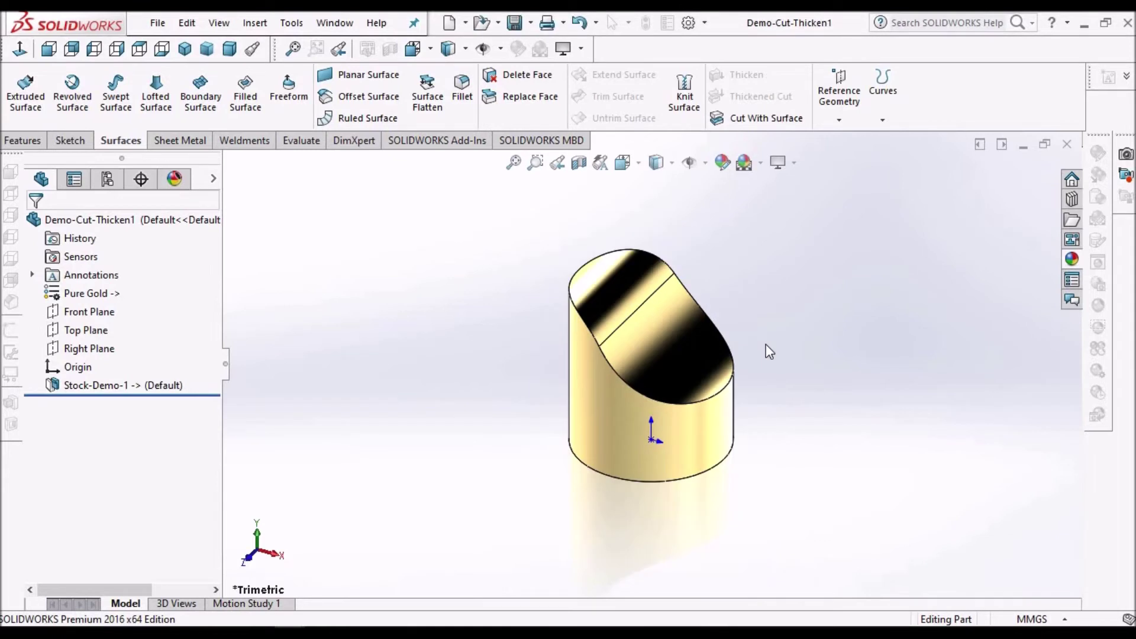
click(761, 164)
click(775, 206)
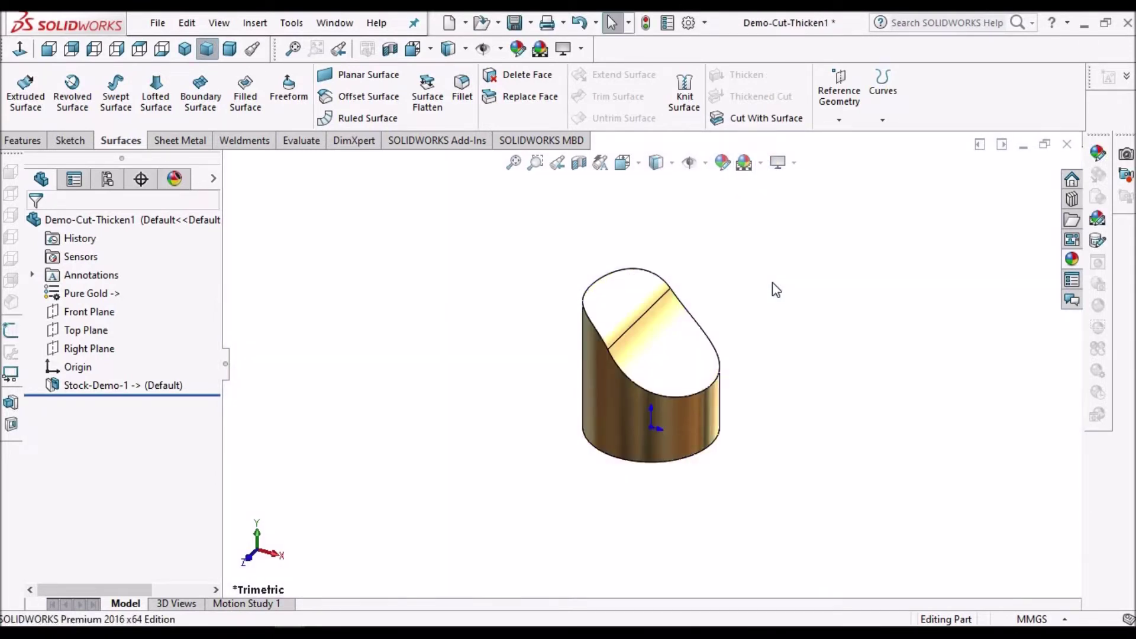
middle_drag(748, 309, 961, 306)
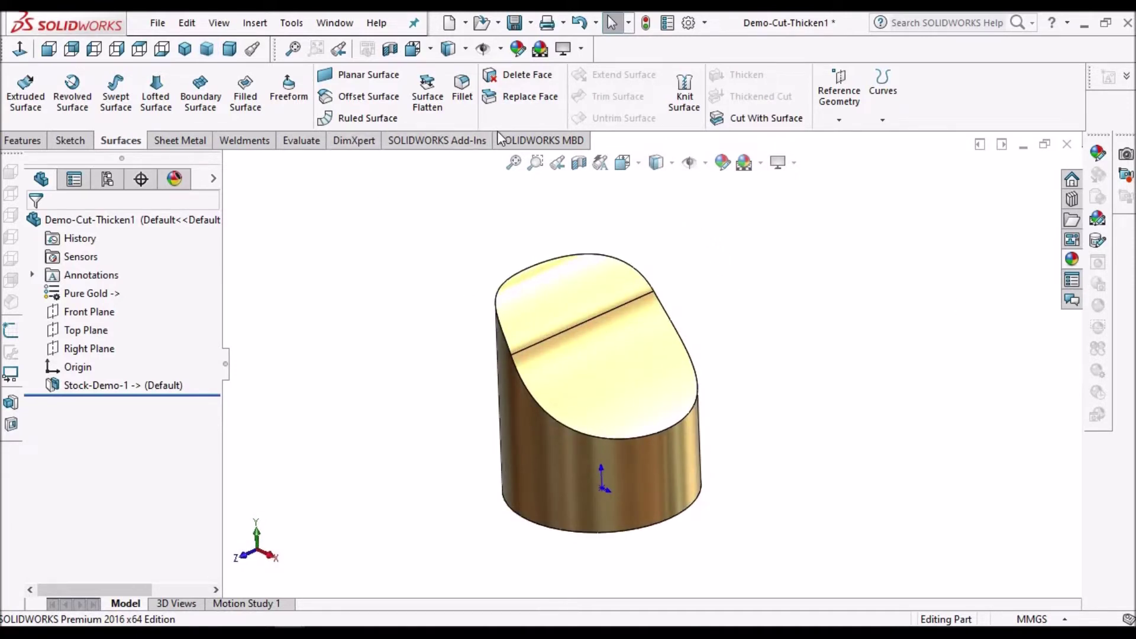
click(30, 142)
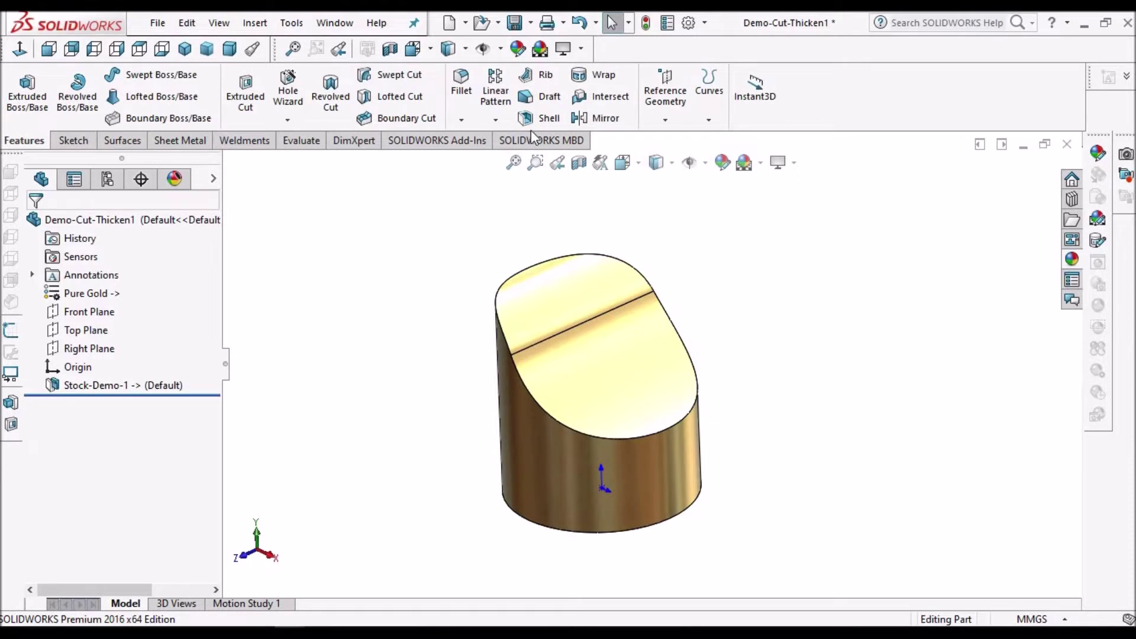
Shell the part to a 1.0mm wall, removing both slanted top faces
click(568, 386)
click(577, 307)
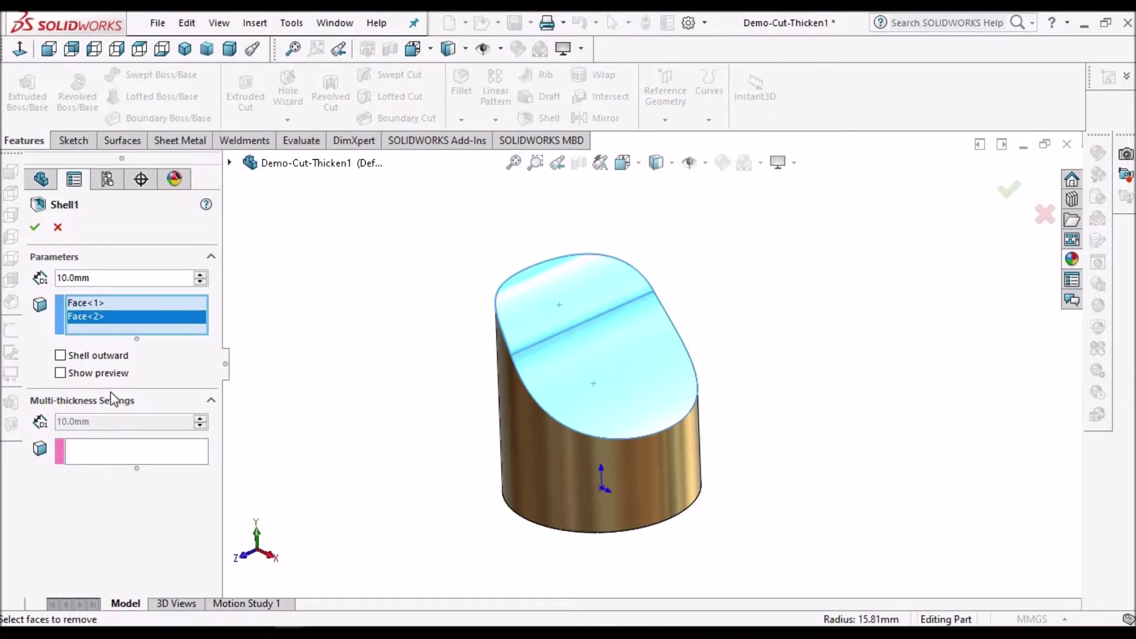
double_click(102, 282)
text(1)
key(Return)
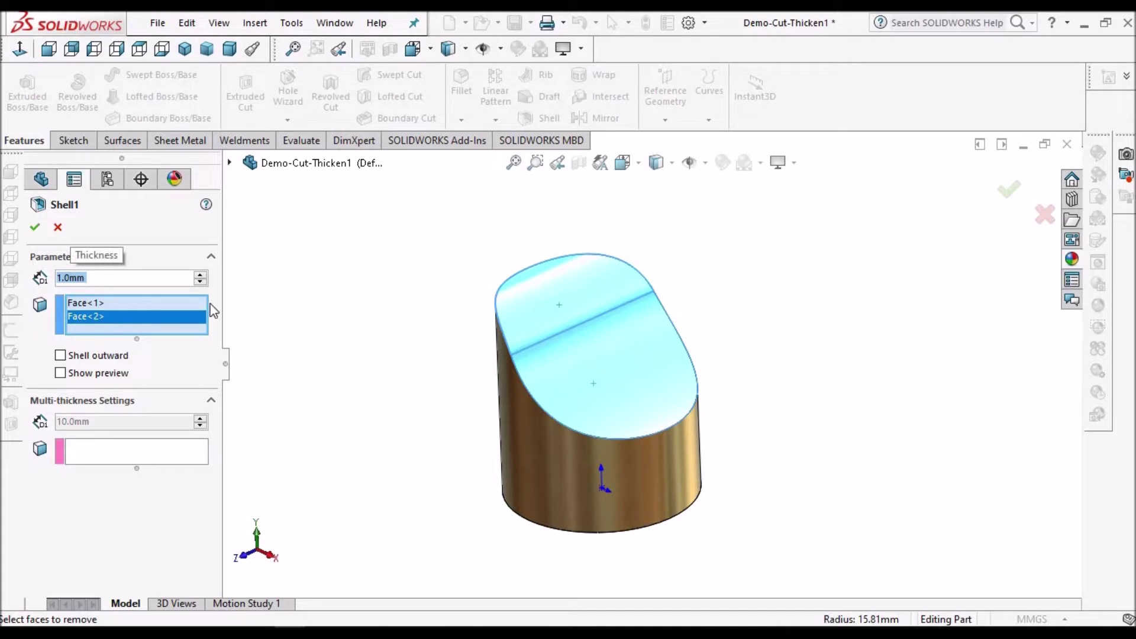
click(35, 229)
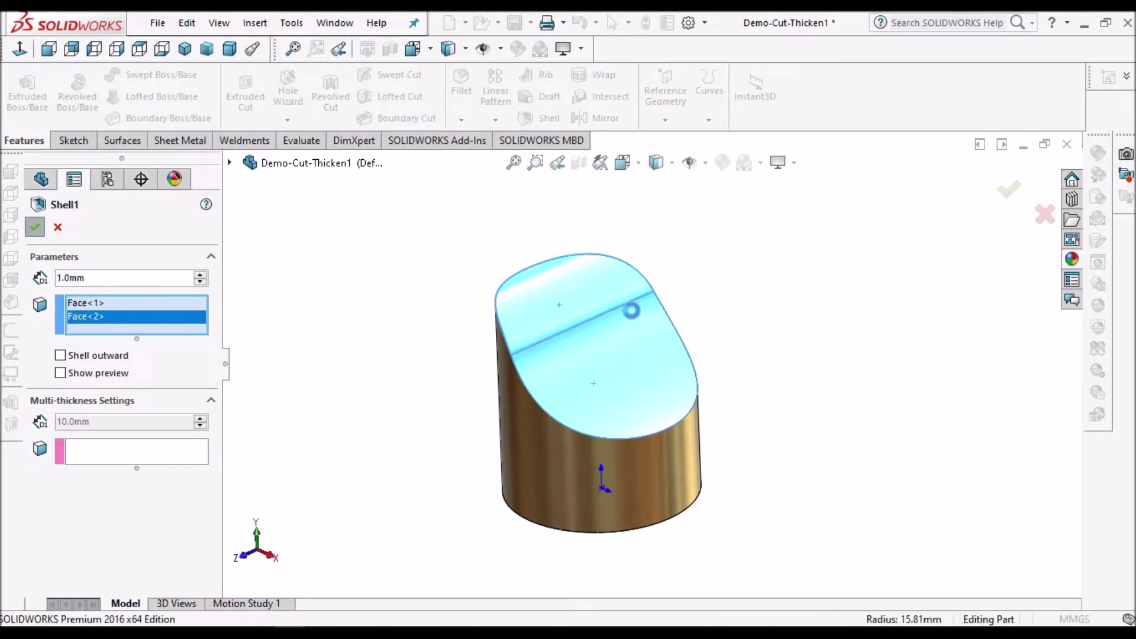
click(659, 385)
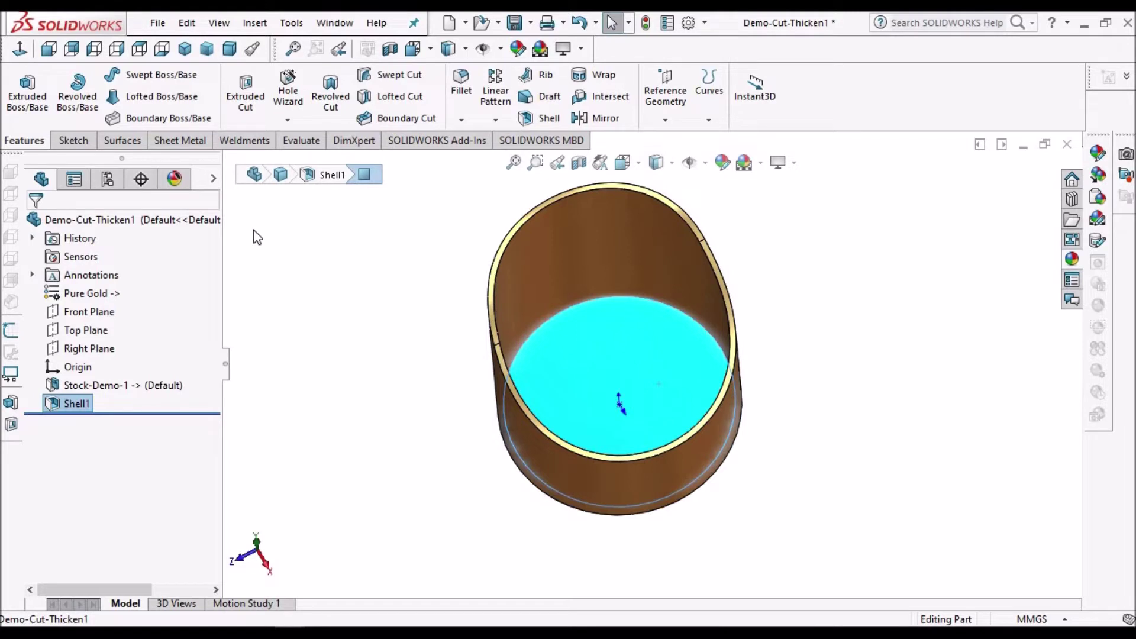
click(72, 141)
Sketch on the inner floor and offset its outline 1.0mm inward, reversed
click(22, 82)
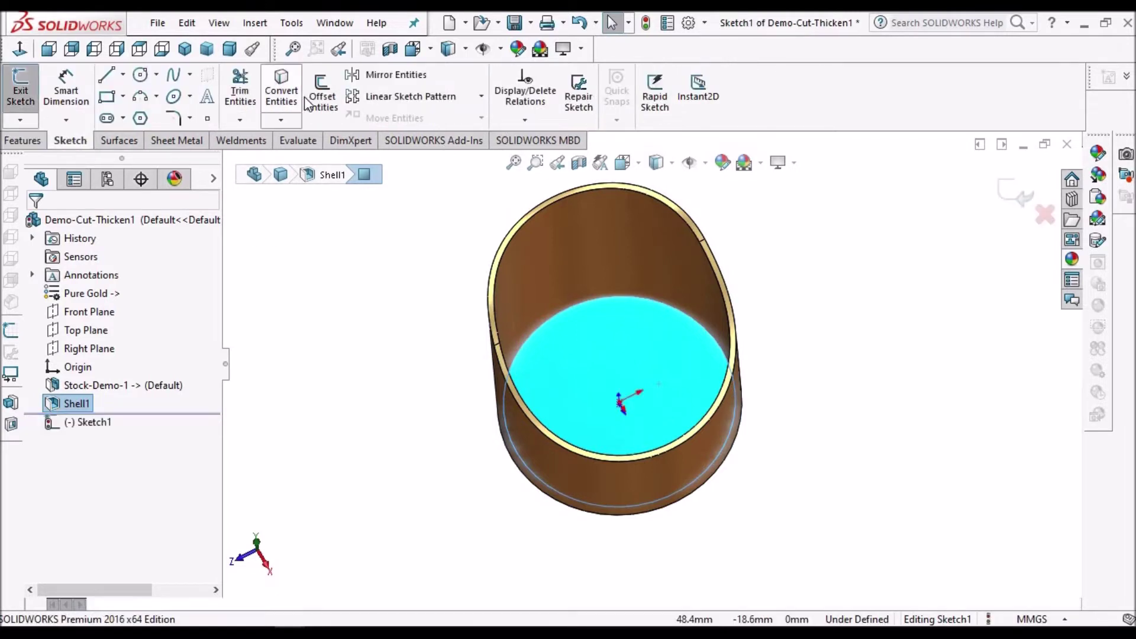
click(323, 94)
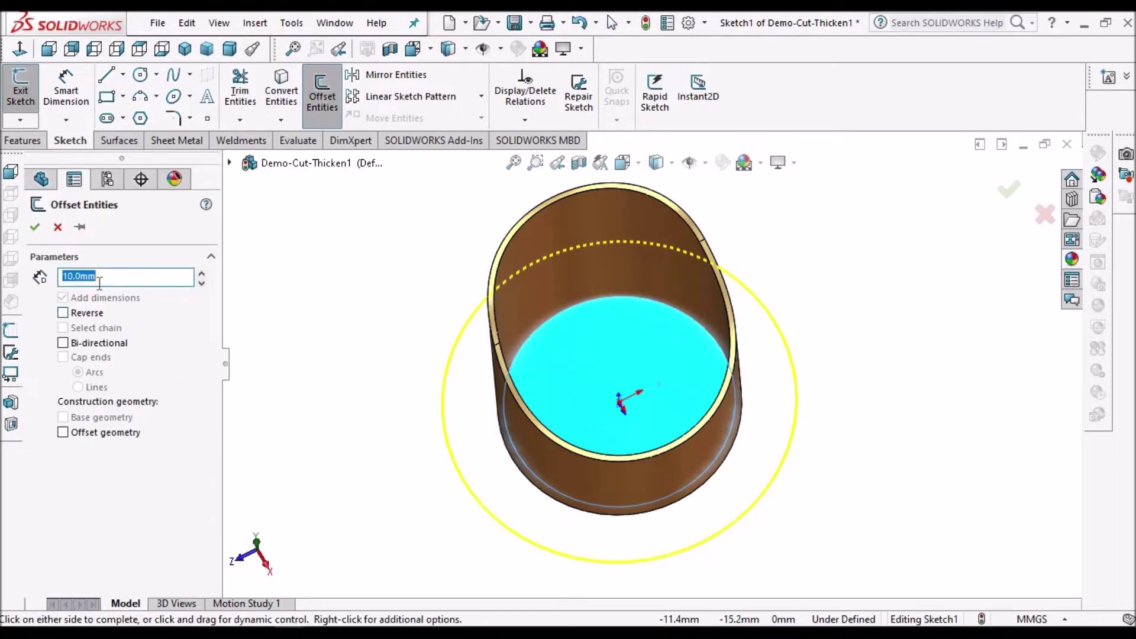
text(1)
key(Return)
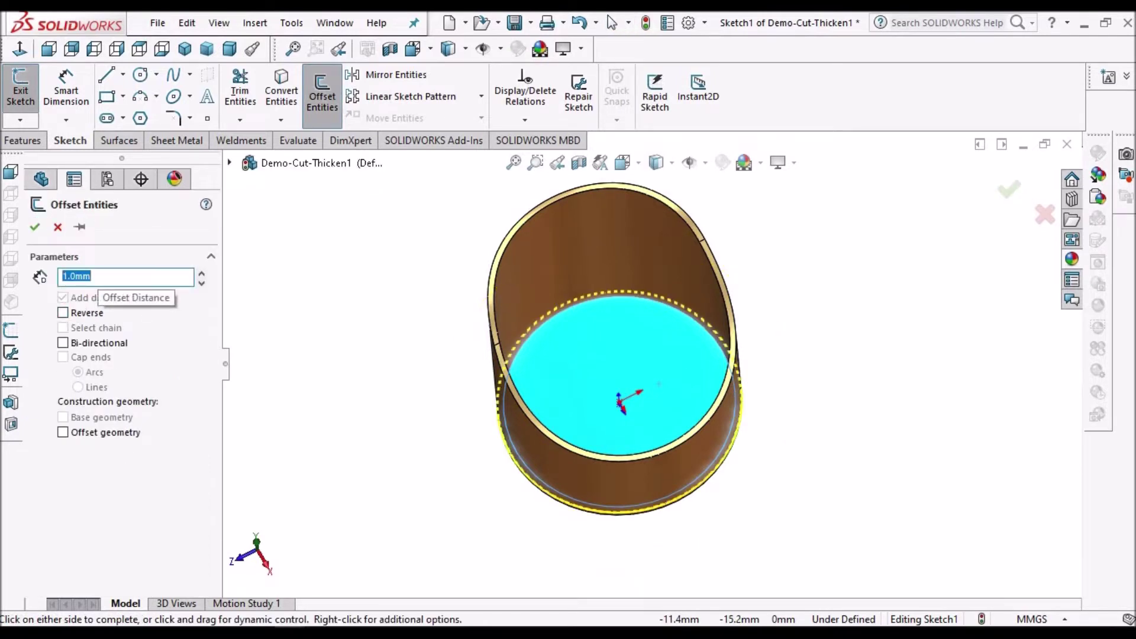
scroll(639, 381, down, 2)
middle_drag(680, 272, 169, 351)
click(62, 313)
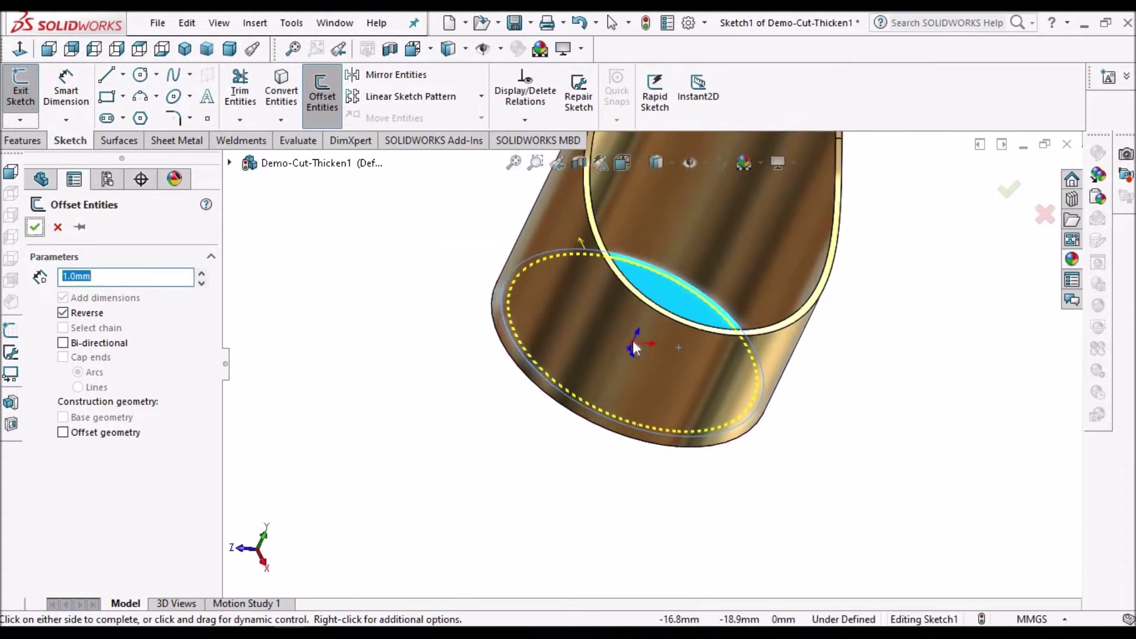
click(35, 228)
Convert the 38mm circular inner bottom edge into the sketch
middle_drag(647, 354, 765, 385)
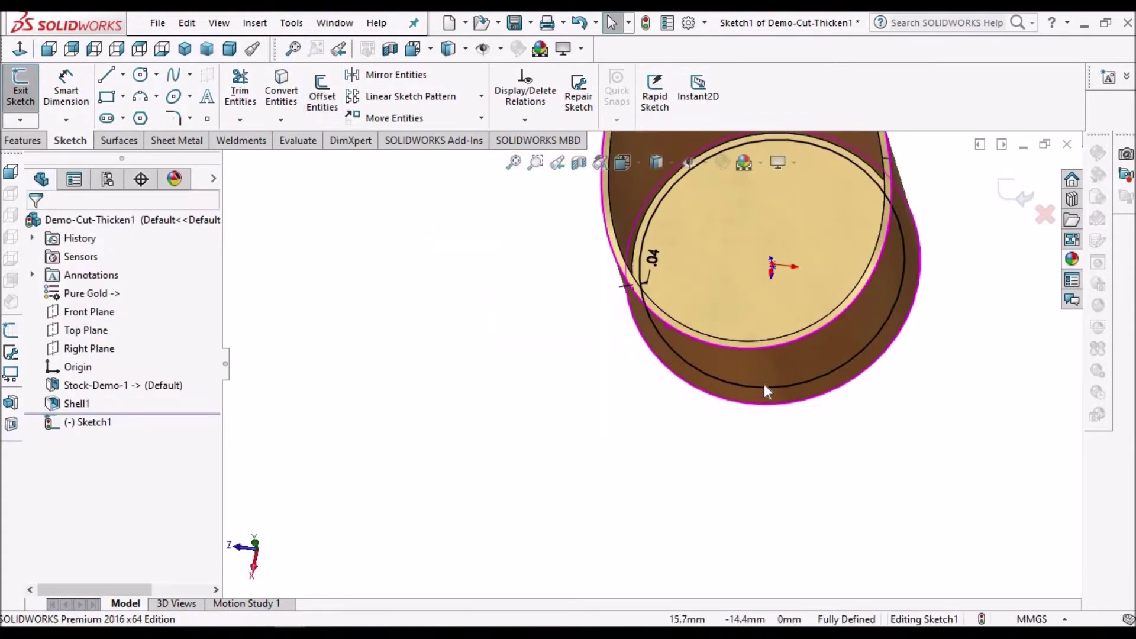
scroll(750, 233, up, 5)
scroll(700, 329, down, 8)
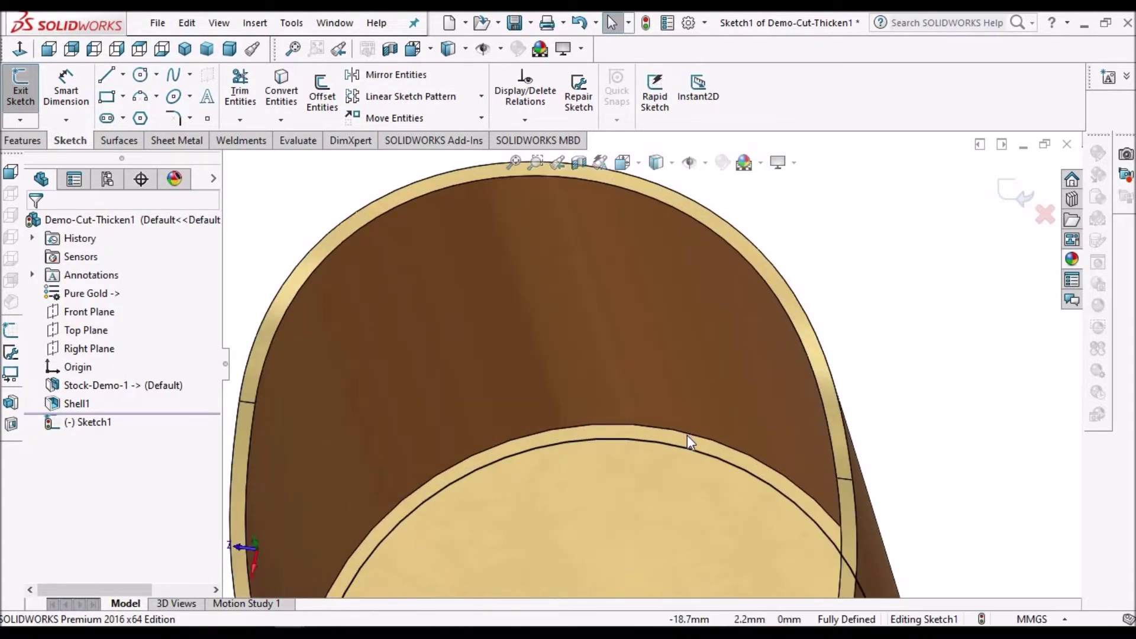
click(687, 436)
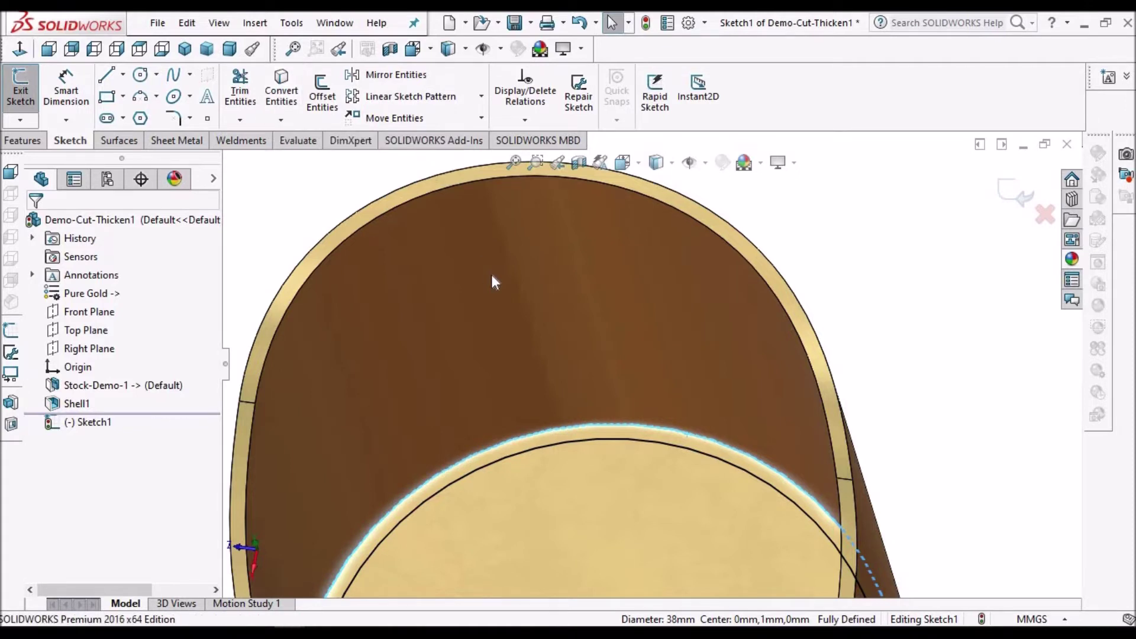
scroll(491, 275, up, 5)
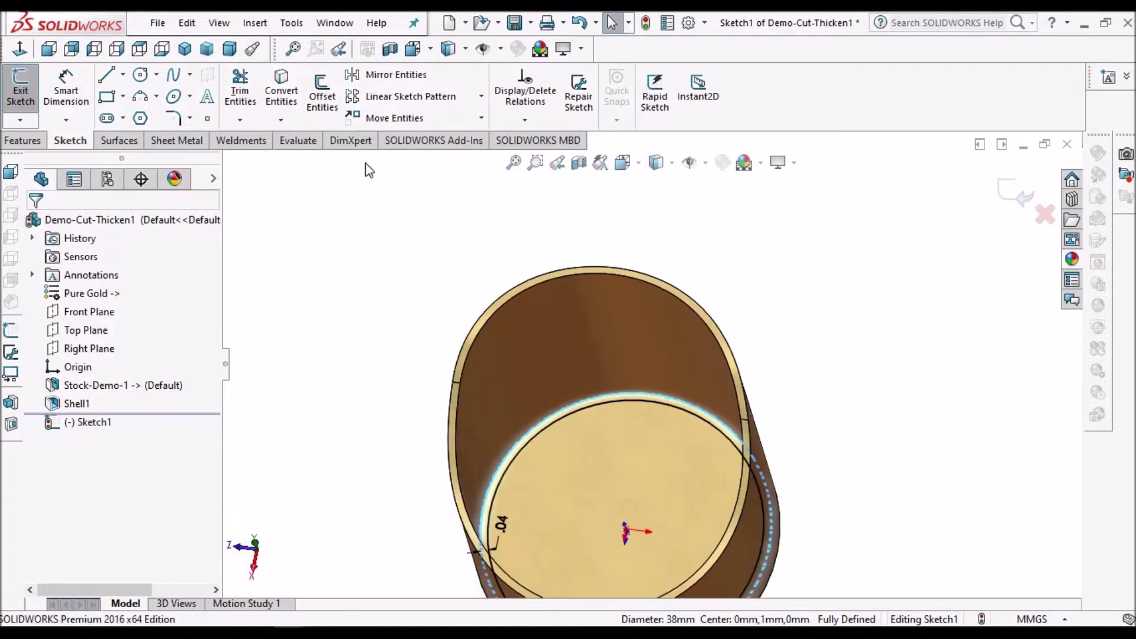
click(281, 89)
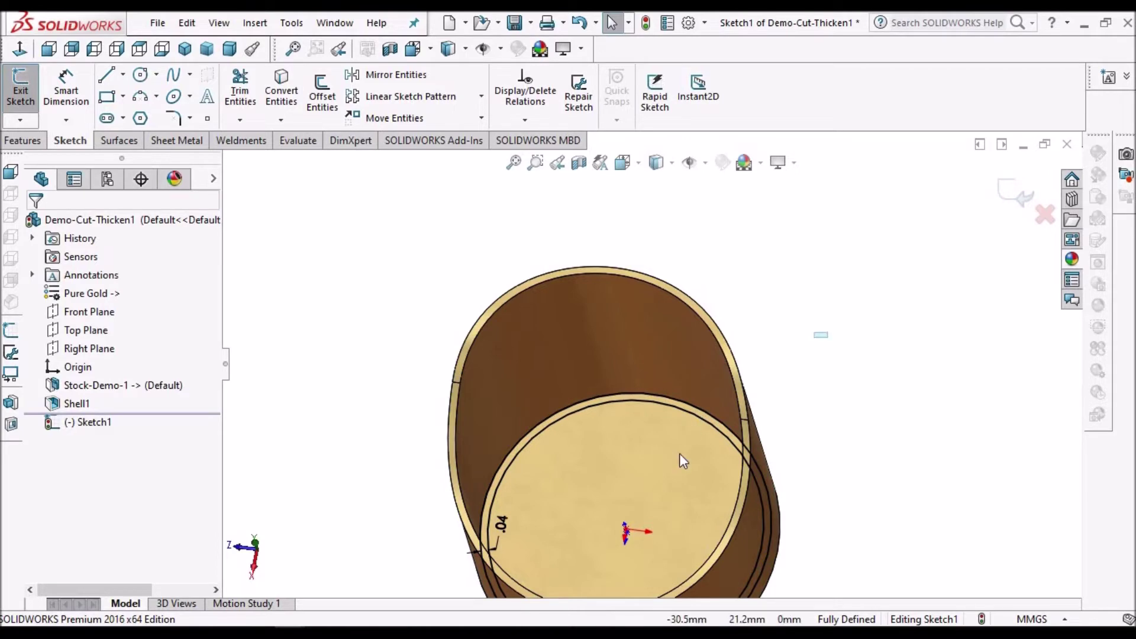
scroll(664, 389, down, 5)
scroll(664, 385, up, 4)
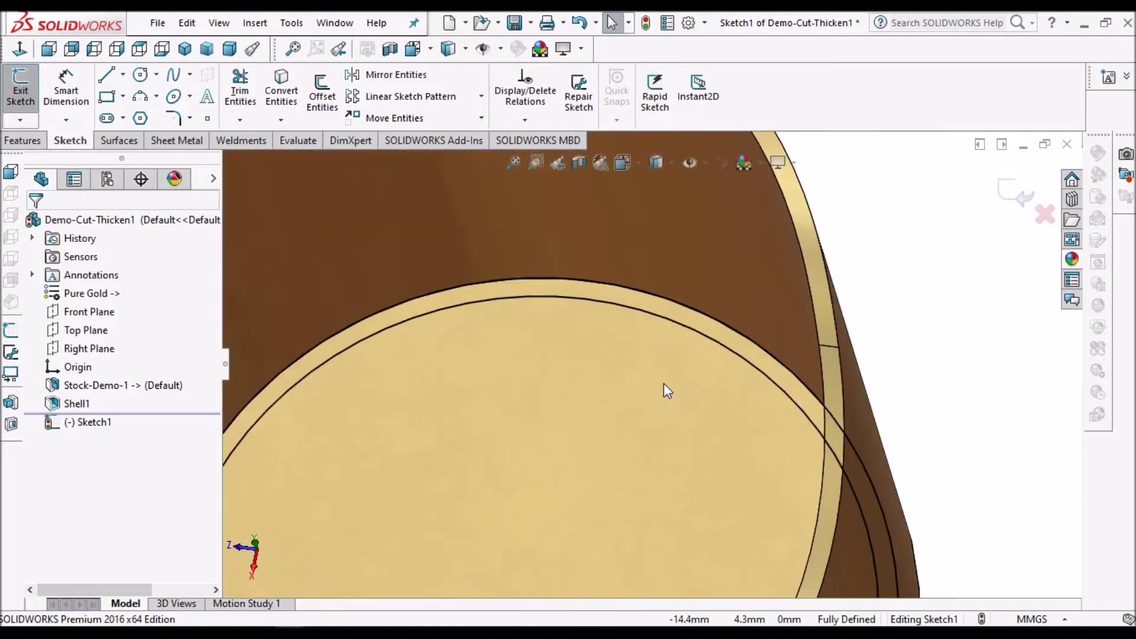
scroll(755, 379, up, 1)
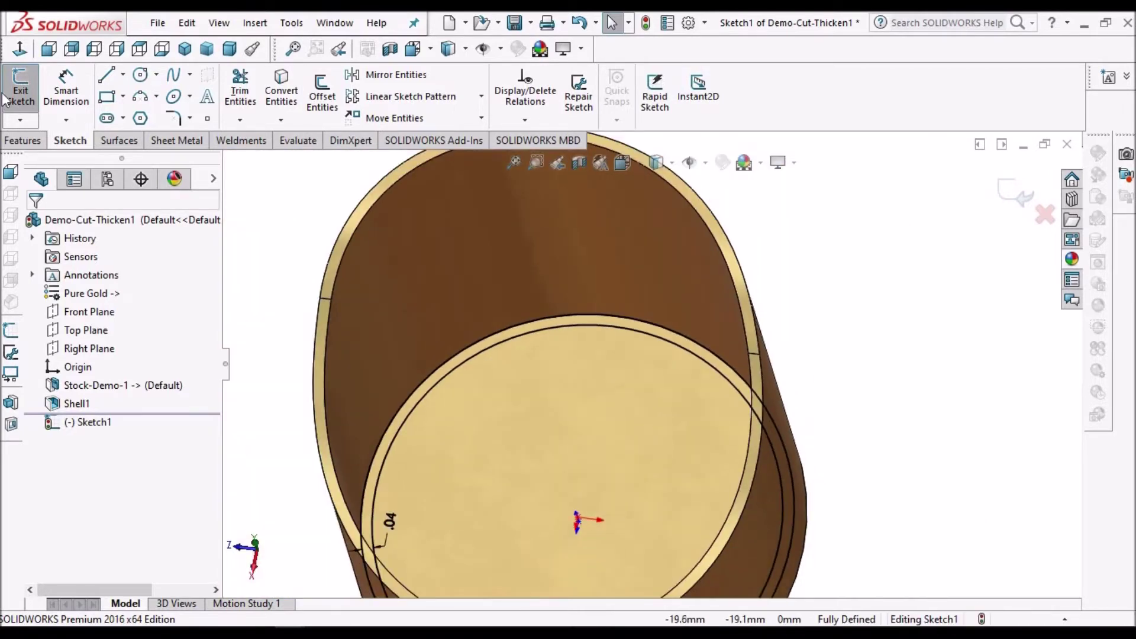
Extrude the sketched ring 48mm as Boss-Extrude1, forming the inner sleeve
click(24, 141)
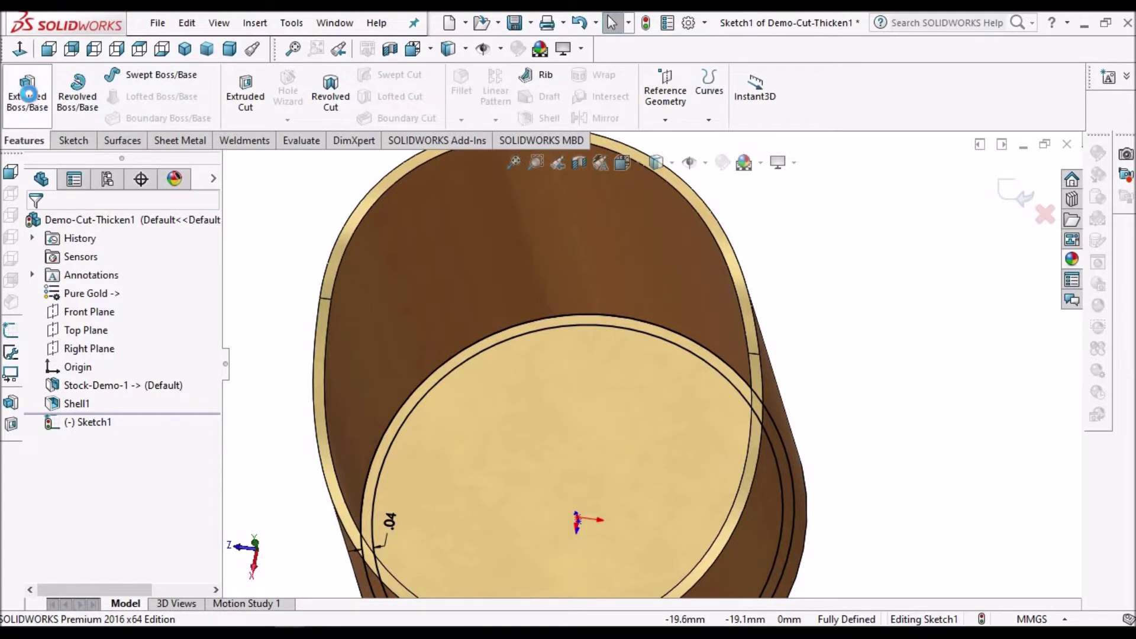
click(29, 94)
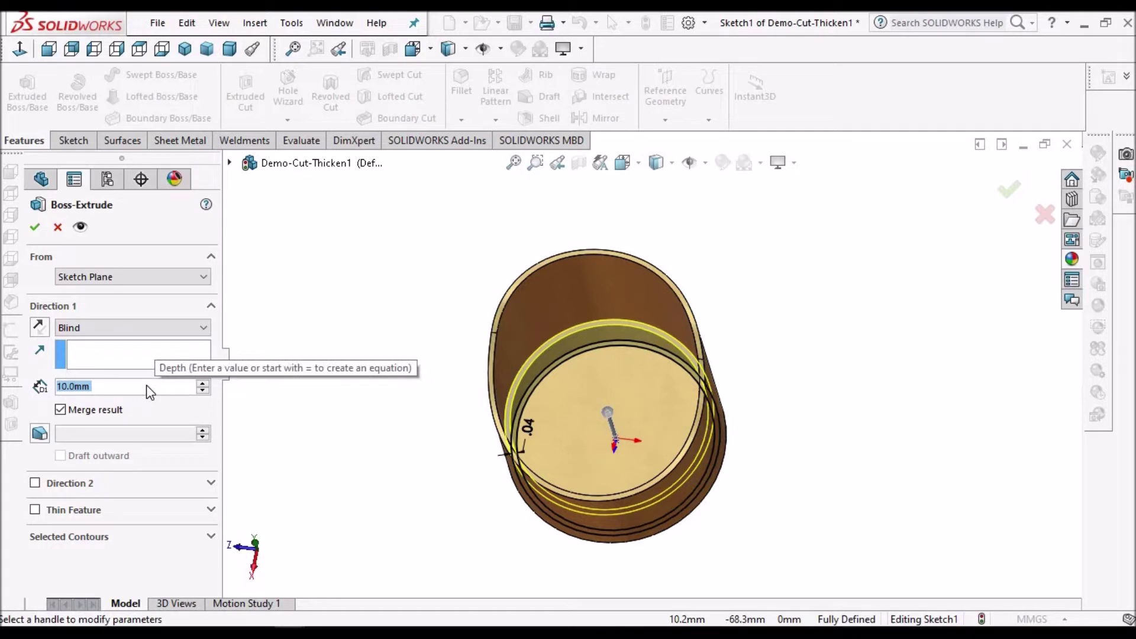
text(48)
key(Return)
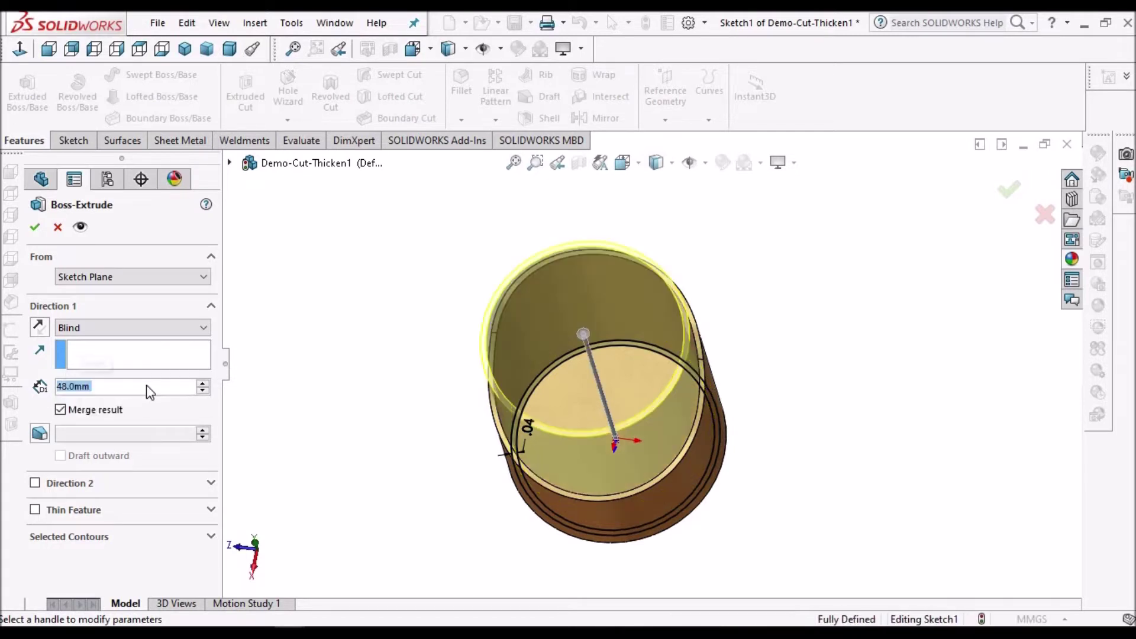
click(34, 226)
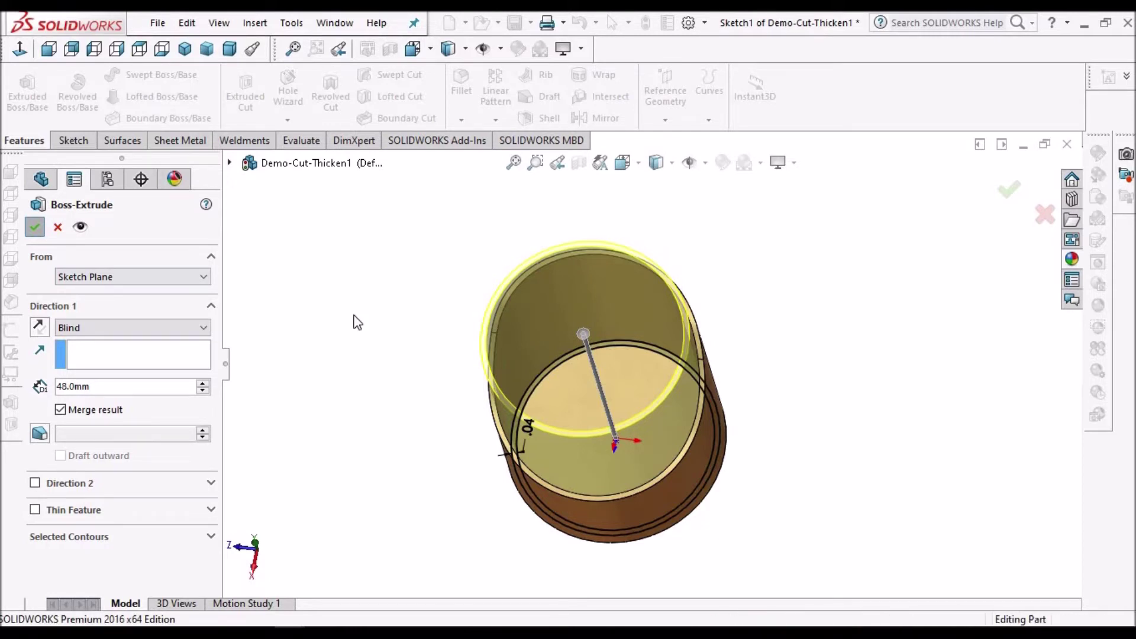
middle_drag(585, 475, 423, 511)
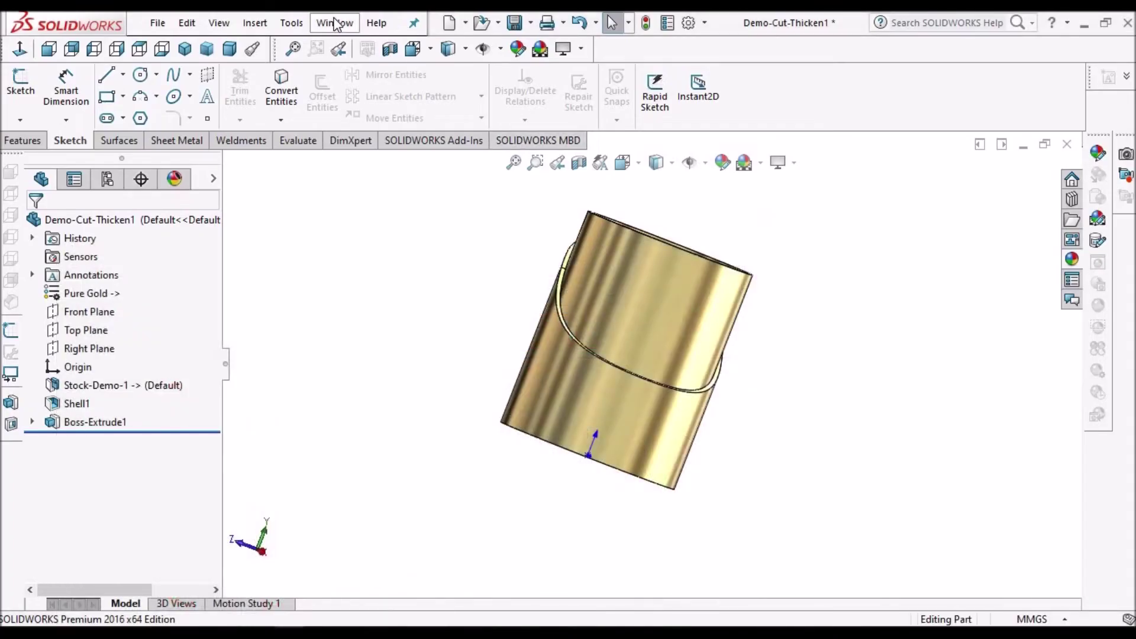
click(335, 23)
Back in Demo, insert Cut-Thicken1[2] into a new part, propagating visual properties and base units
click(360, 197)
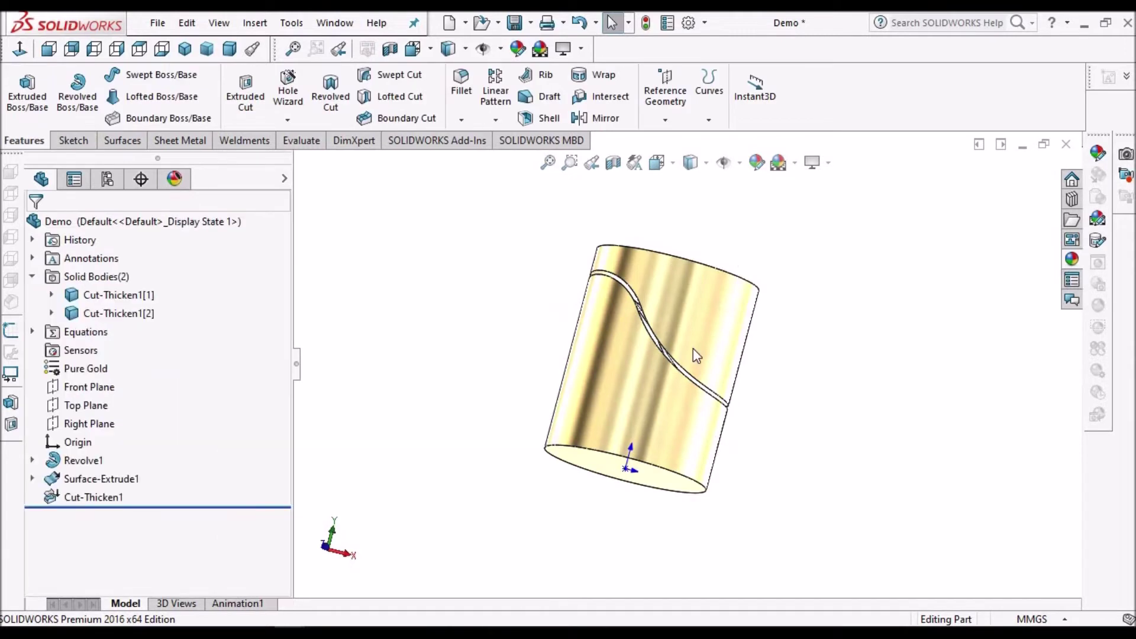
click(690, 327)
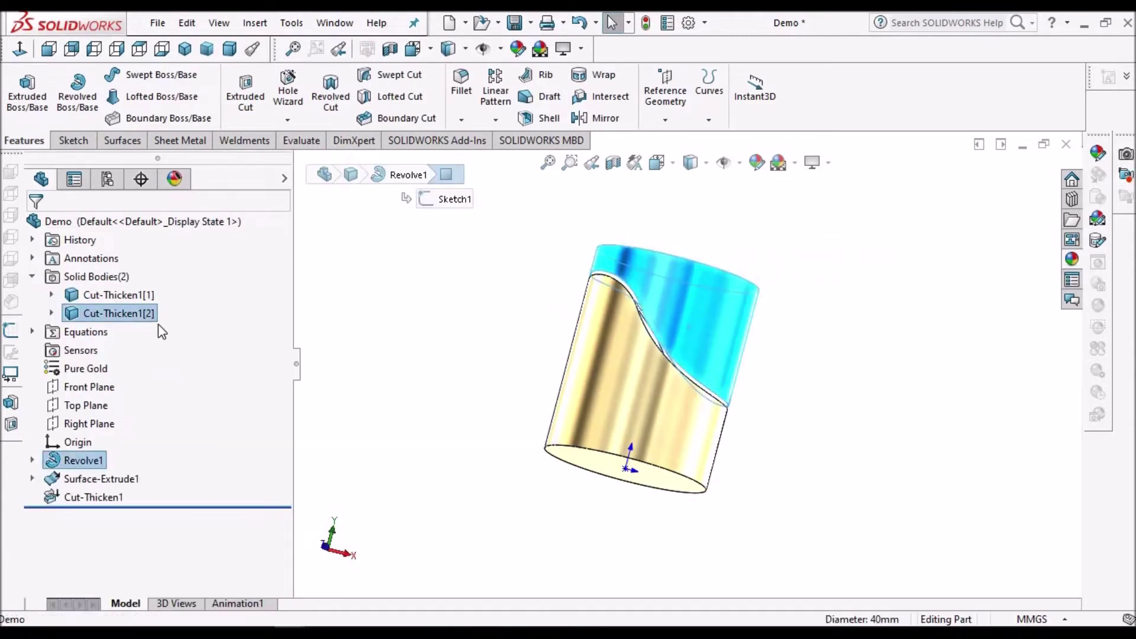
right_click(142, 323)
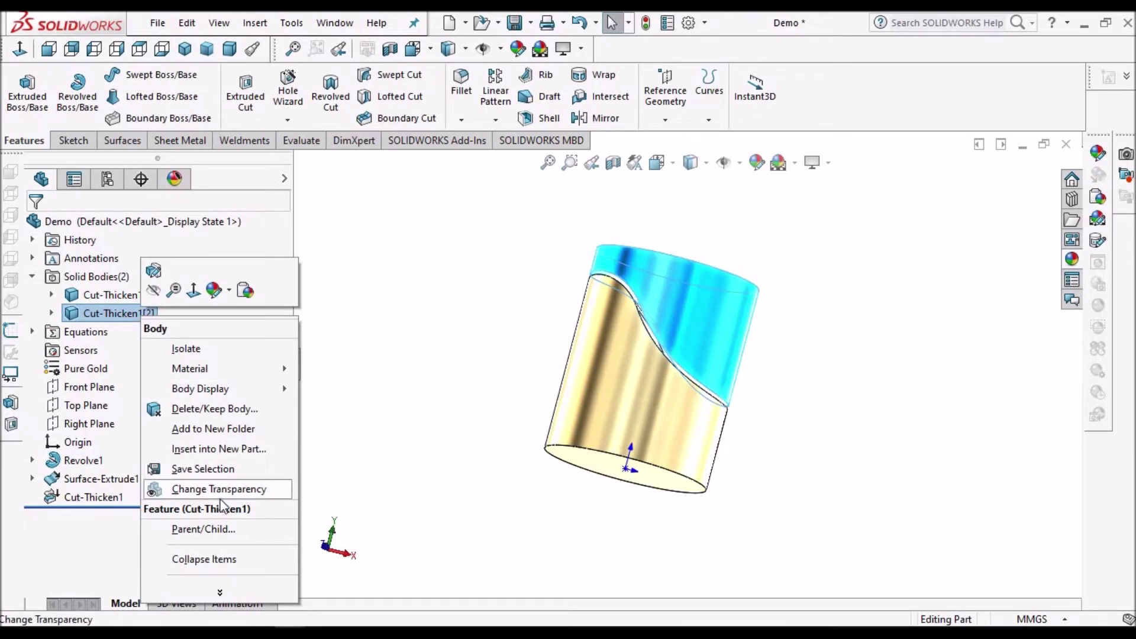
click(219, 450)
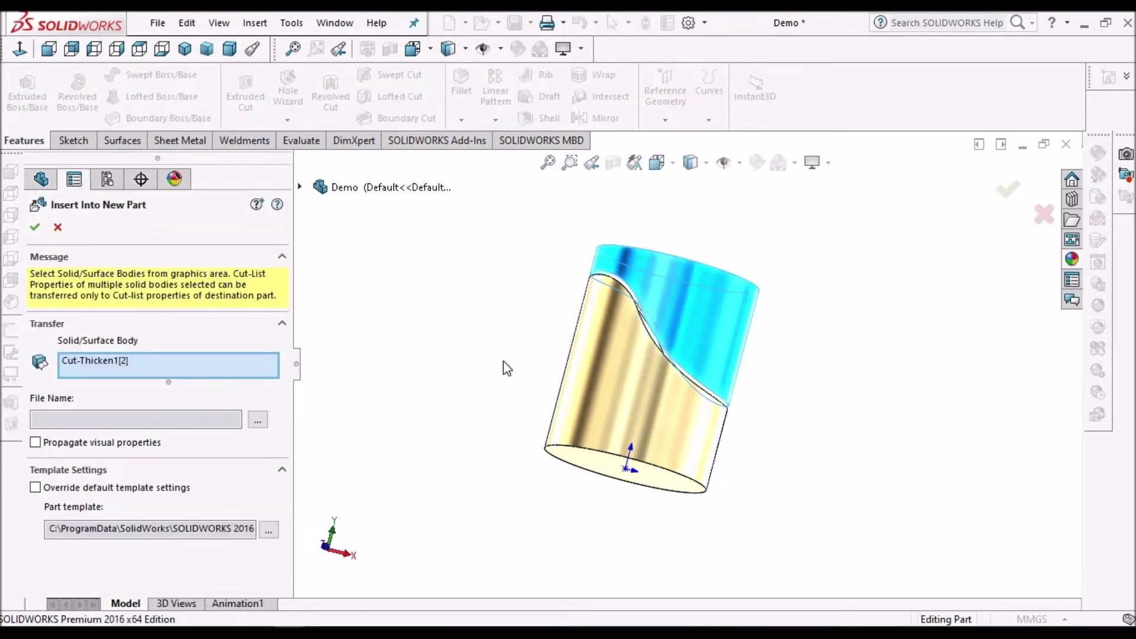
click(36, 442)
click(35, 229)
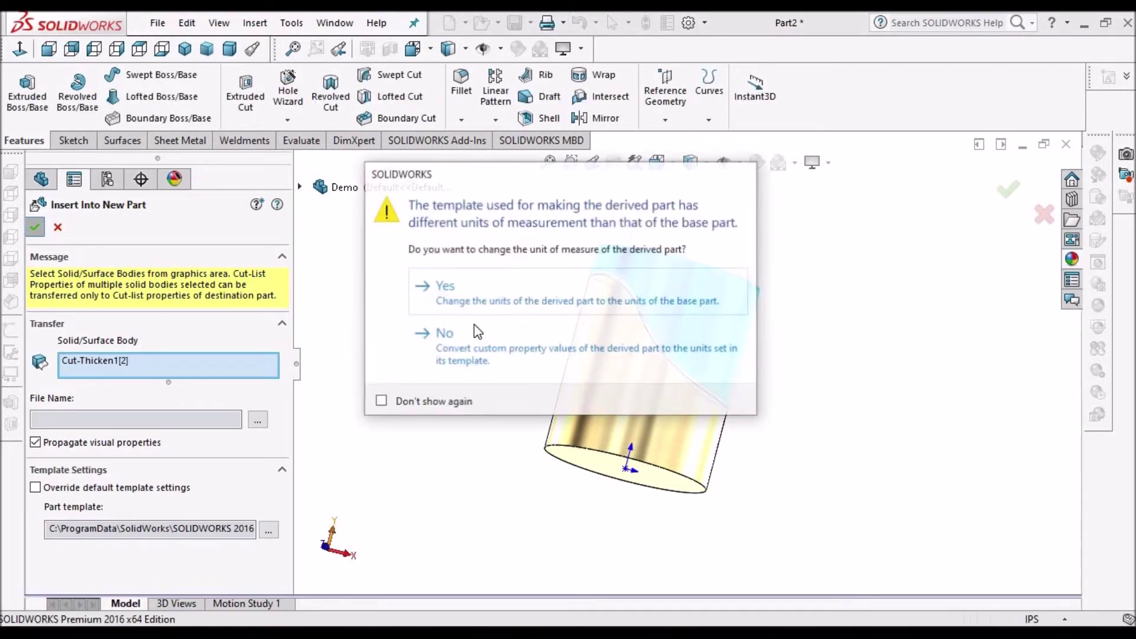
click(495, 300)
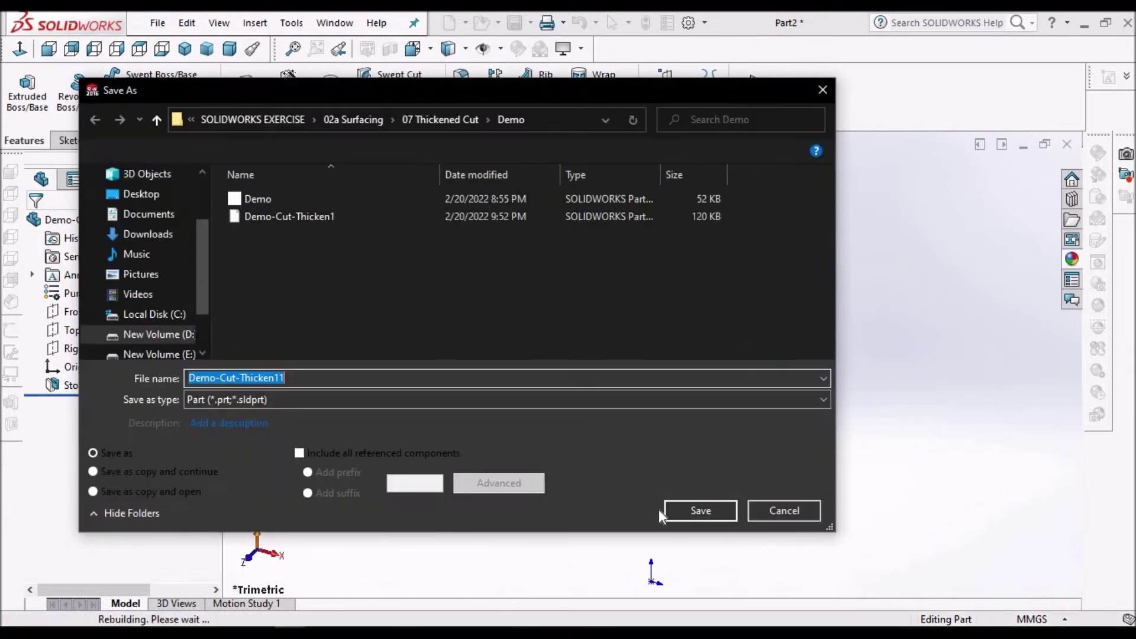
Save Demo-Cut-Thicken11 under the suggested name and apply the Plain White scene
click(697, 510)
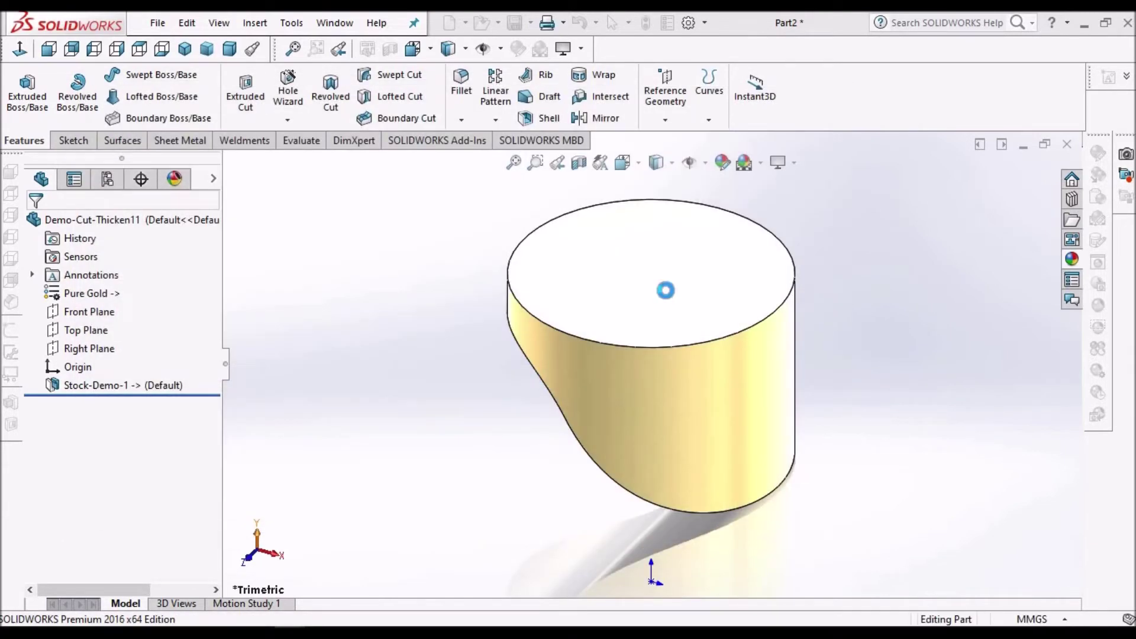
click(759, 164)
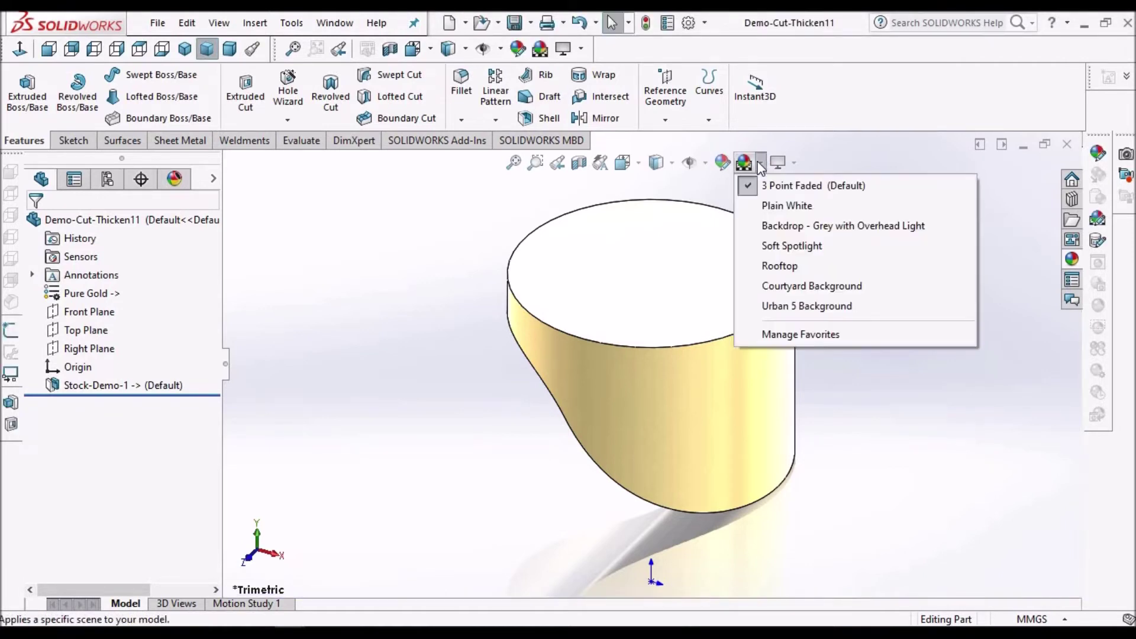
click(784, 207)
middle_drag(694, 404, 721, 363)
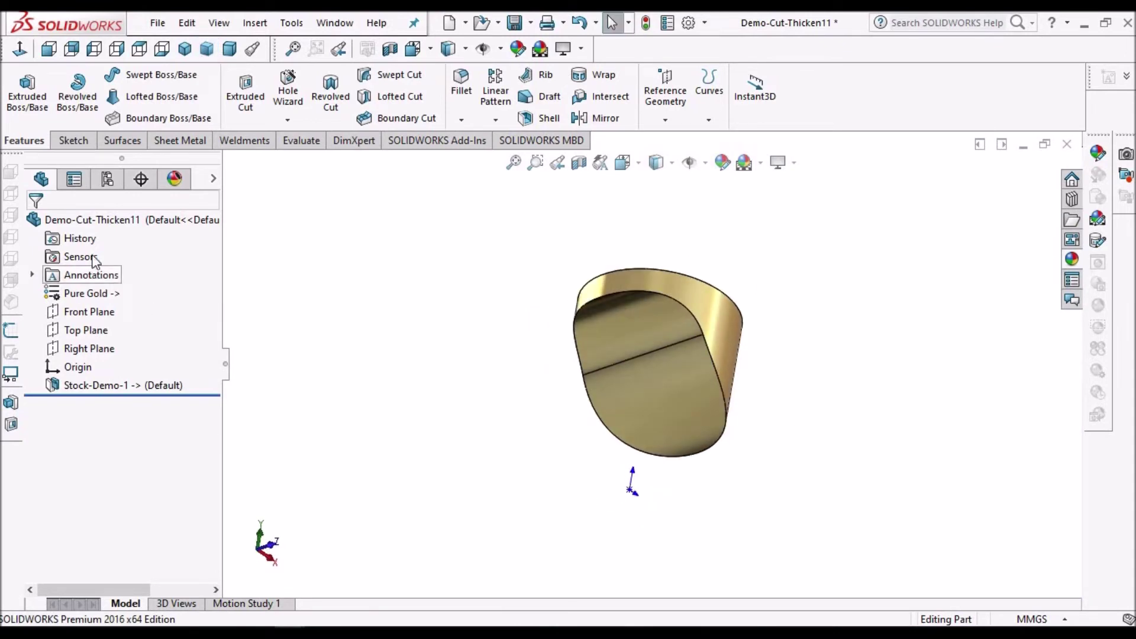
right_click(102, 225)
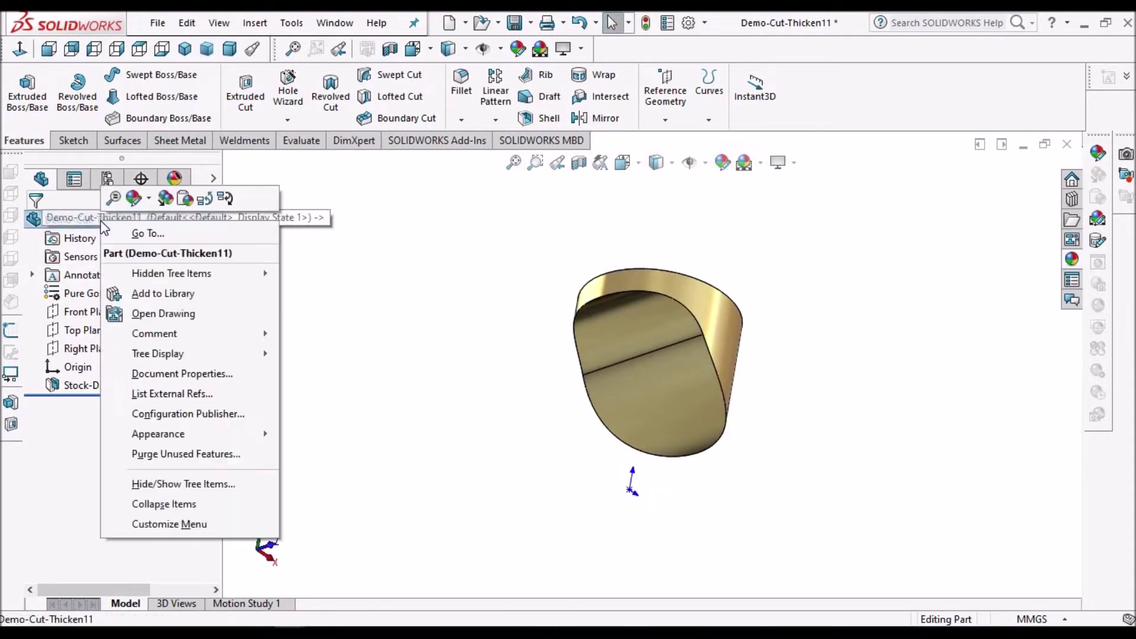
click(150, 200)
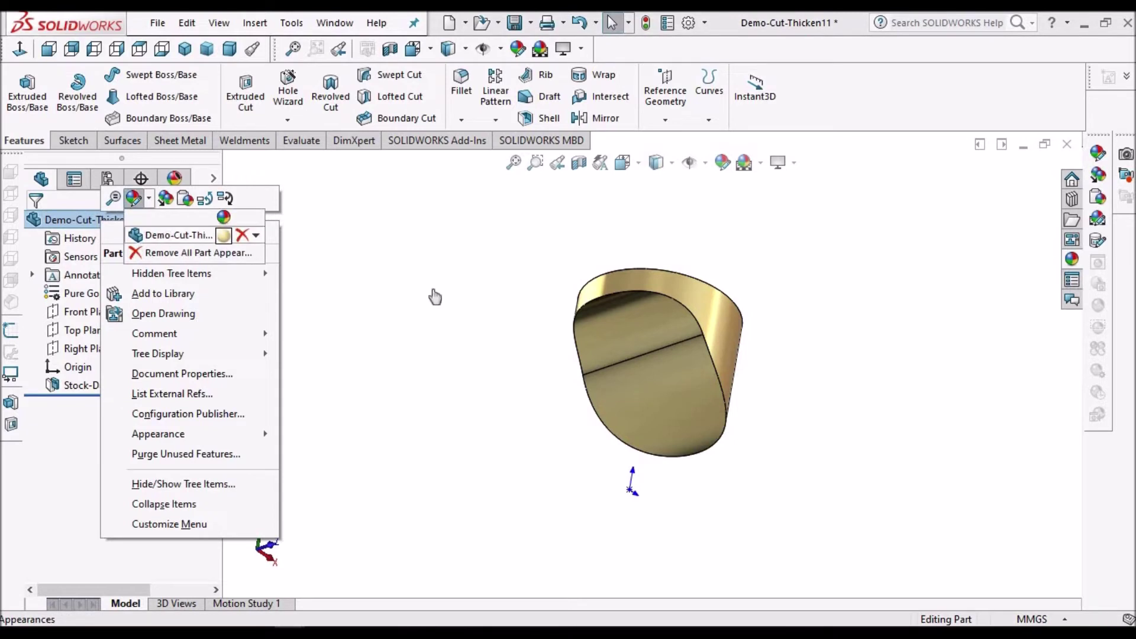
Change Demo-Cut-Thicken11's gold appearance to a light grey swatch, checking it from several angles
click(230, 231)
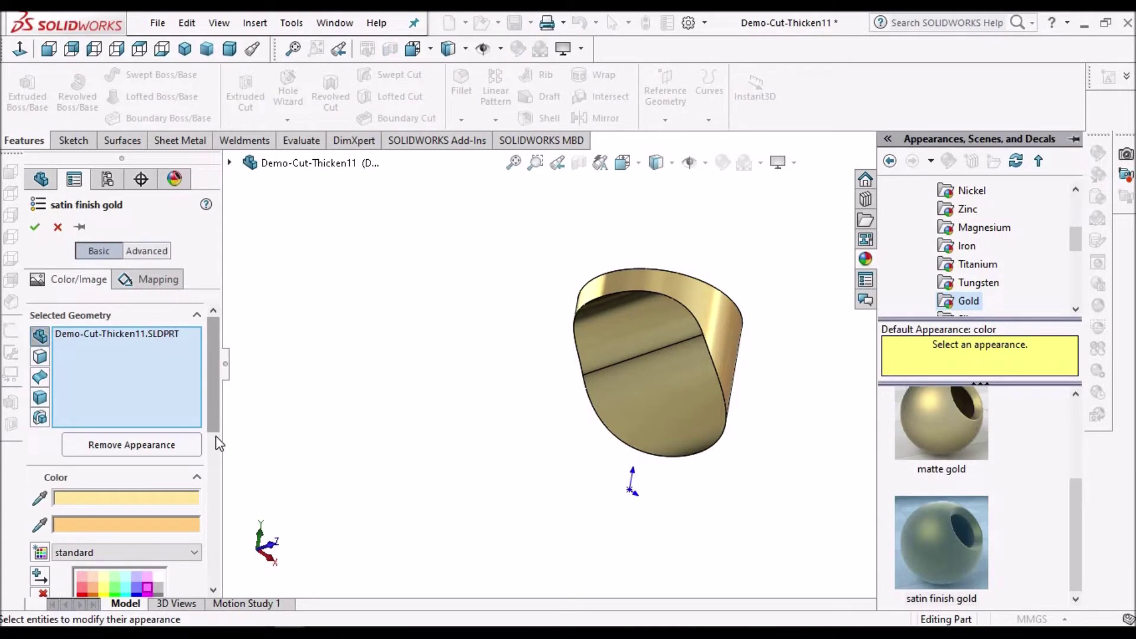
scroll(204, 483, down, 2)
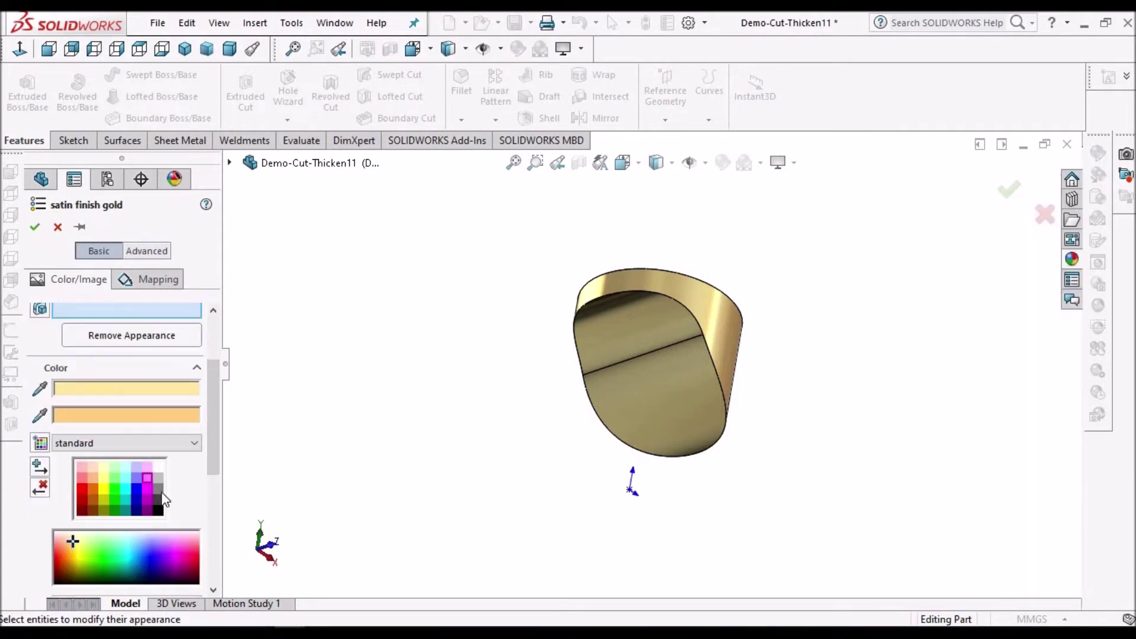
click(160, 501)
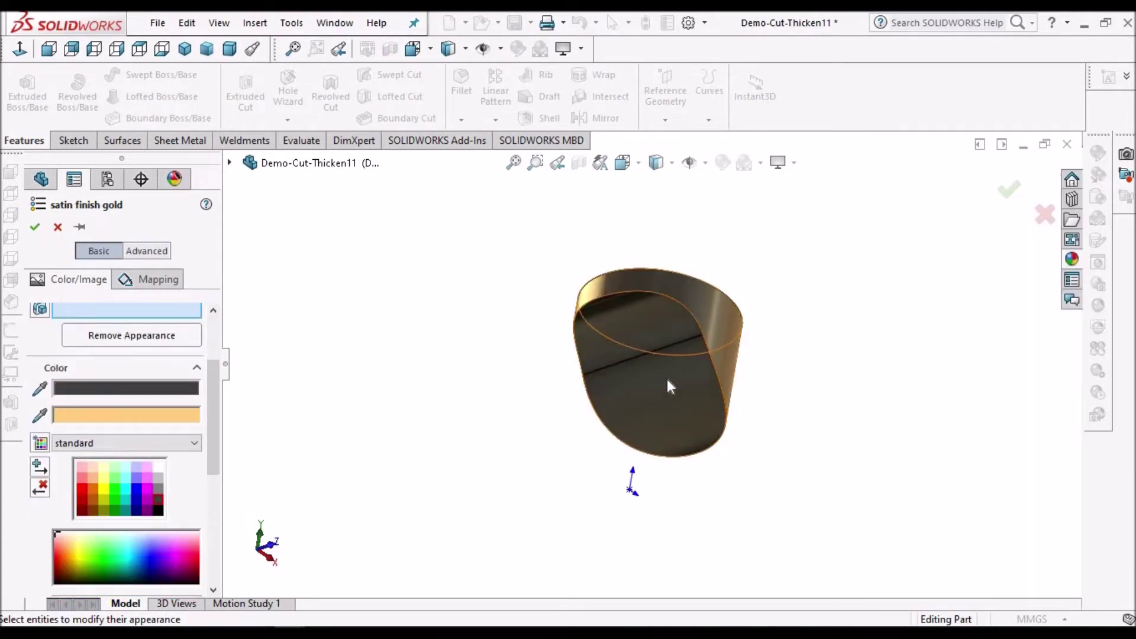
mouse_move(666, 379)
middle_down()
mouse_move(602, 369)
mouse_move(649, 331)
mouse_move(676, 365)
middle_up()
scroll(687, 358, down, 5)
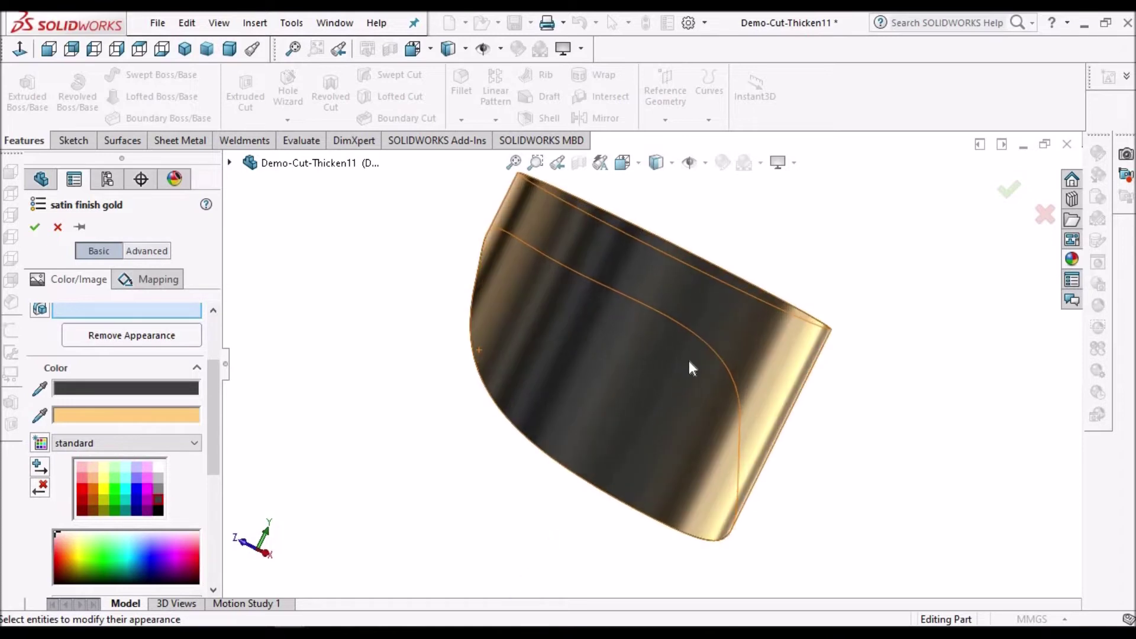
middle_drag(712, 420, 716, 485)
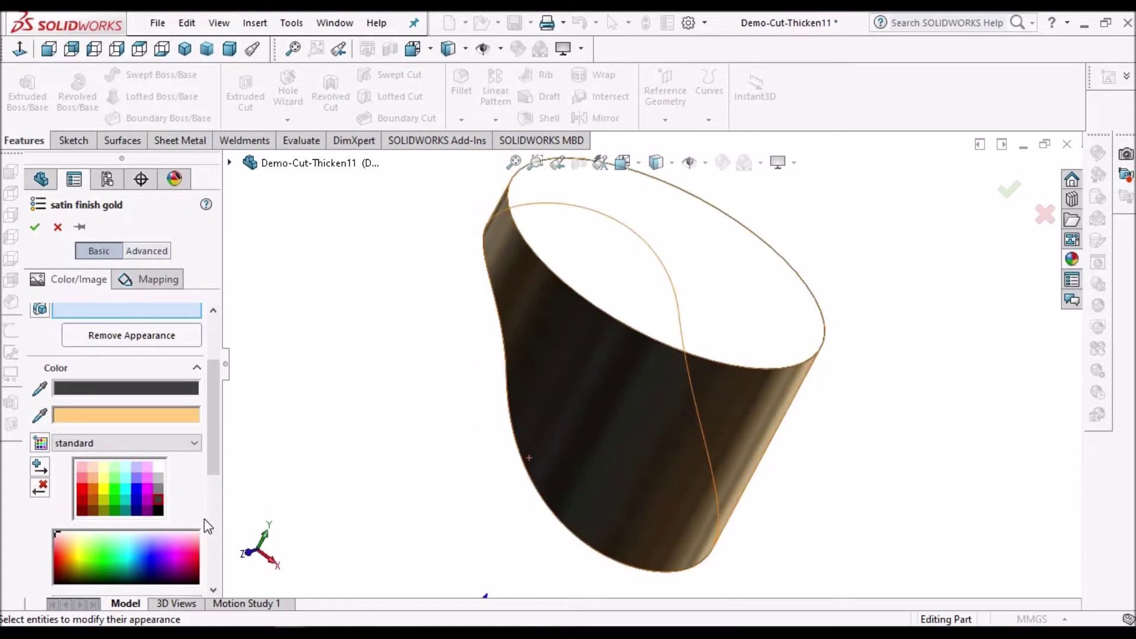
click(158, 490)
middle_drag(687, 418, 680, 274)
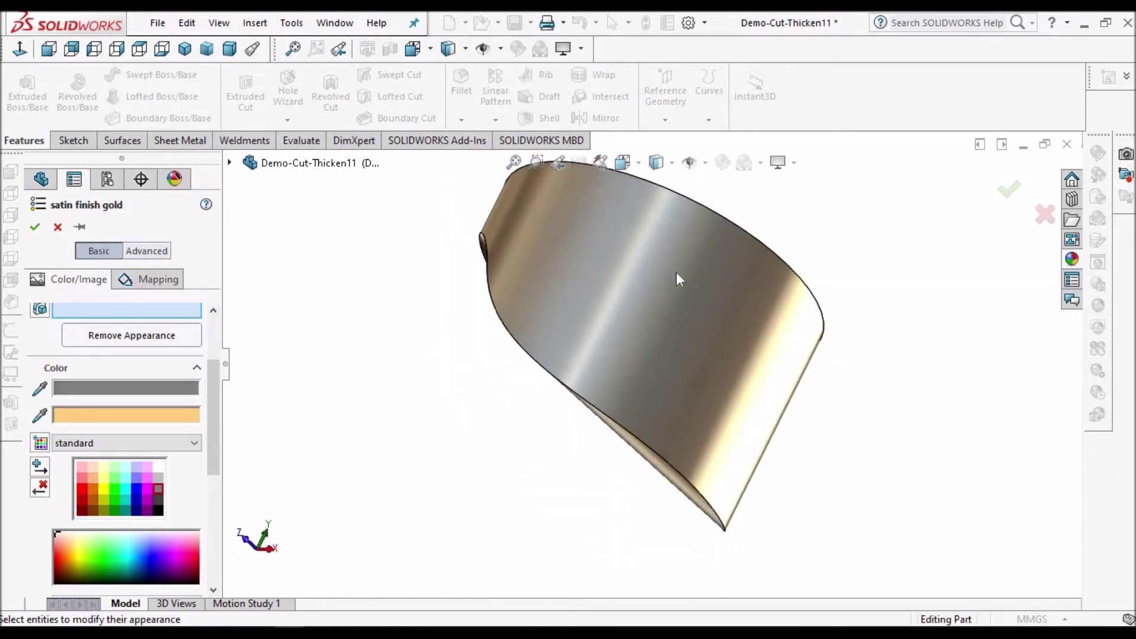
click(35, 228)
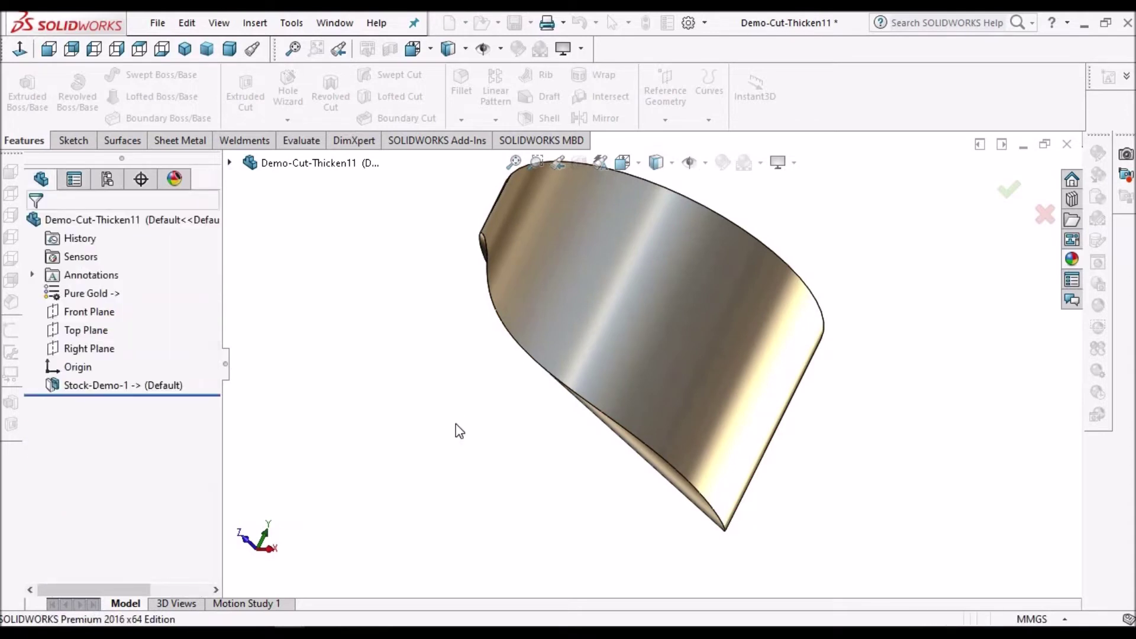
Shell the part to 1.0mm walls with both end faces removed, then inspect the thin rim
middle_drag(456, 424, 651, 249)
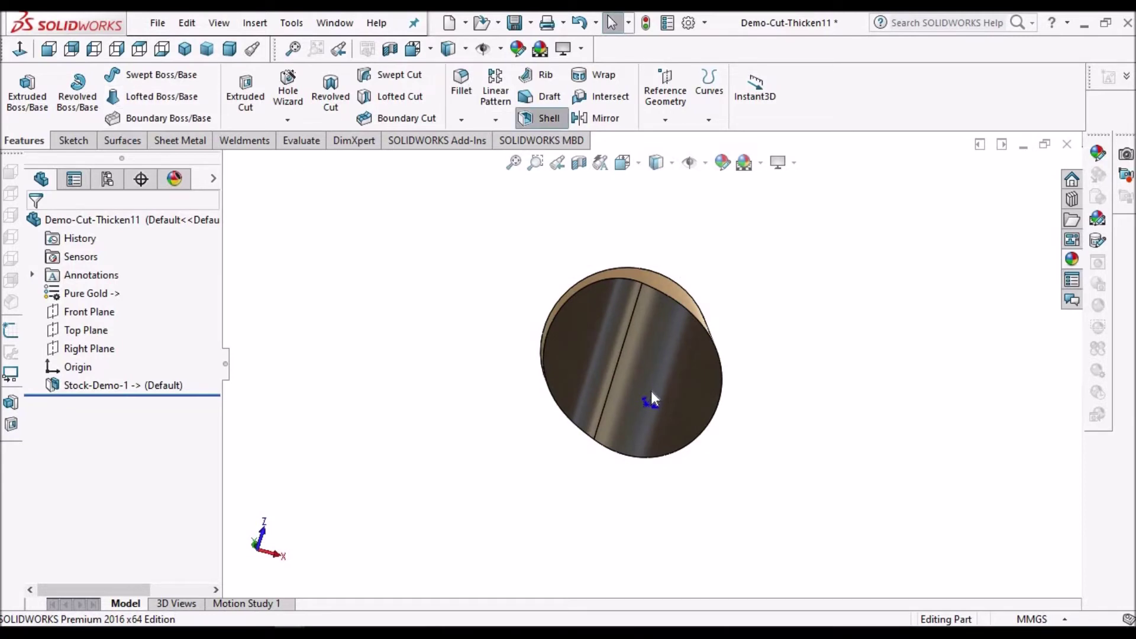
click(623, 374)
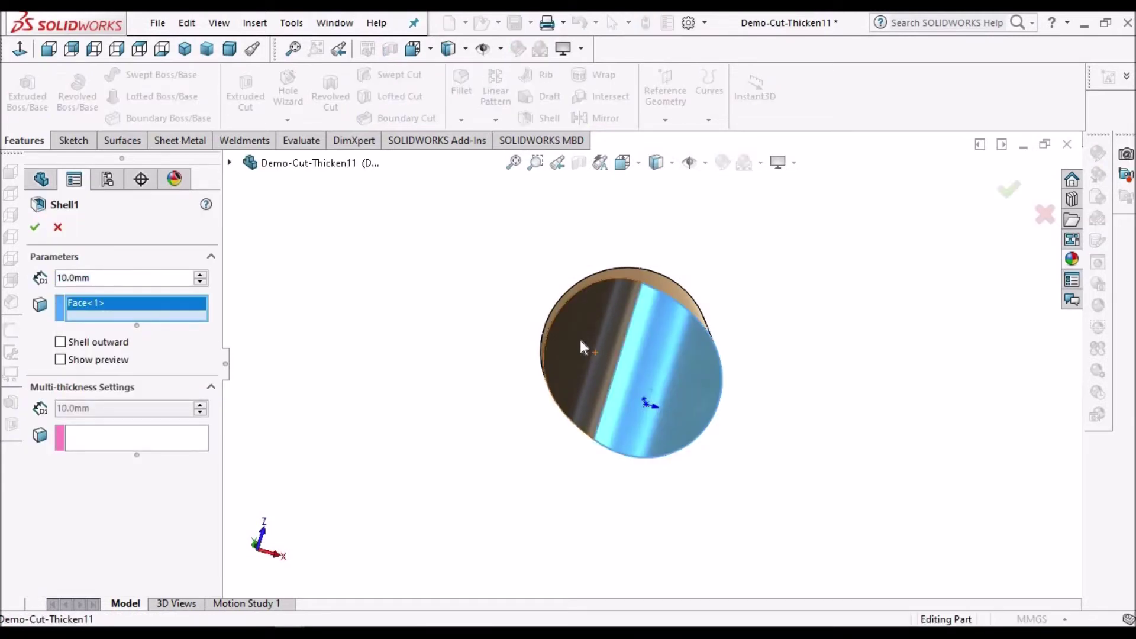
click(580, 347)
middle_drag(748, 233, 764, 283)
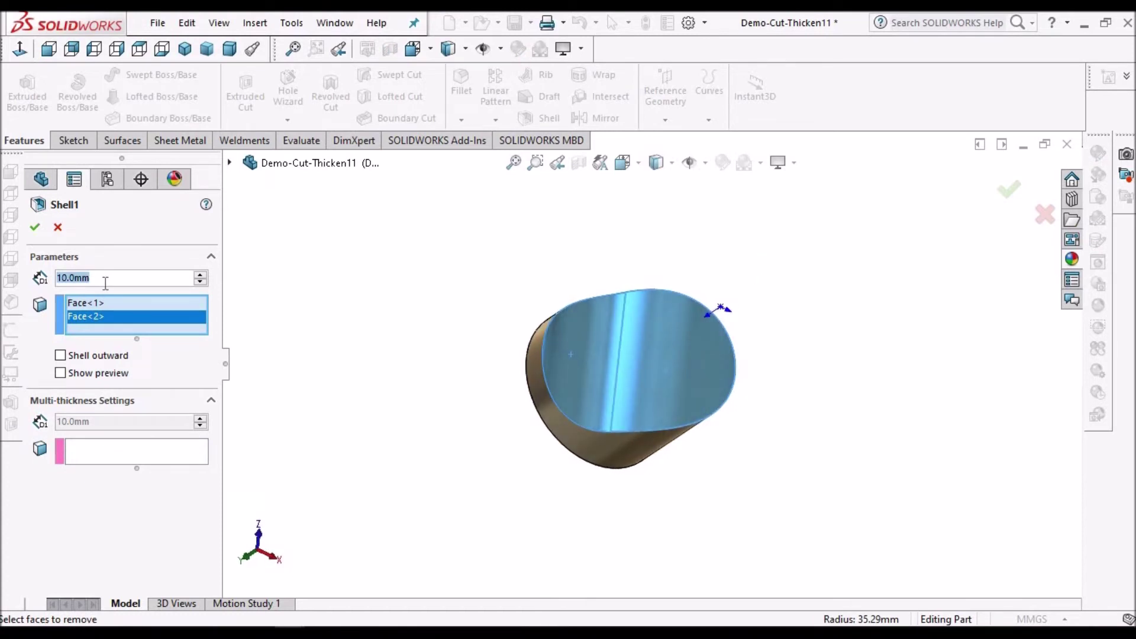
text(1)
key(Return)
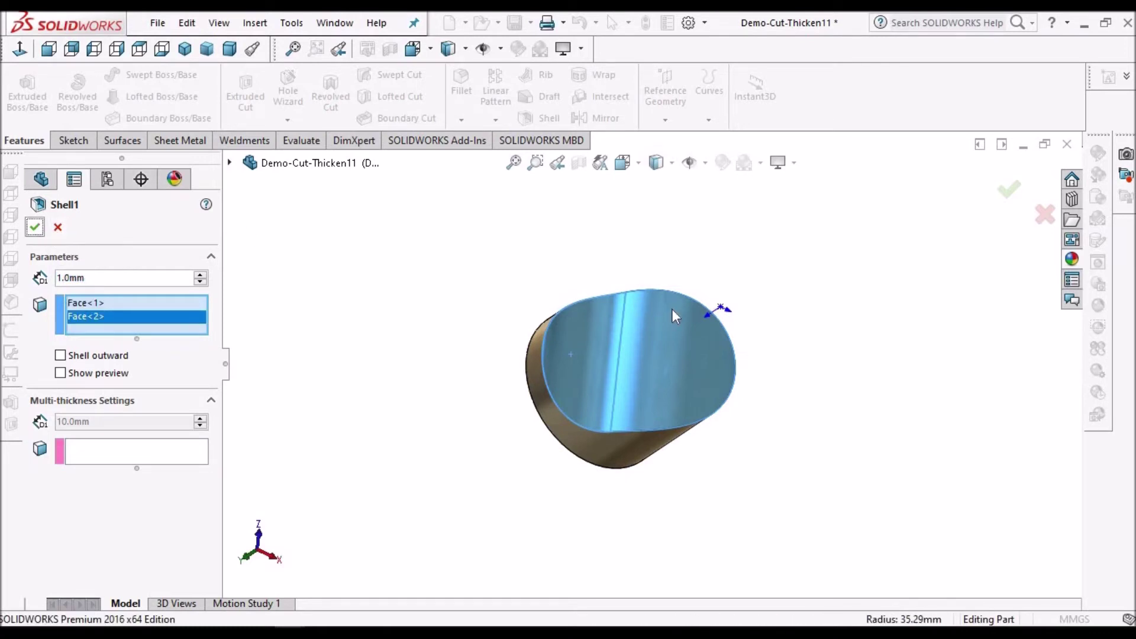
key(Return)
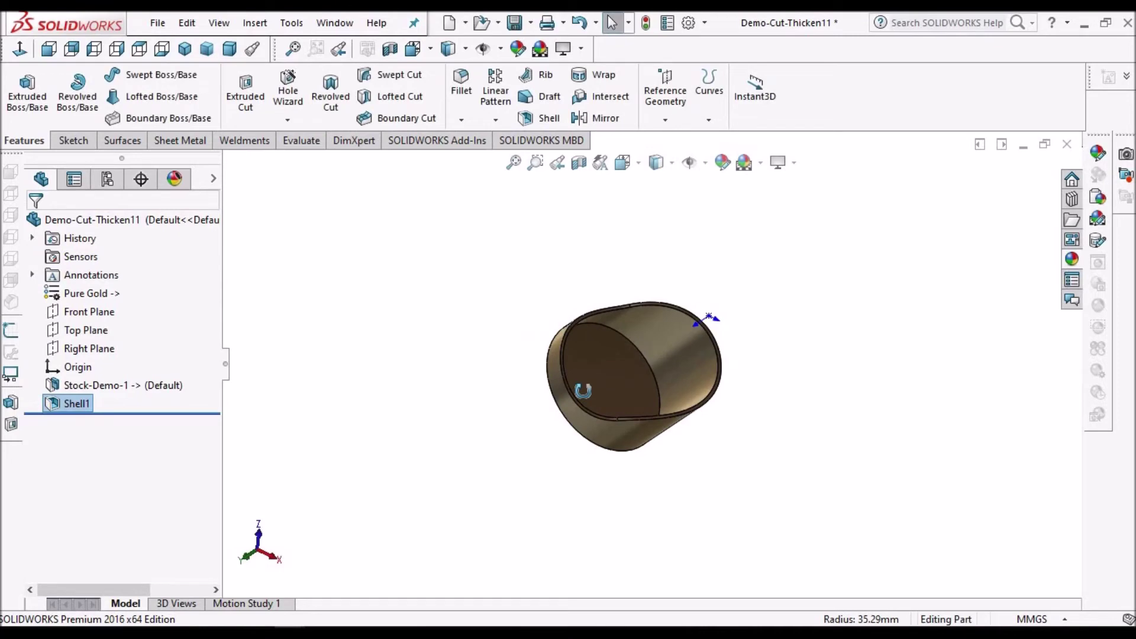
middle_drag(583, 390, 698, 343)
scroll(703, 322, up, 5)
middle_drag(537, 267, 752, 376)
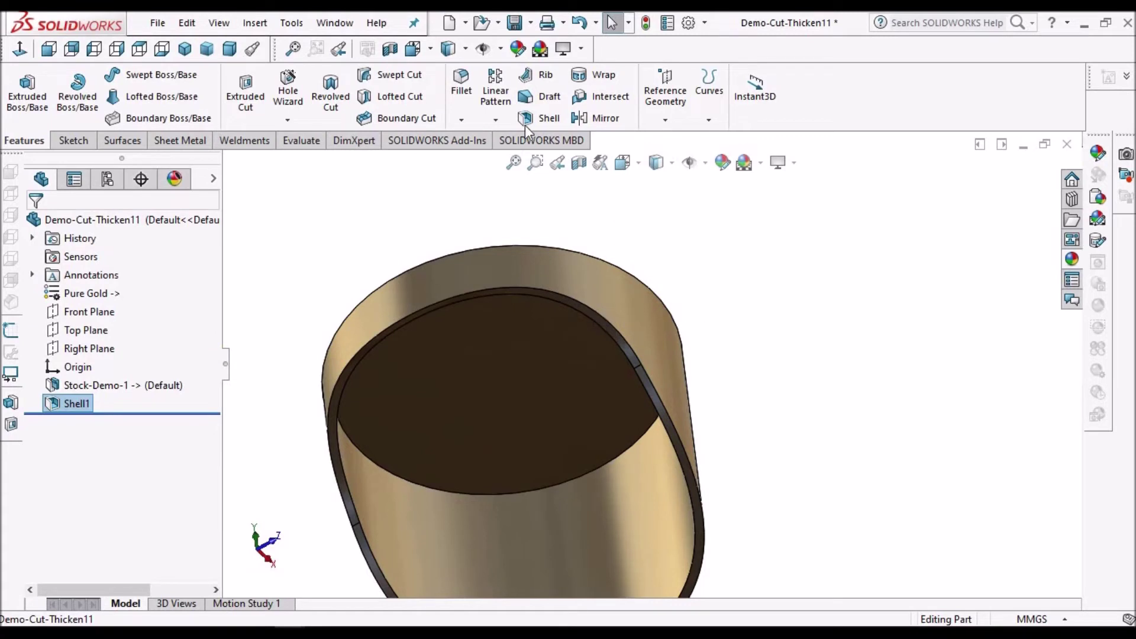
Save Demo-Cut-Thicken11 together with its modified Demo.SLDPRT reference using Save All
click(120, 141)
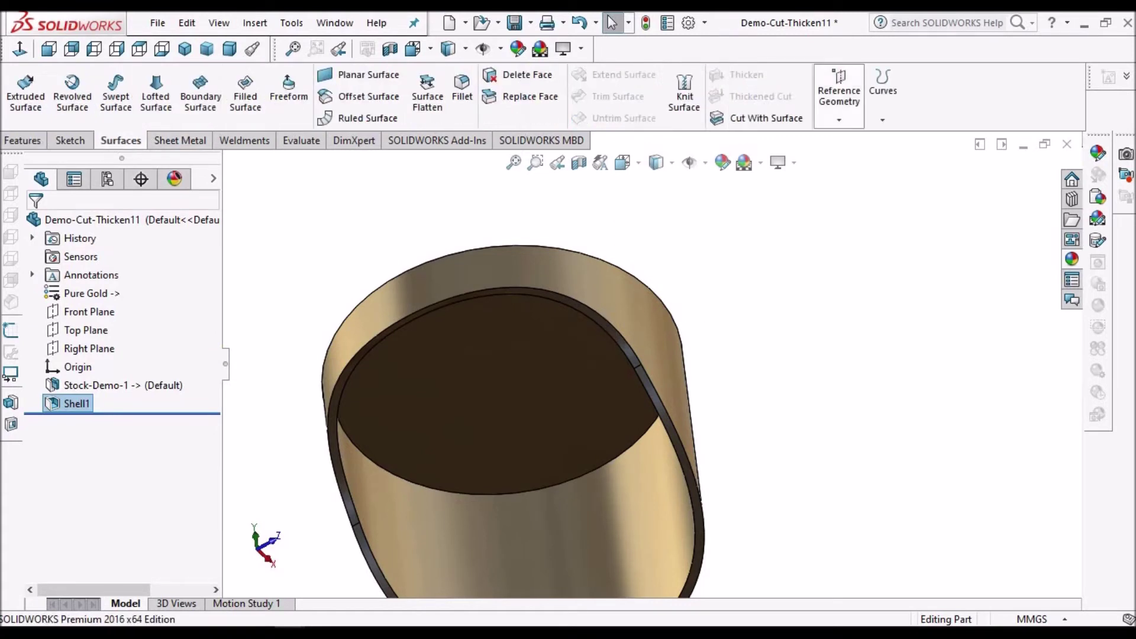
scroll(746, 222, down, 2)
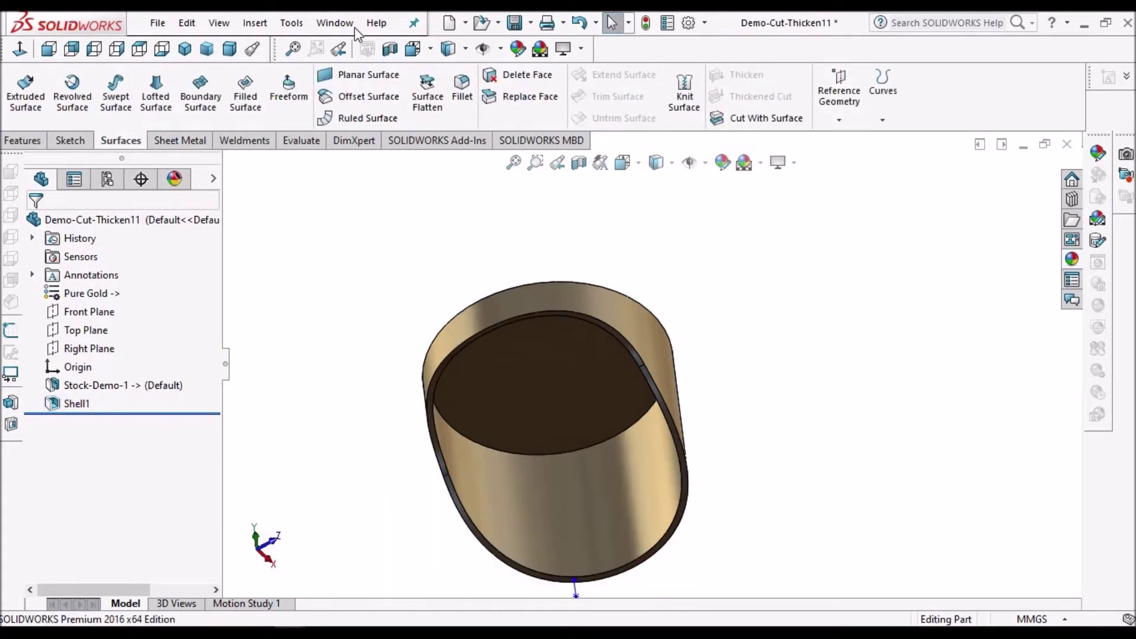
click(335, 23)
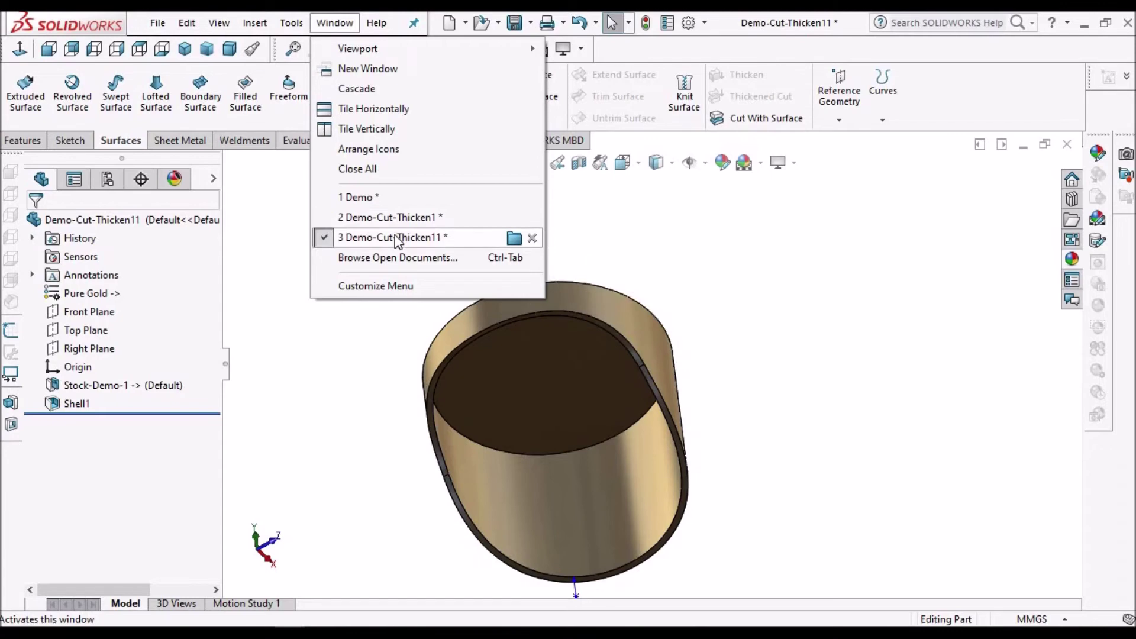
click(594, 77)
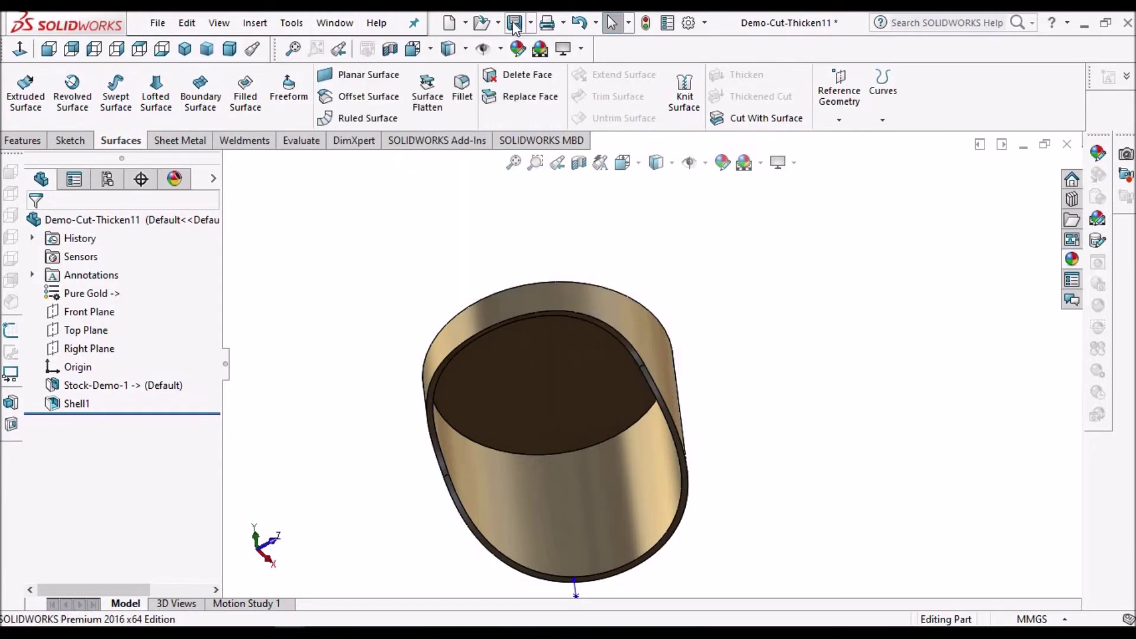
key(ctrl+s)
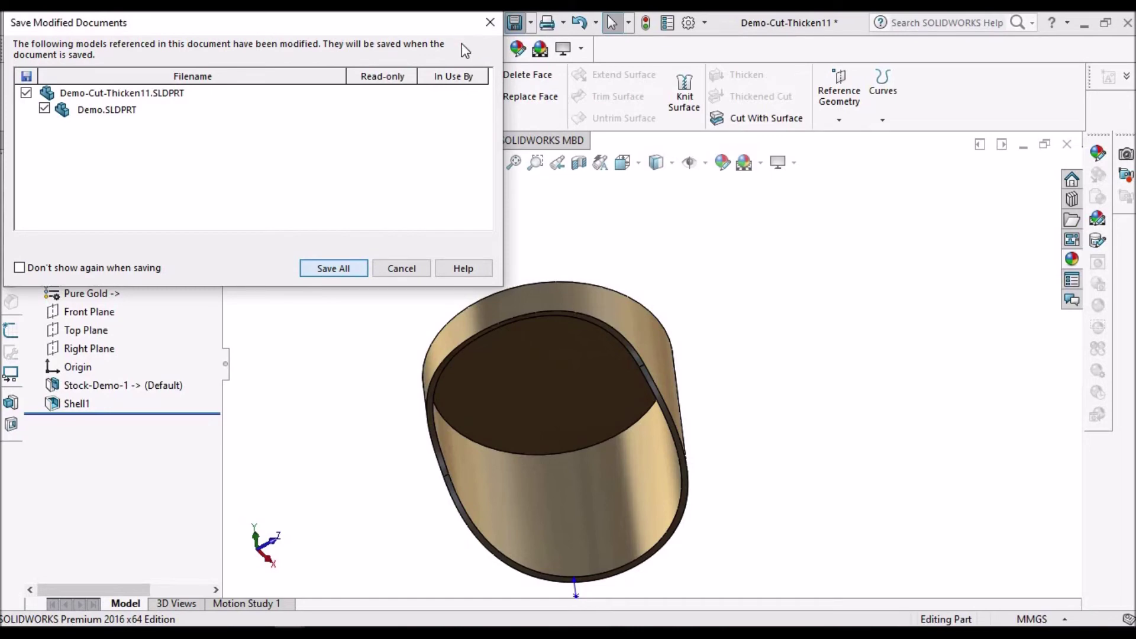
key(Return)
click(465, 23)
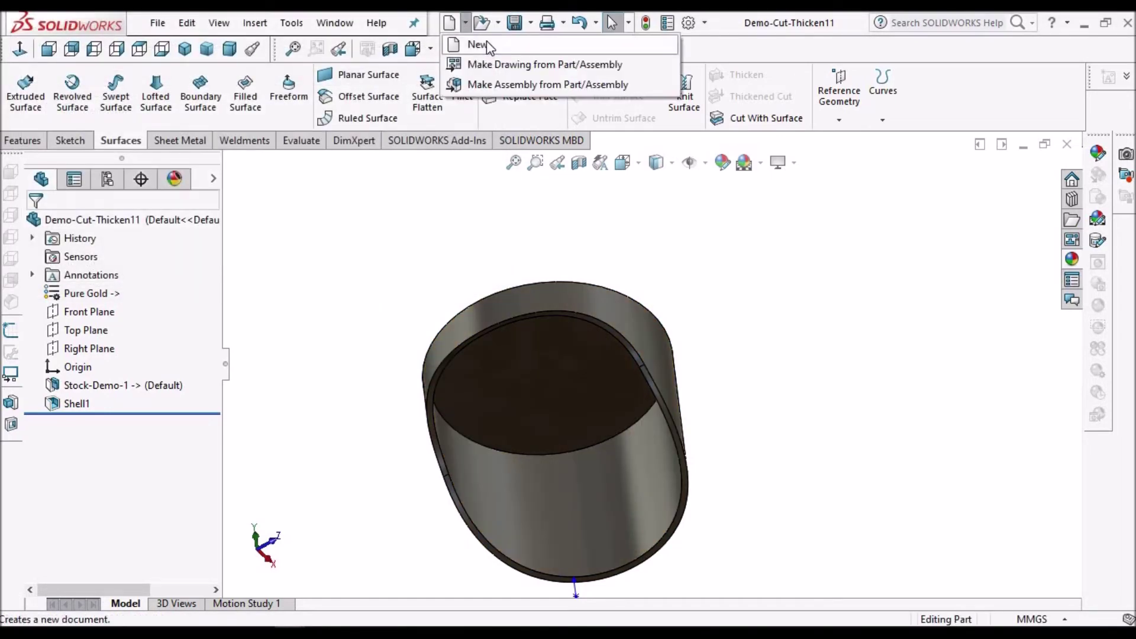
Create a new assembly and place the gold Demo-Cut-Thicken1 part in it
click(478, 45)
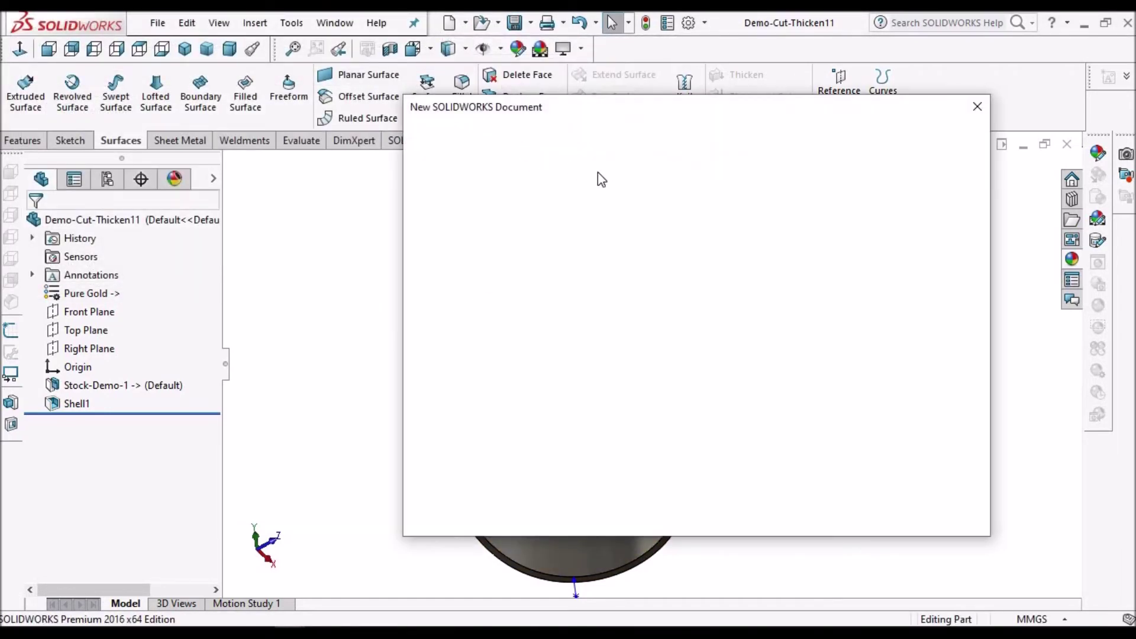
click(573, 170)
click(788, 503)
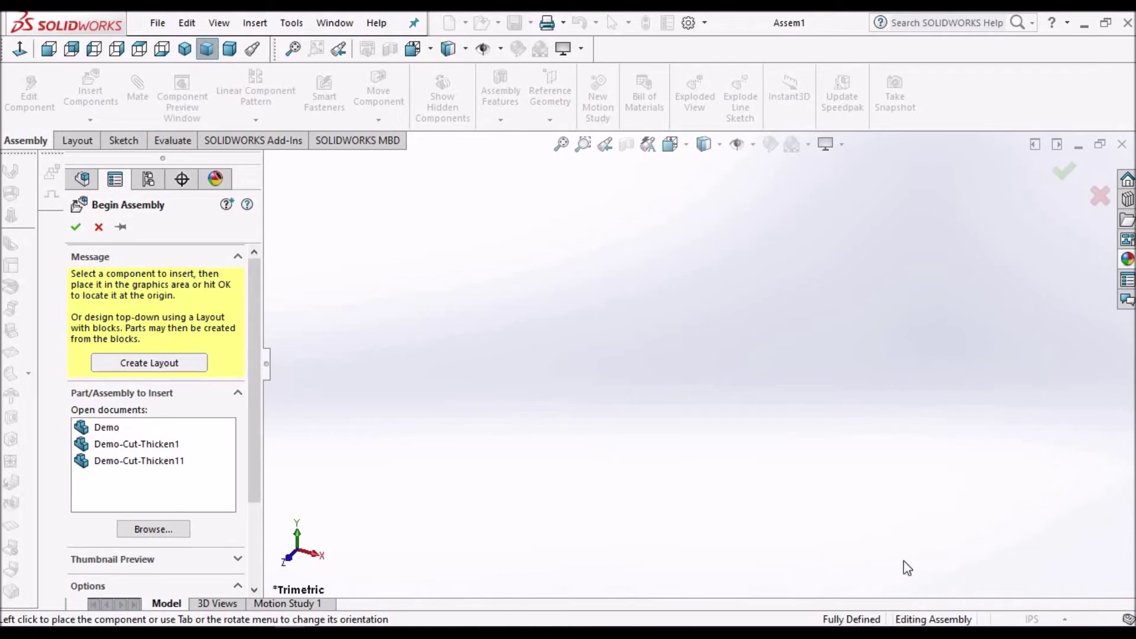
click(219, 445)
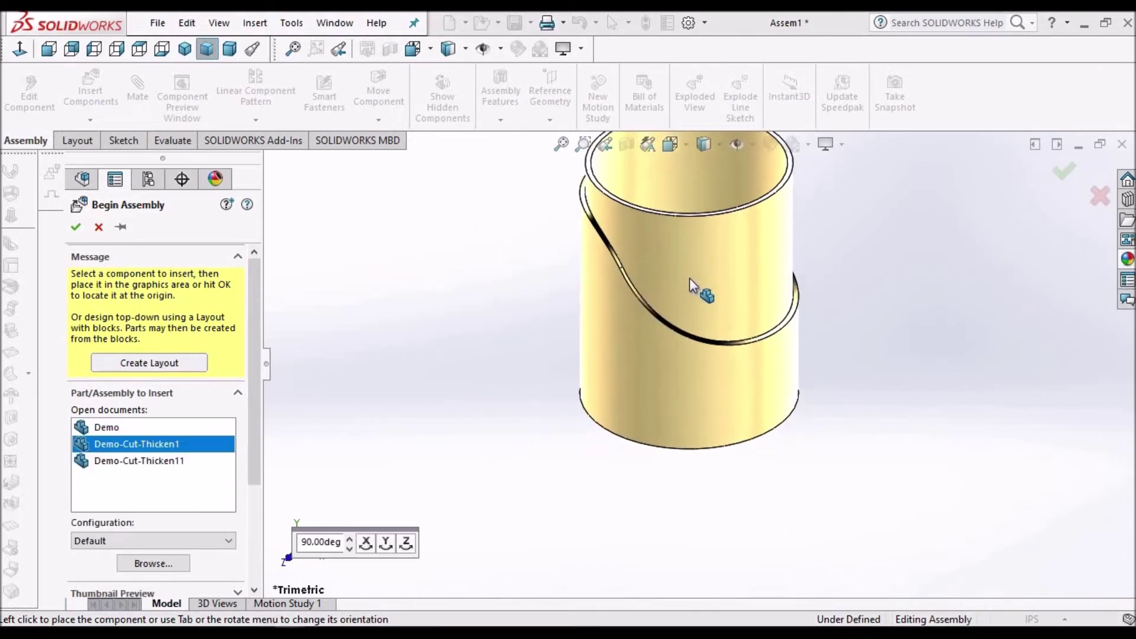
click(810, 322)
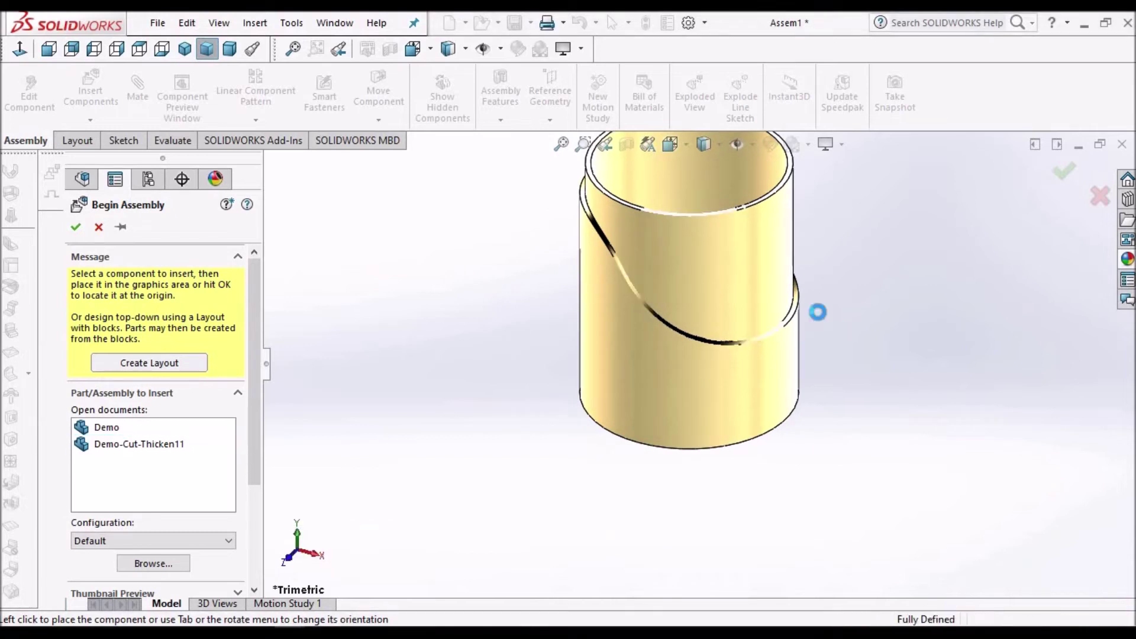
click(75, 227)
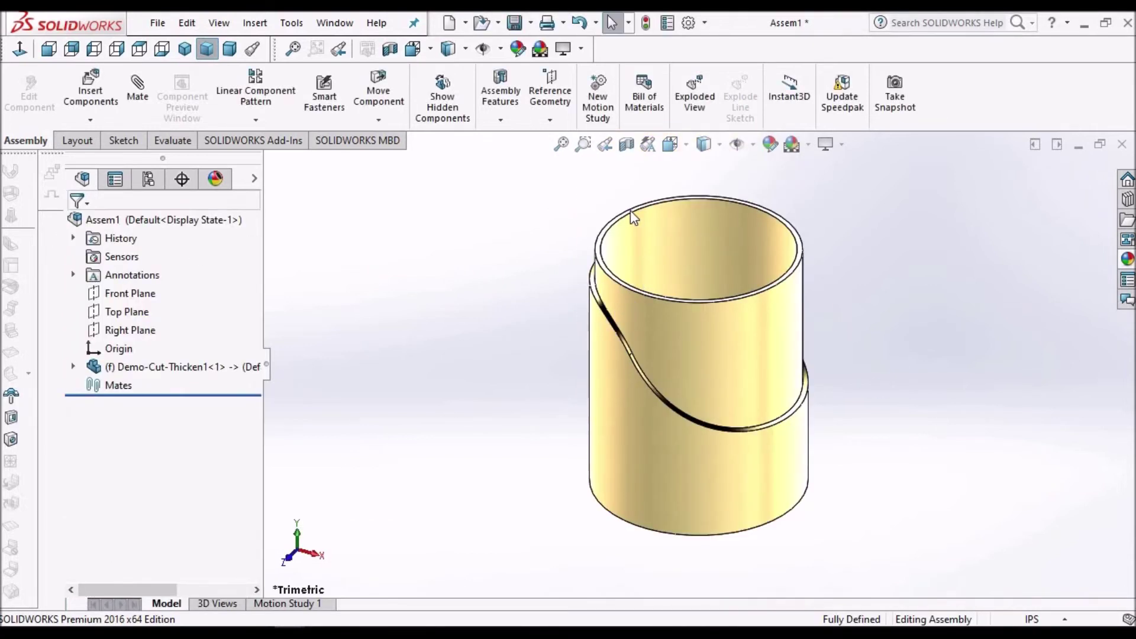
Set the document units to MMGS and apply the Plain White scene
click(1065, 621)
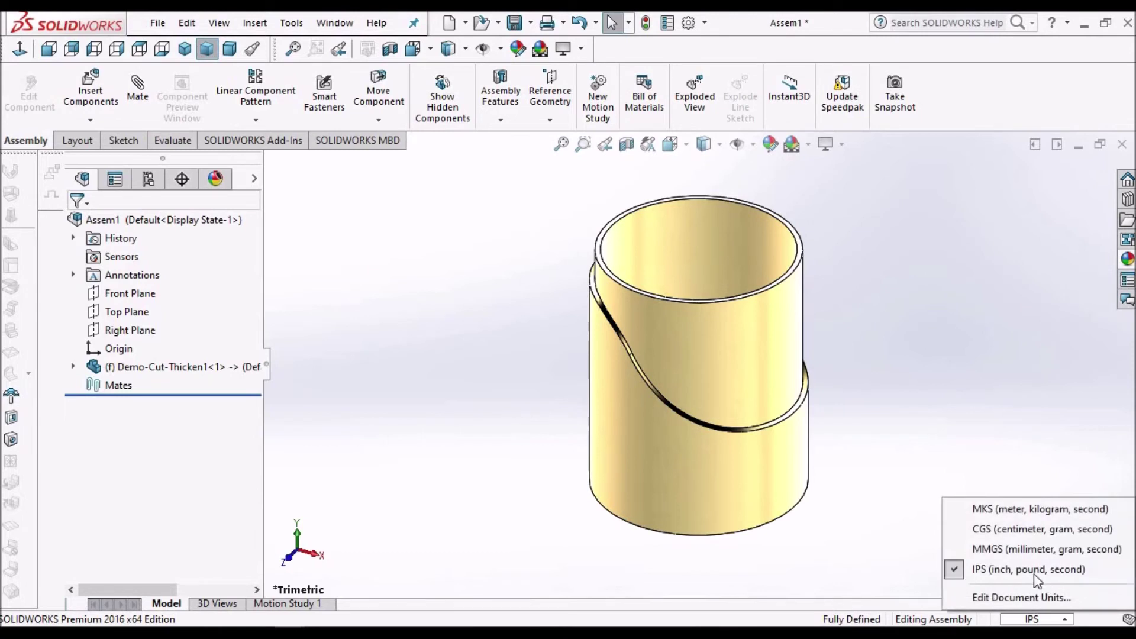
click(1033, 549)
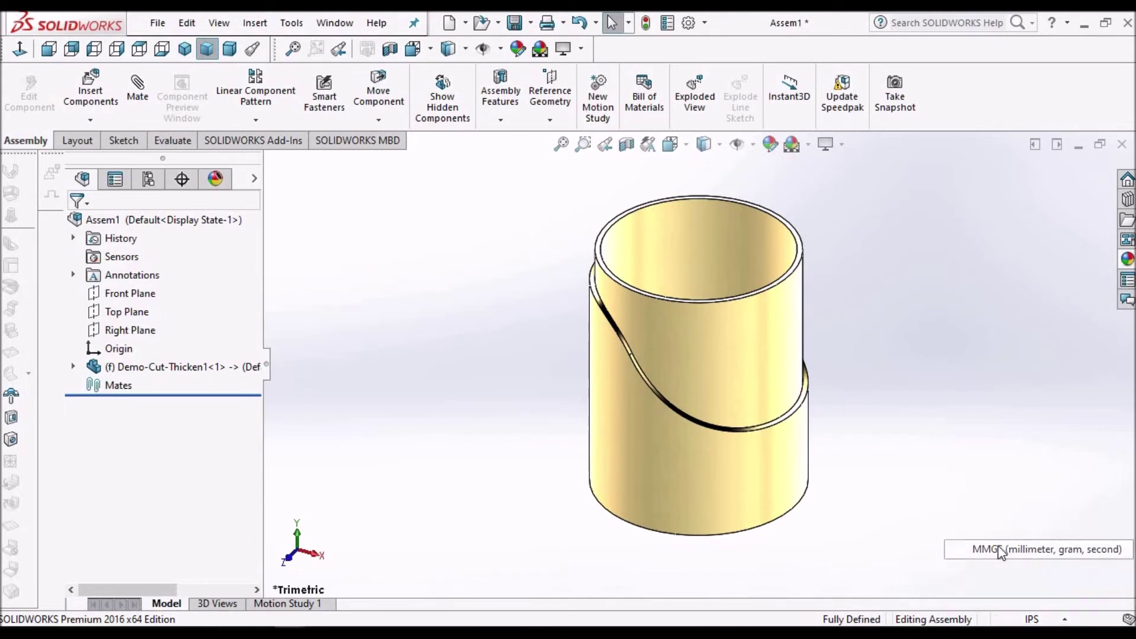
click(808, 144)
click(832, 187)
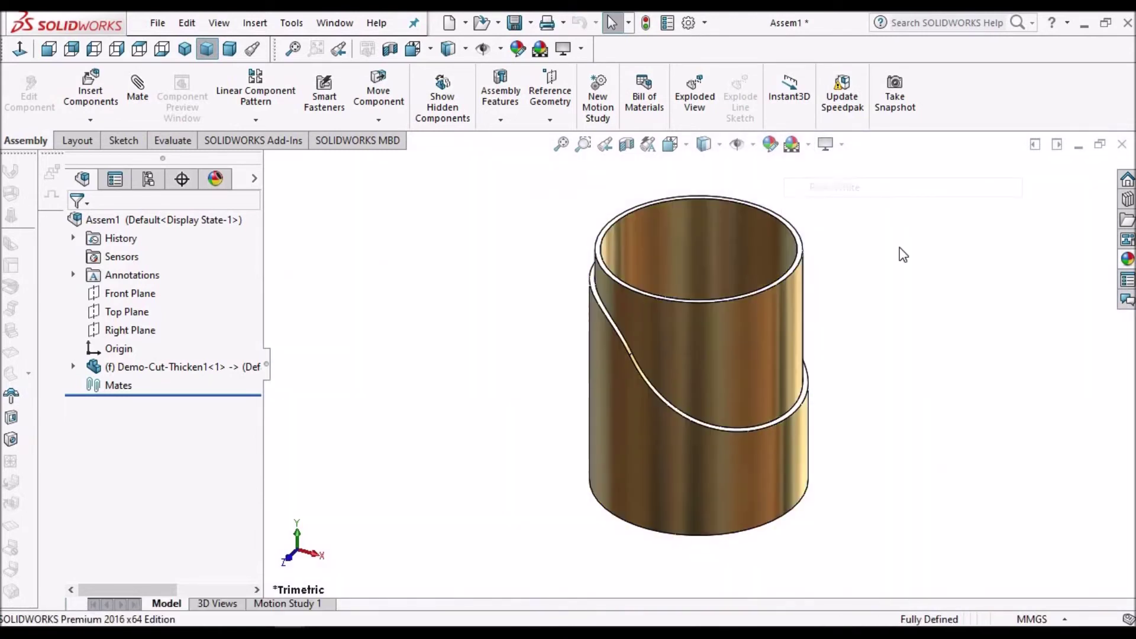
middle_drag(851, 207, 845, 251)
Save the assembly as Assem1 in the Demo folder, saving the modified gold part too
click(514, 23)
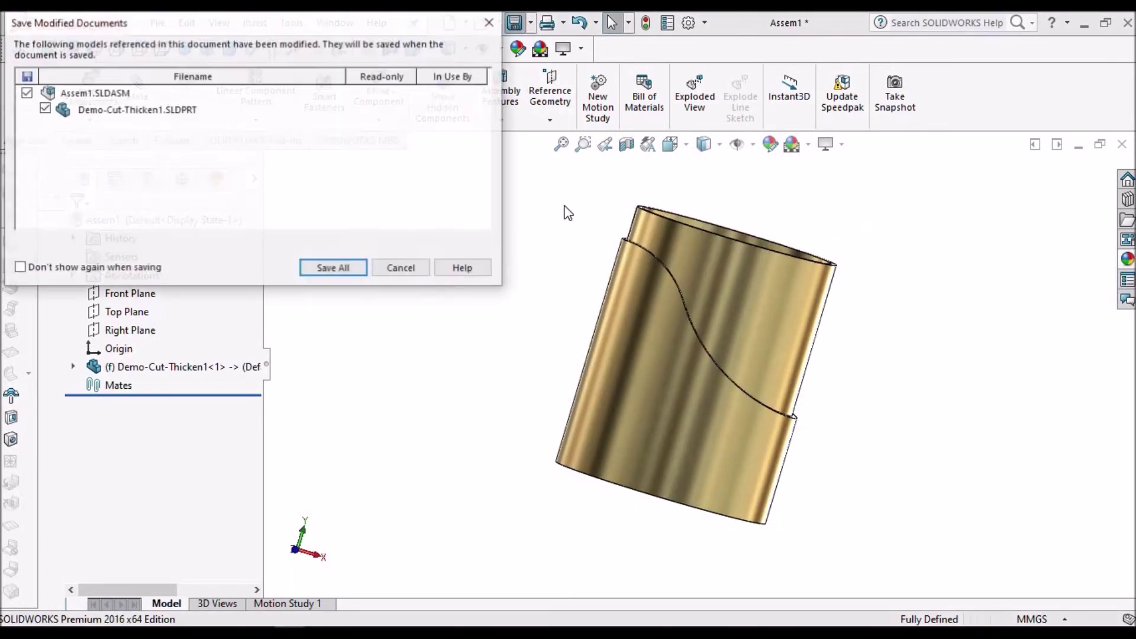
click(331, 264)
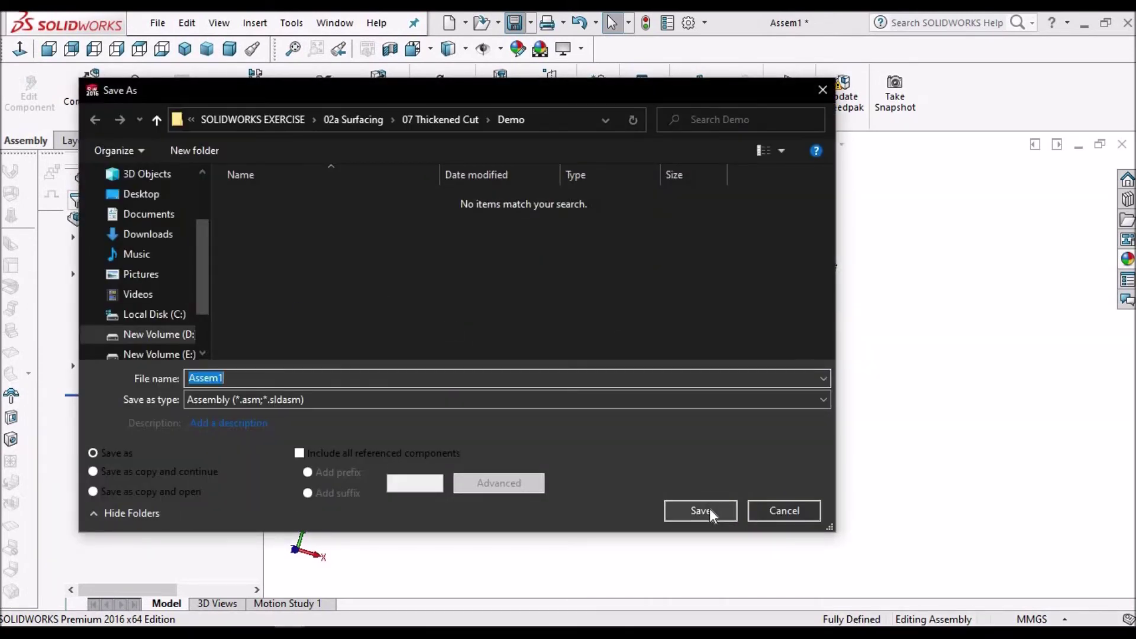
click(710, 510)
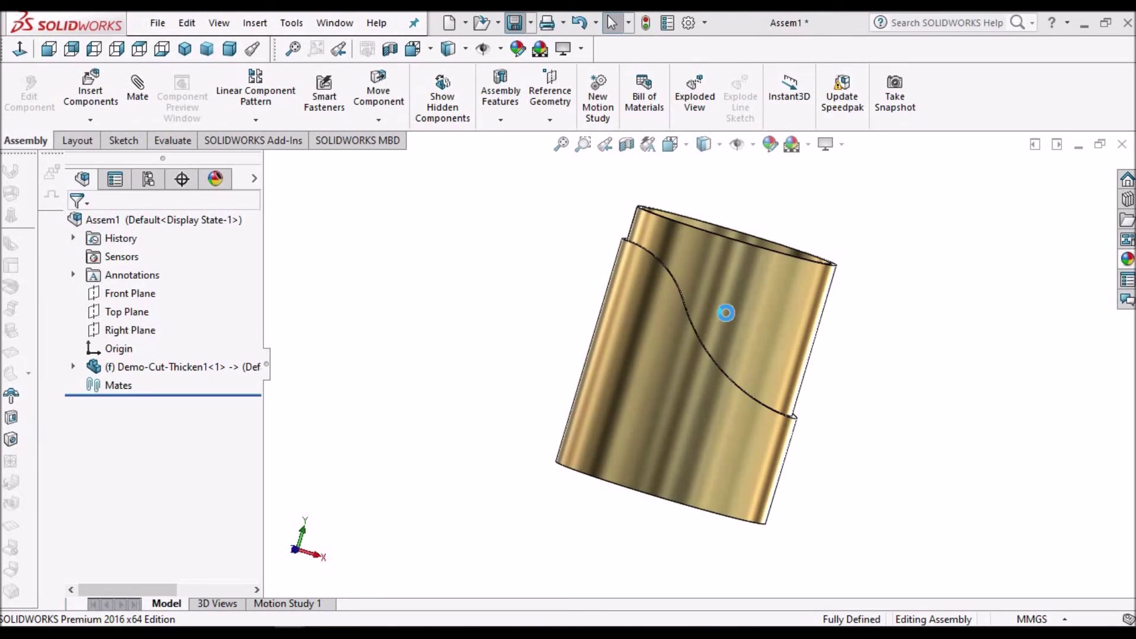
key(f)
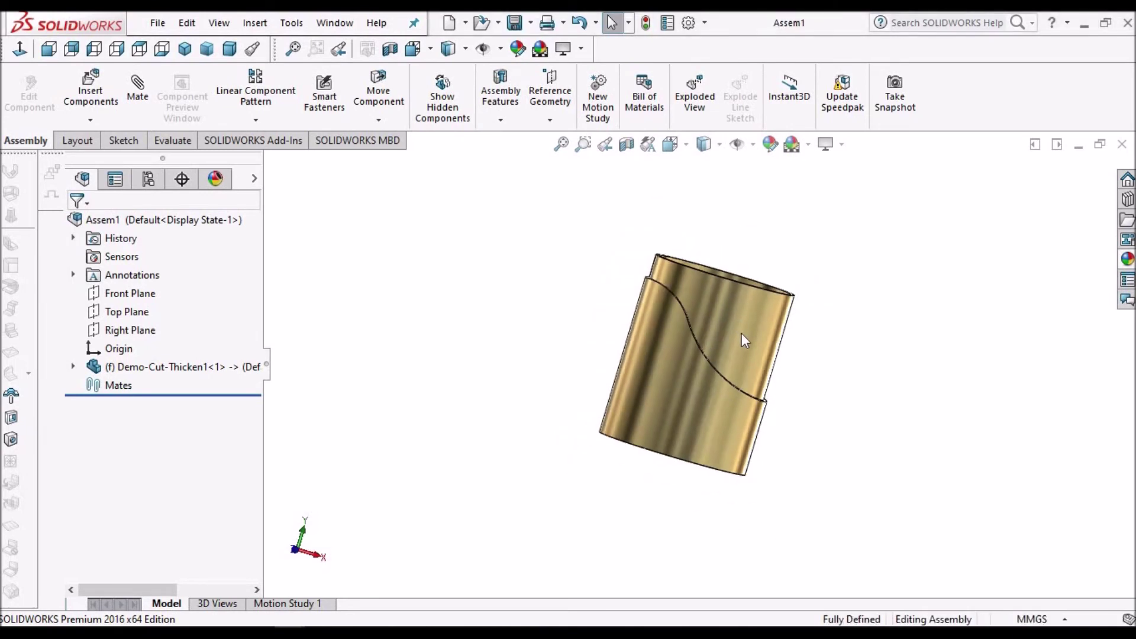
middle_drag(742, 335, 550, 400)
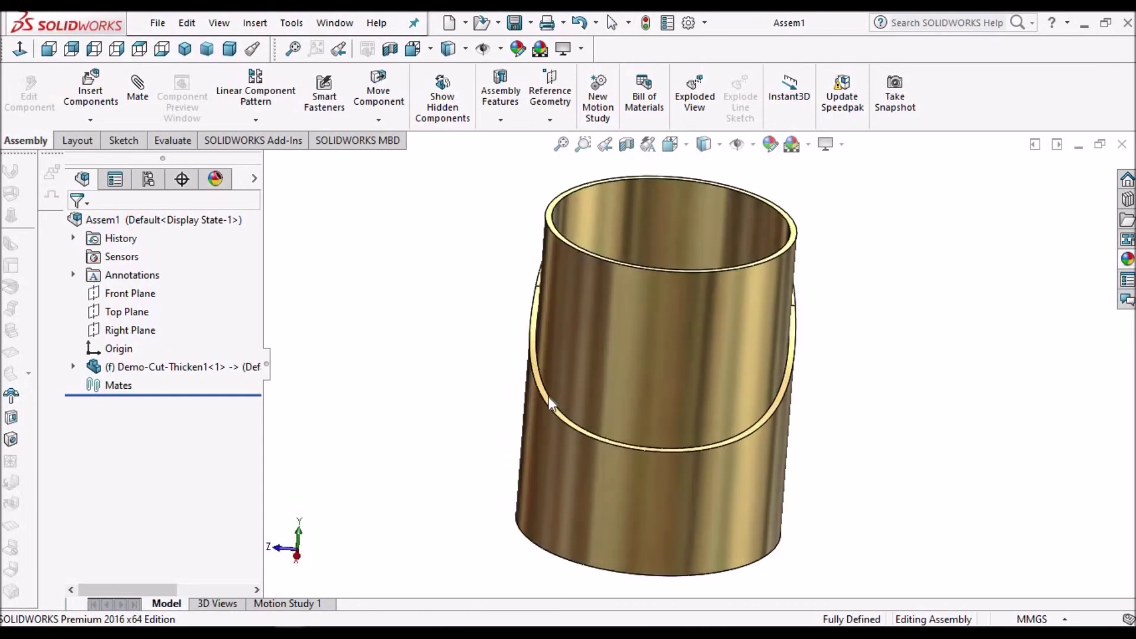
right_click(206, 371)
Float Demo-Cut-Thicken1 and begin a mate between its Front Plane and the assembly's
click(425, 312)
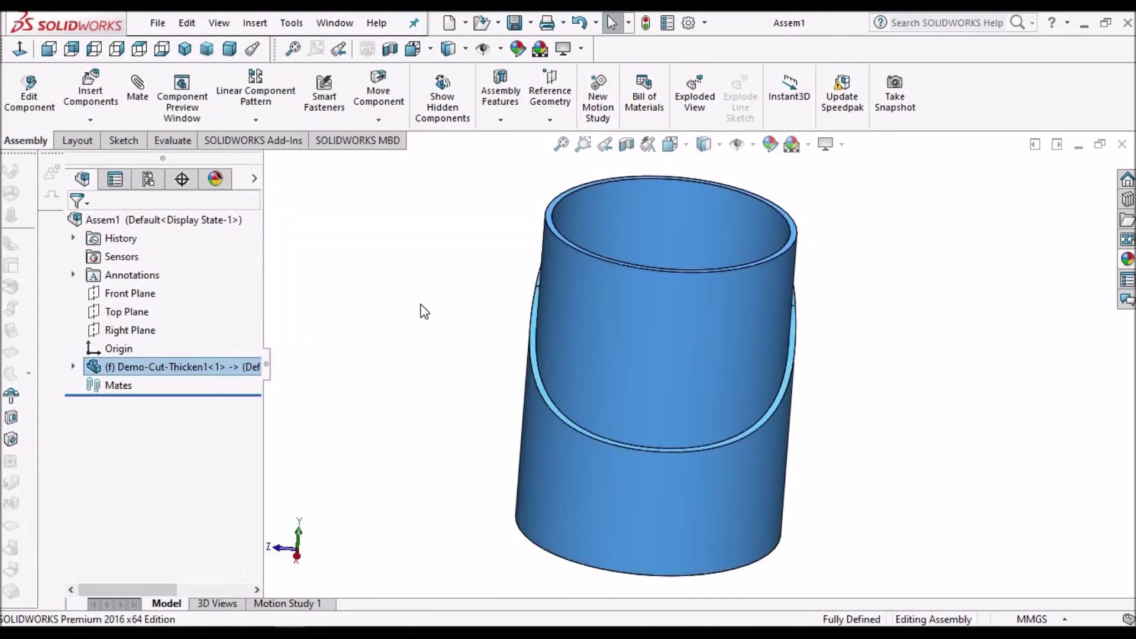
scroll(674, 325, up, 3)
middle_drag(760, 343, 426, 407)
click(73, 367)
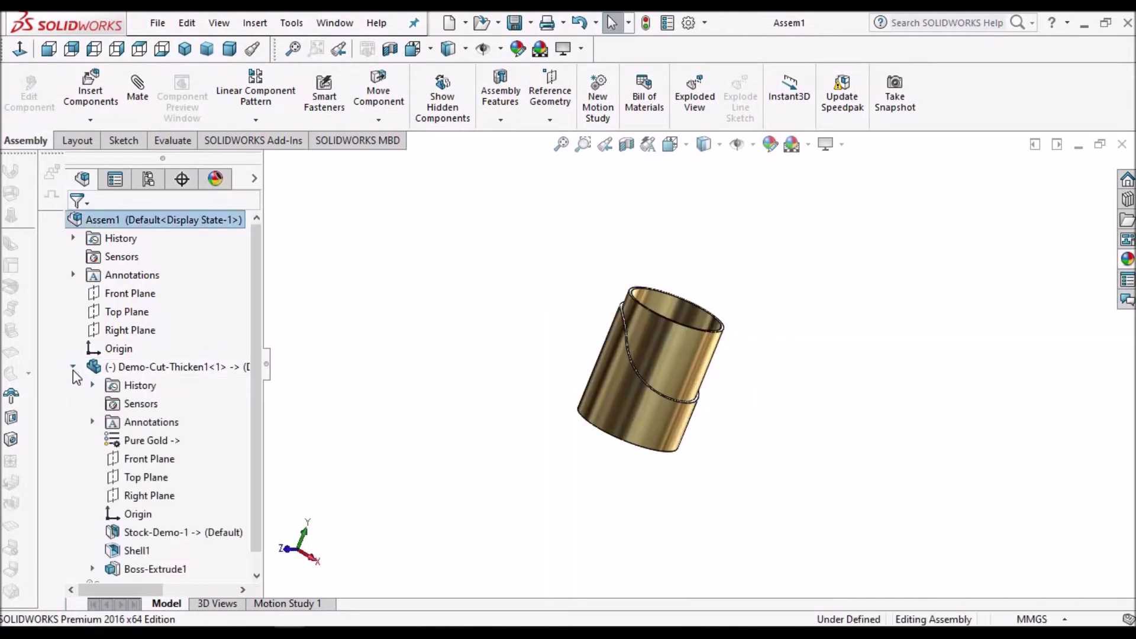
click(133, 293)
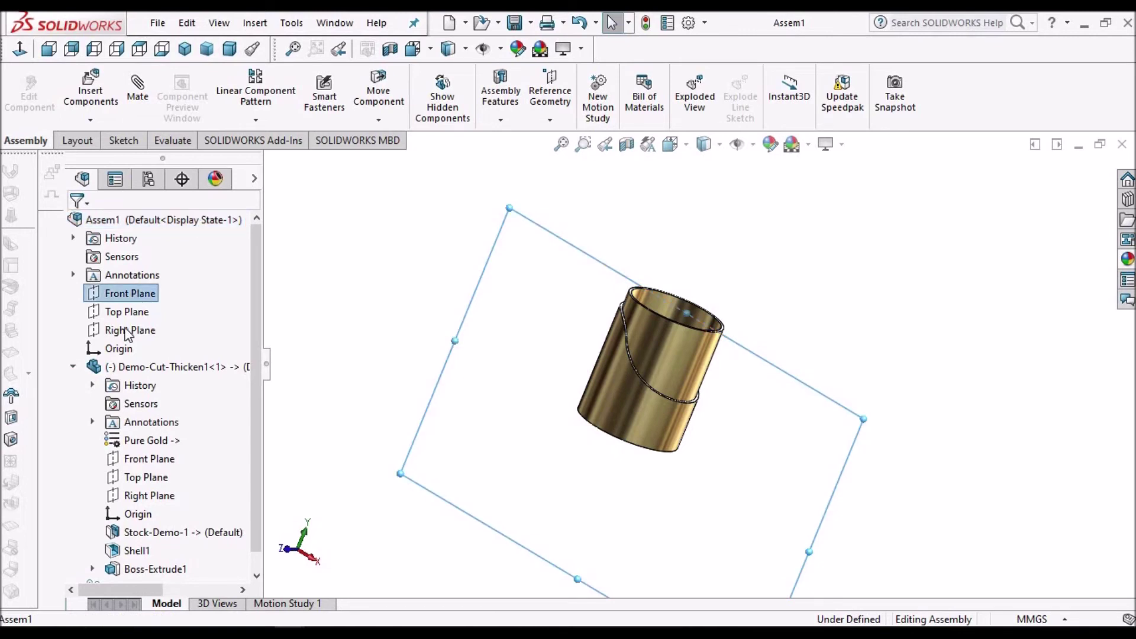
ctrl+click(148, 459)
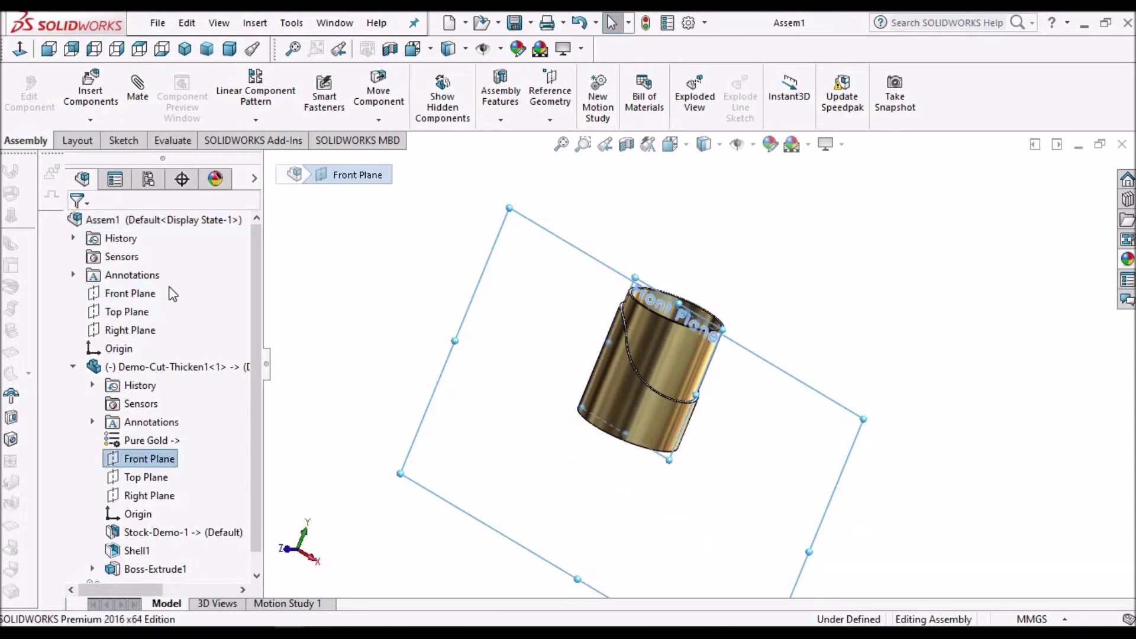
click(137, 88)
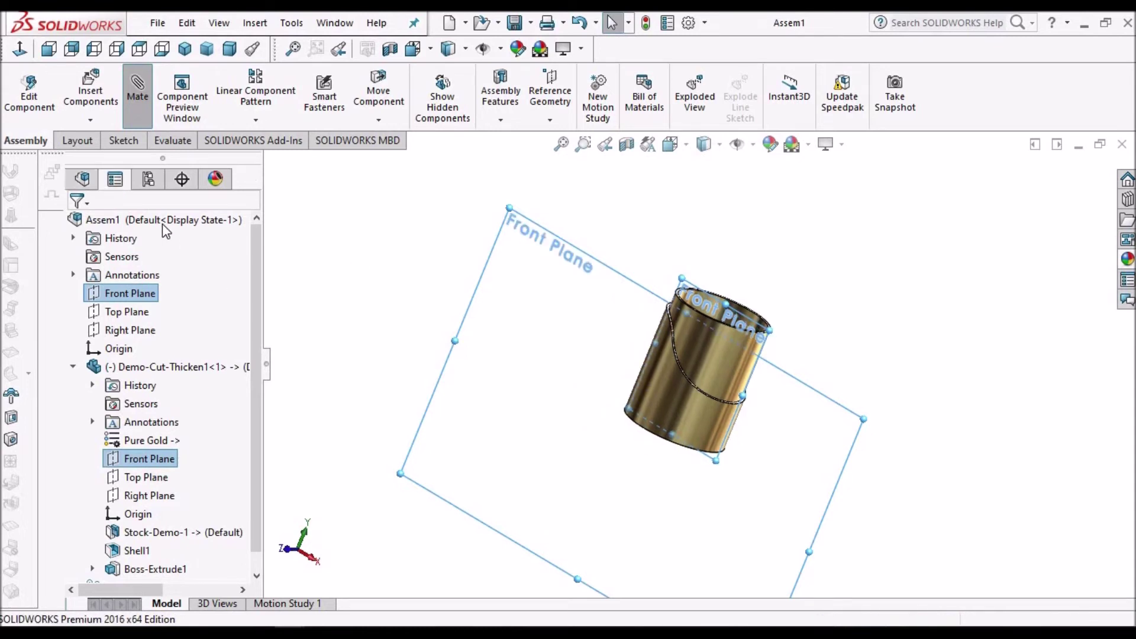
Add coincident mates for the Front, Top and Right Plane pairs, then switch to dimetric view
click(76, 231)
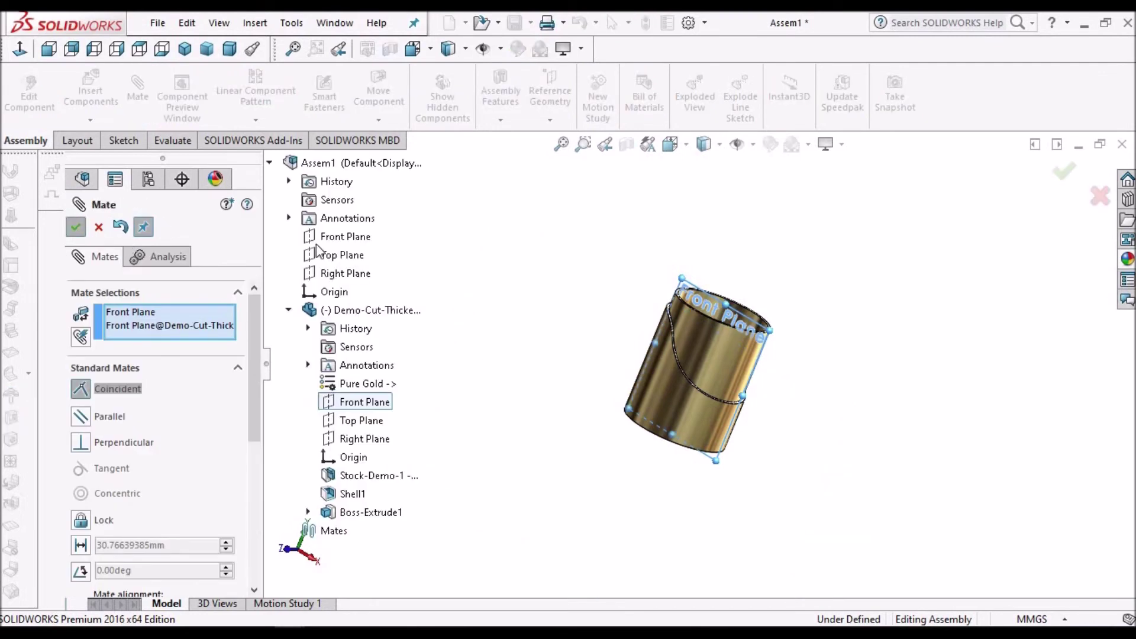
click(349, 259)
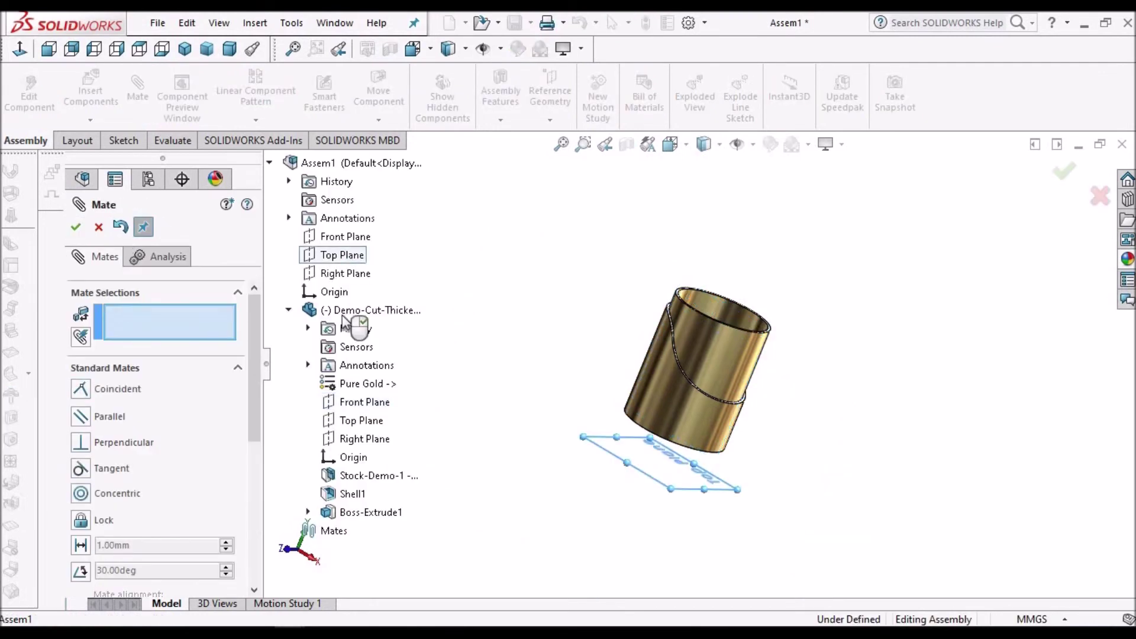
click(362, 421)
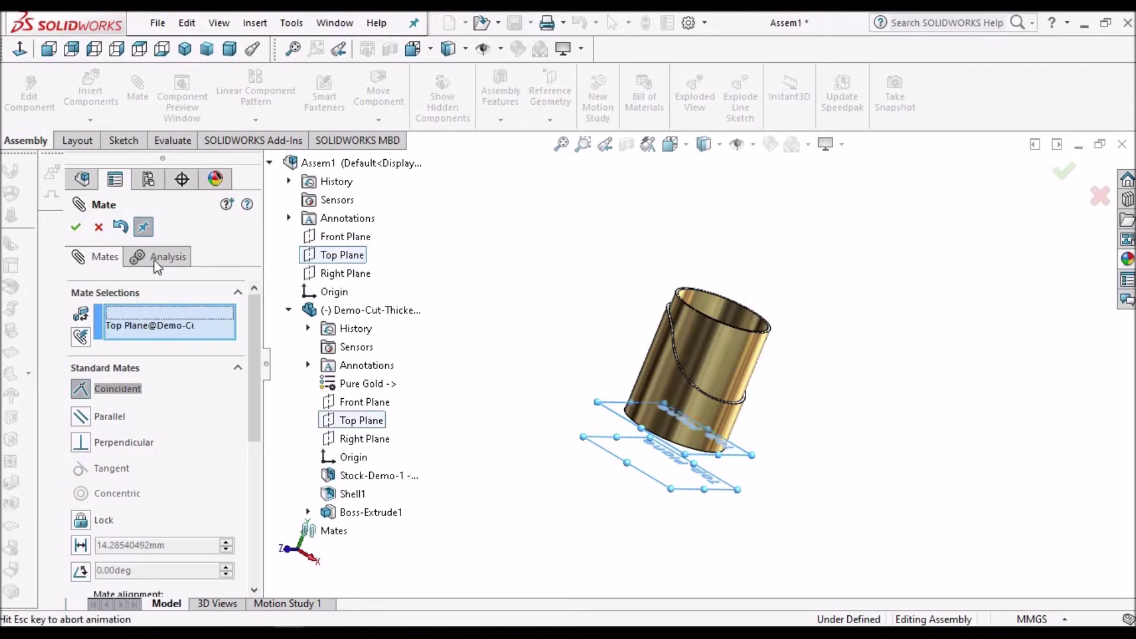
click(76, 228)
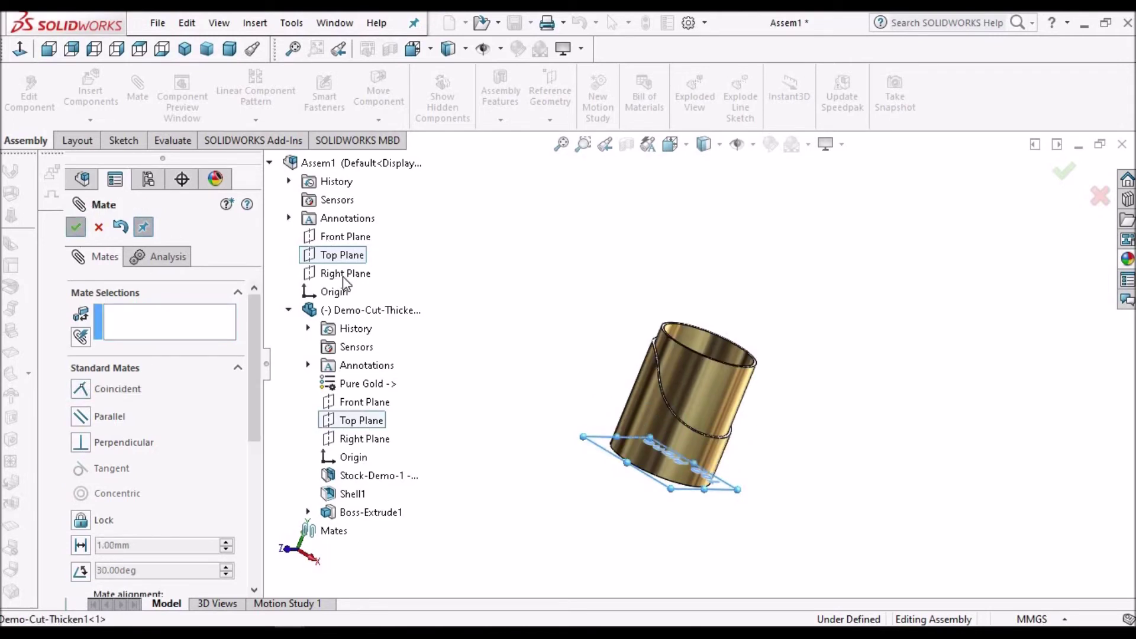
click(345, 275)
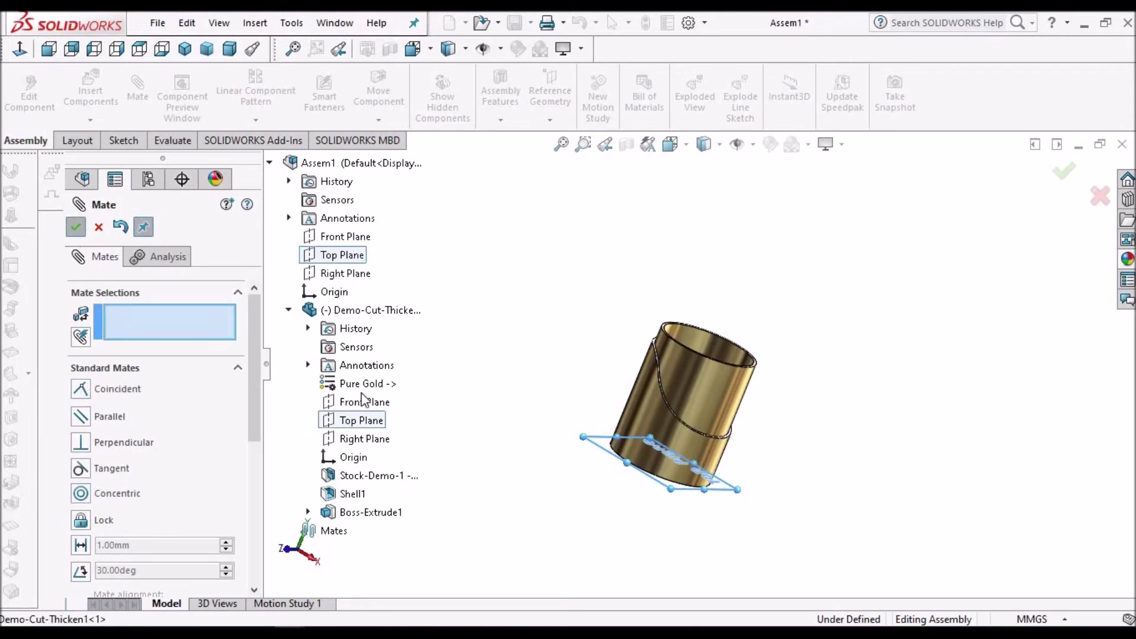
click(363, 440)
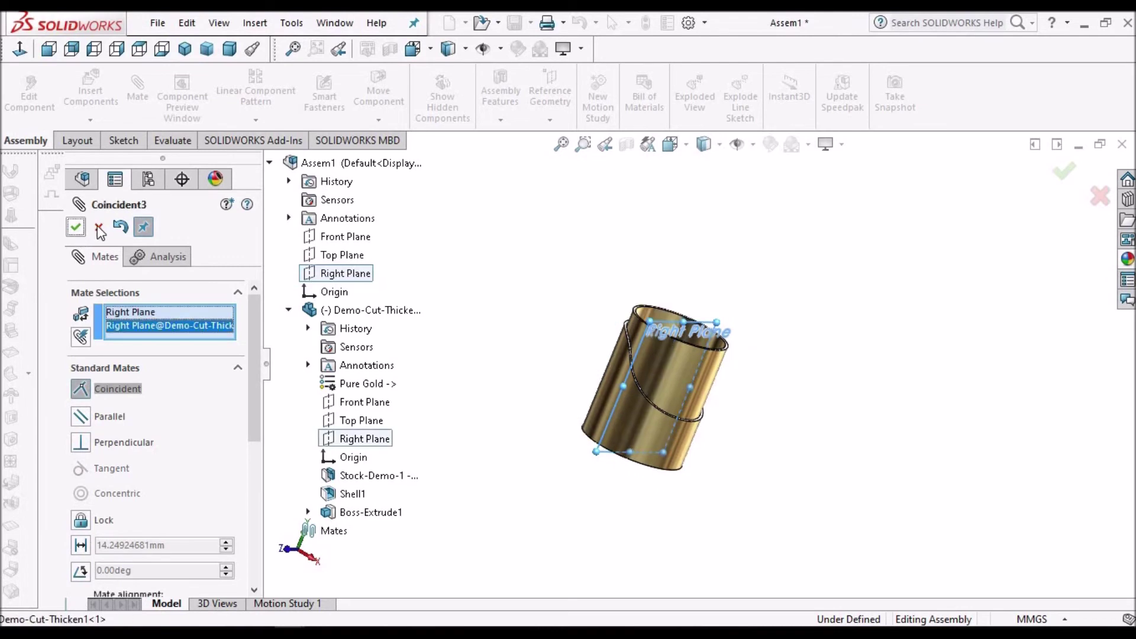
click(98, 228)
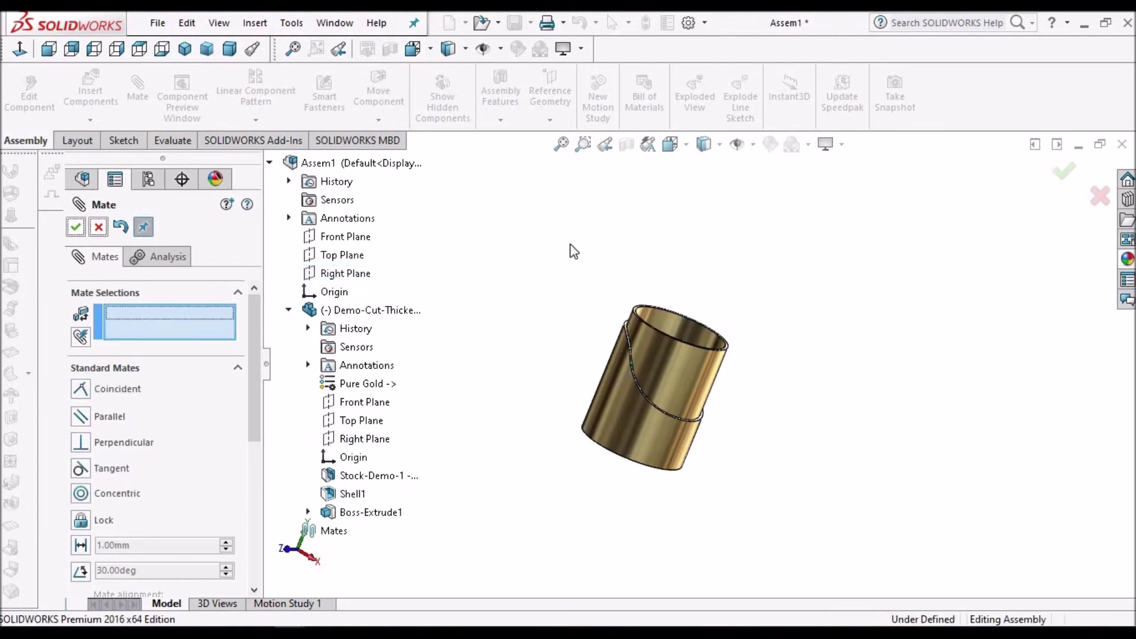
key(Escape)
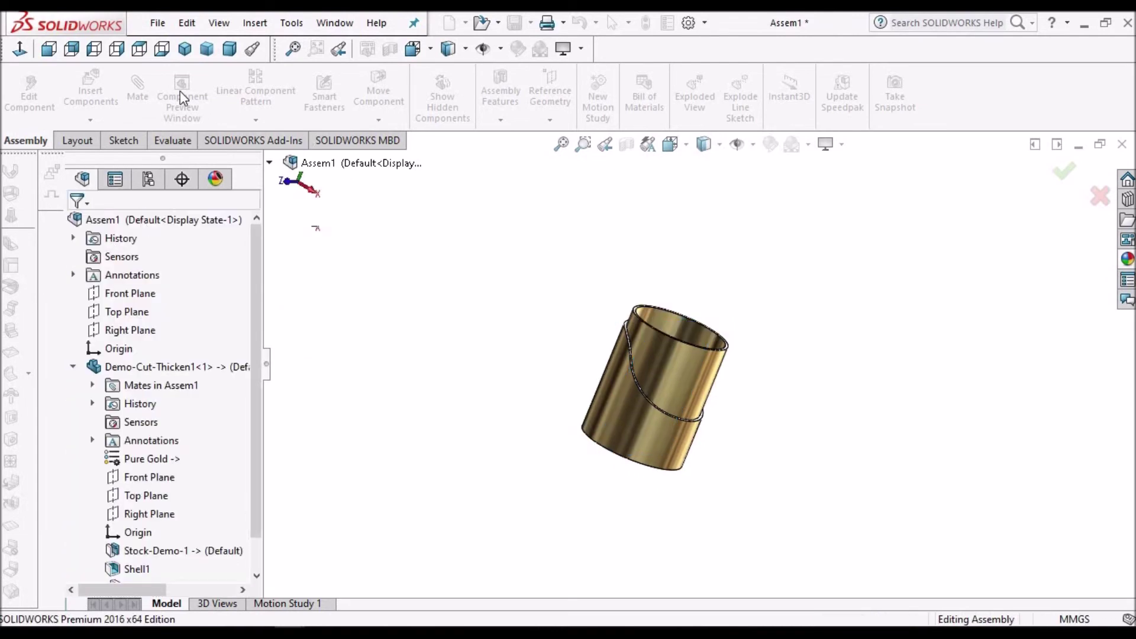
click(234, 51)
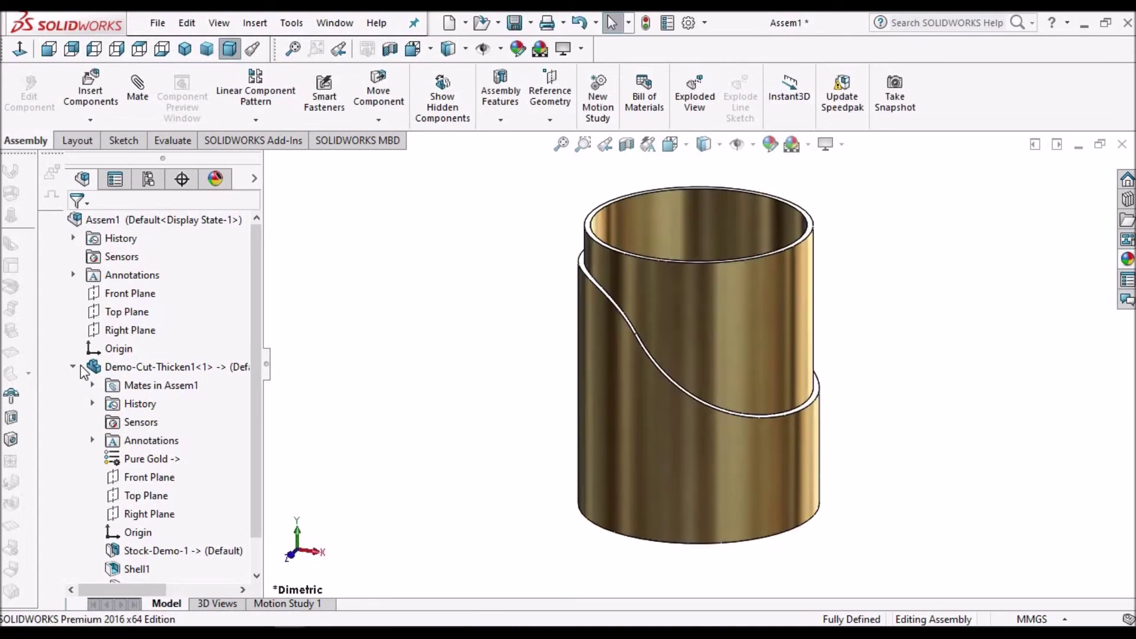
Insert Demo-Cut-Thicken11 as a second component, rotated 90 degrees
click(73, 370)
key(f)
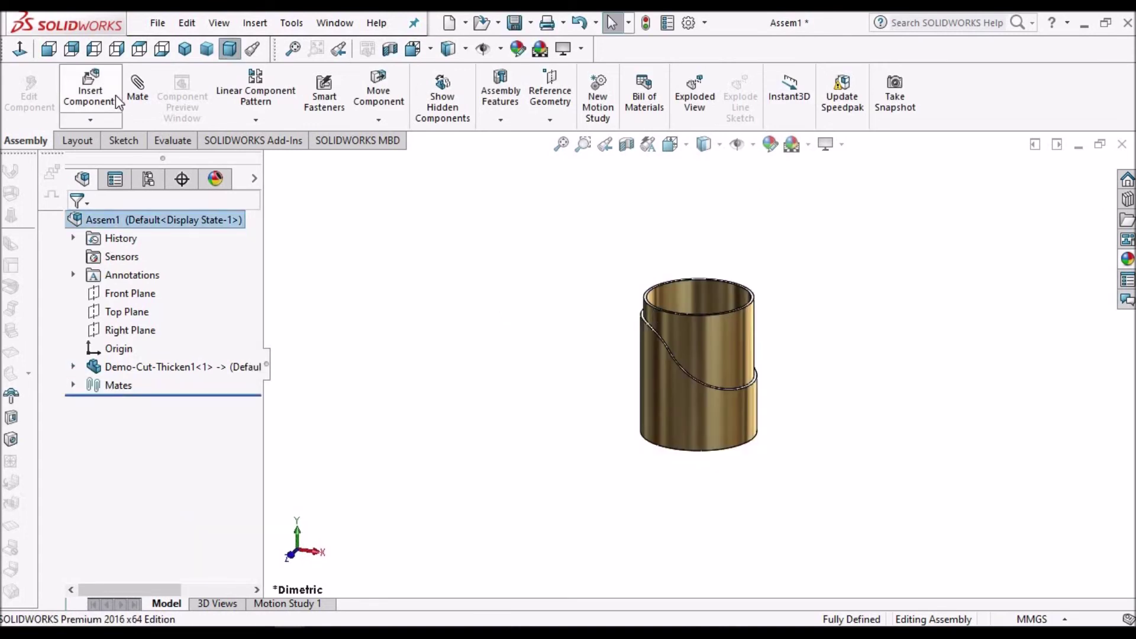
click(93, 95)
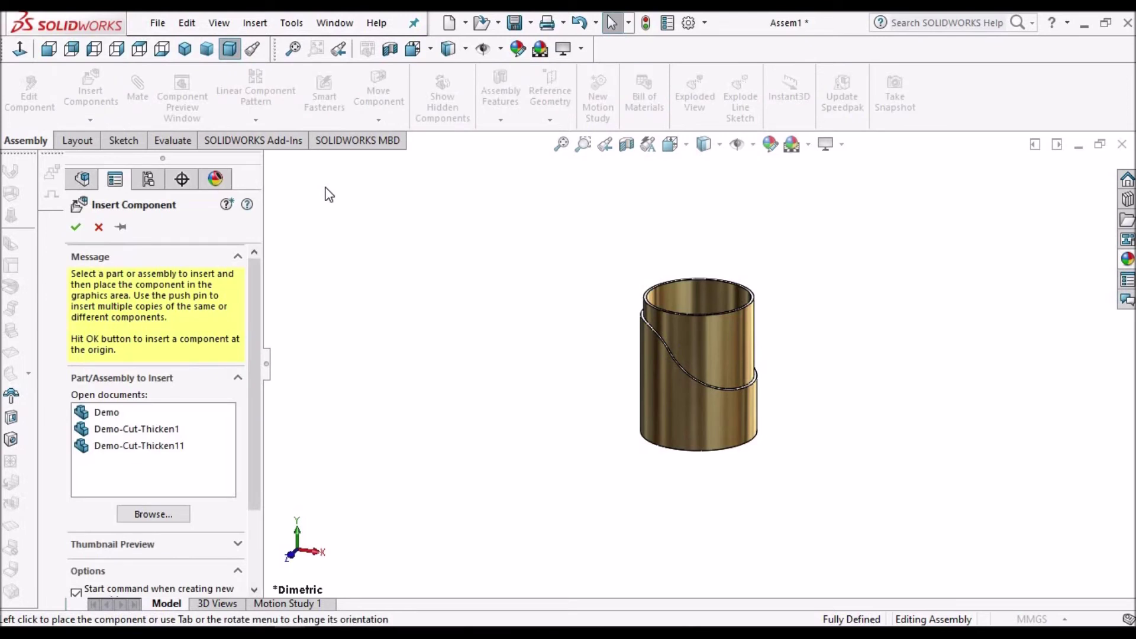
click(177, 450)
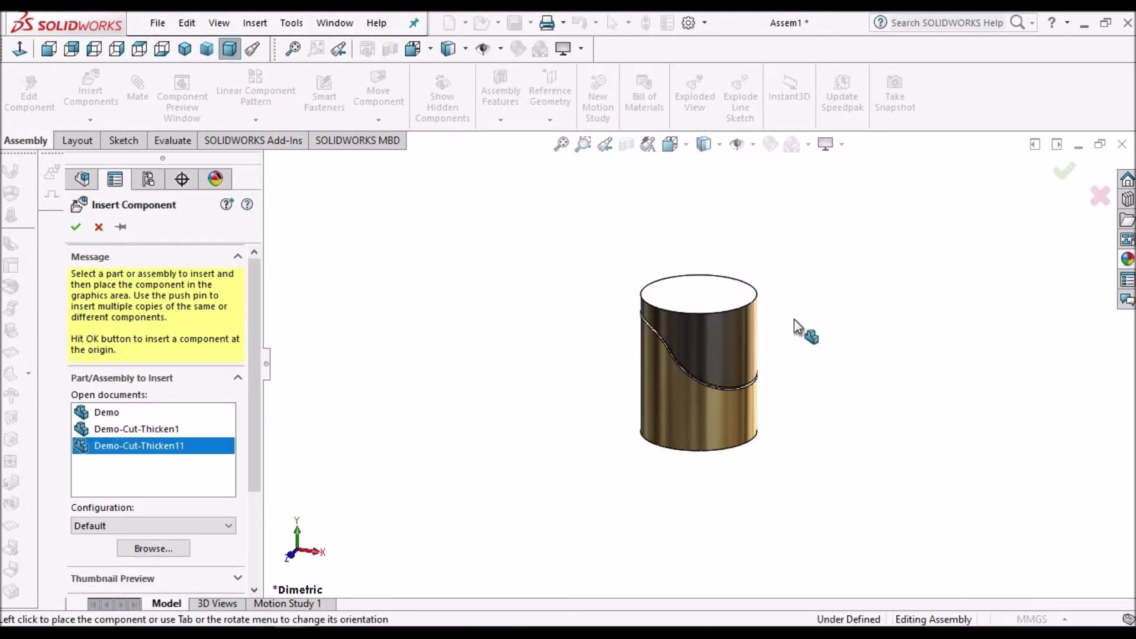
key(z)
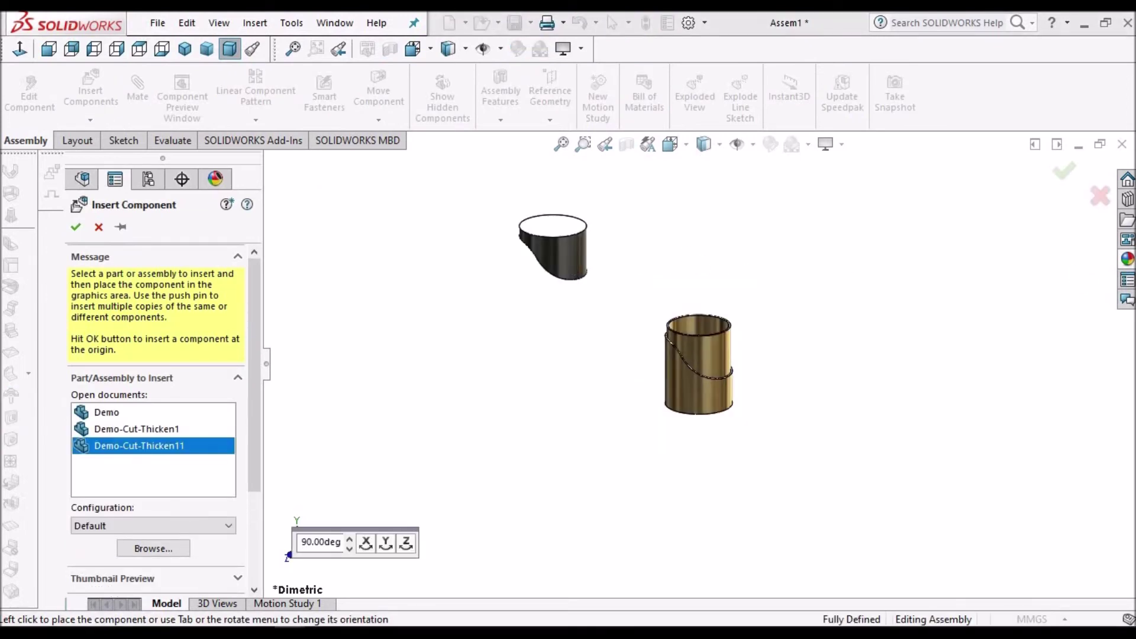
click(77, 228)
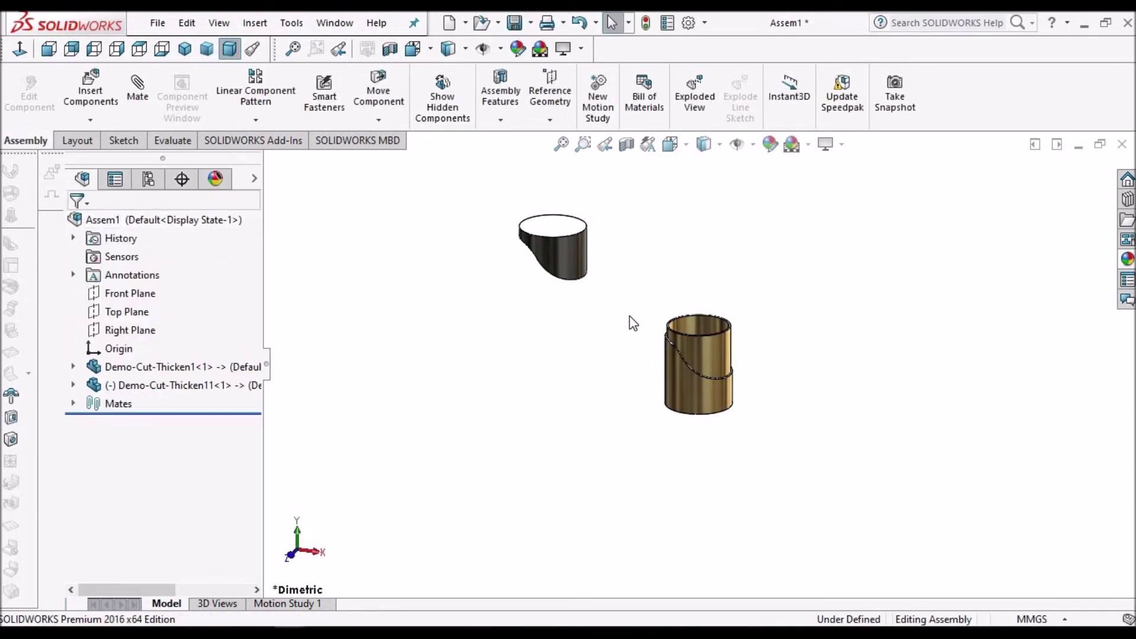
key(z)
Select the grey cap's inner face and start a new mate
scroll(654, 375, down, 5)
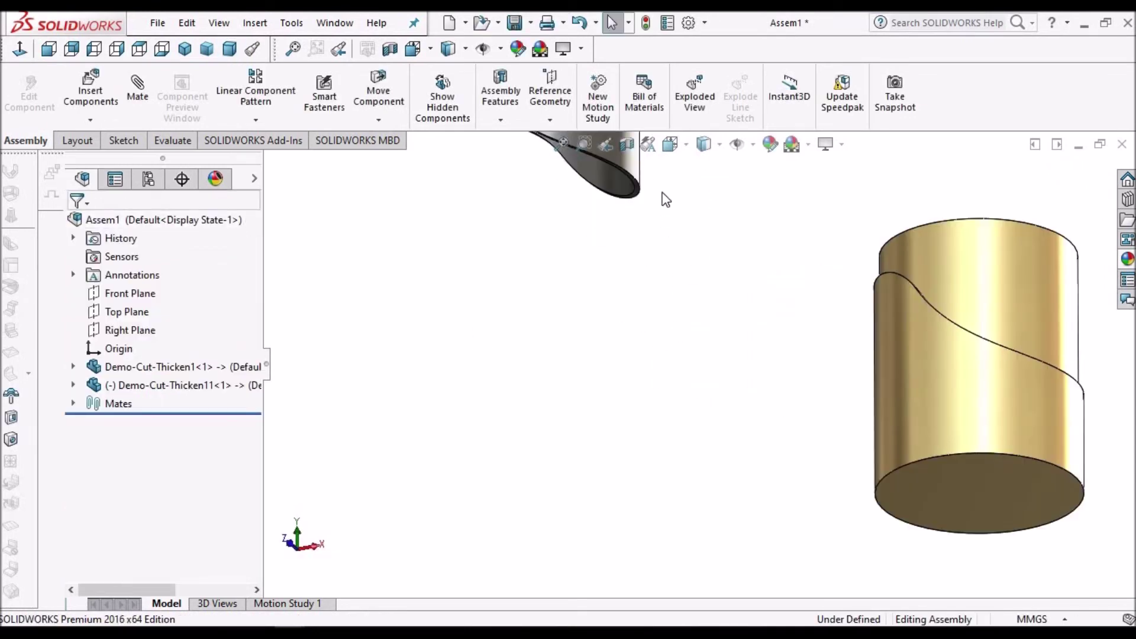
scroll(651, 207, up, 3)
middle_drag(633, 223, 590, 336)
click(591, 335)
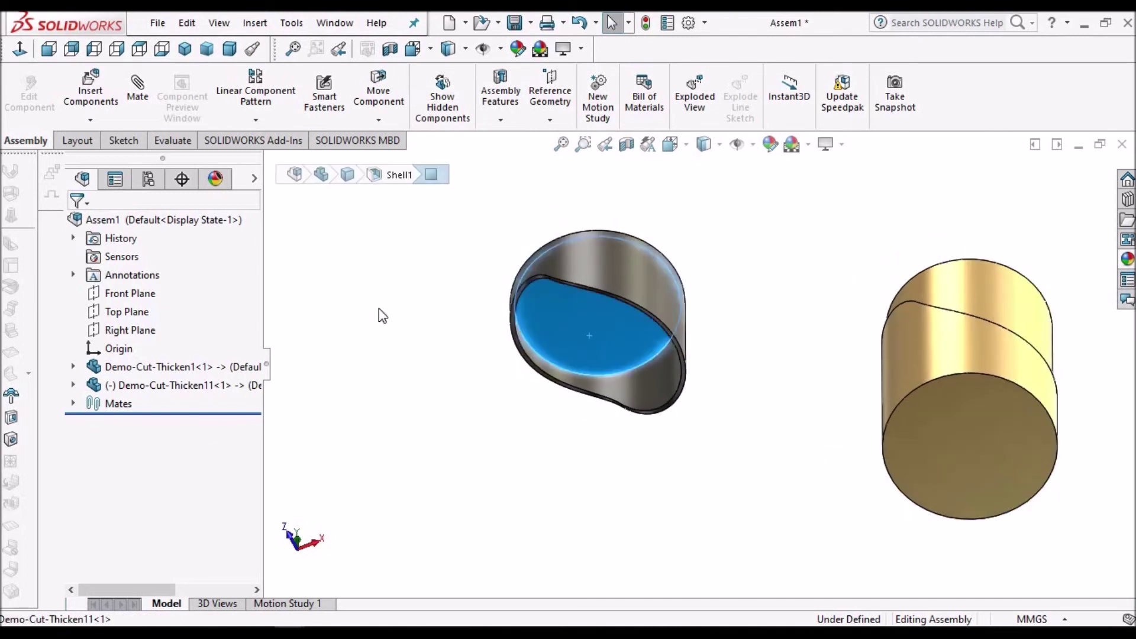
click(137, 92)
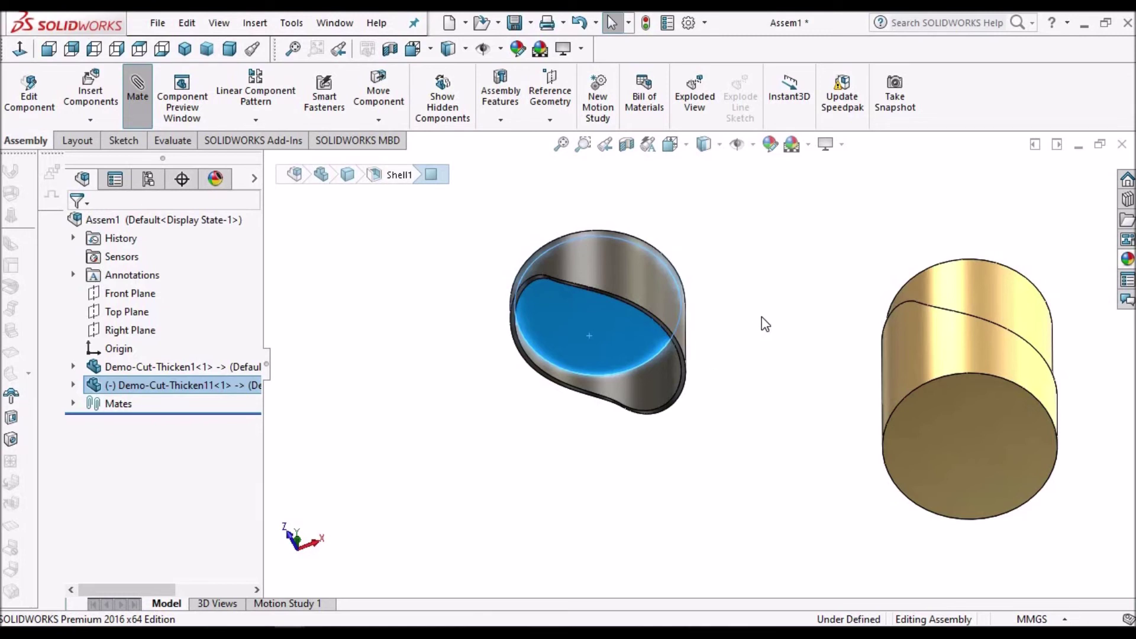
Mate the cap's face coincident with the gold base's rim
middle_drag(774, 310, 733, 414)
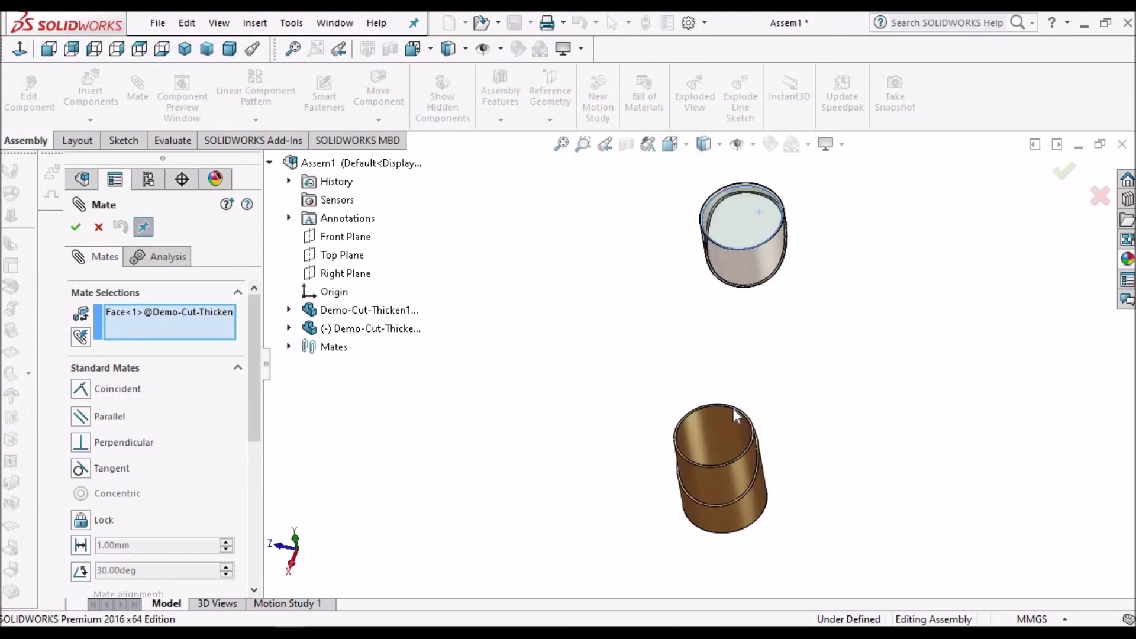
scroll(740, 403, down, 6)
scroll(740, 403, down, 3)
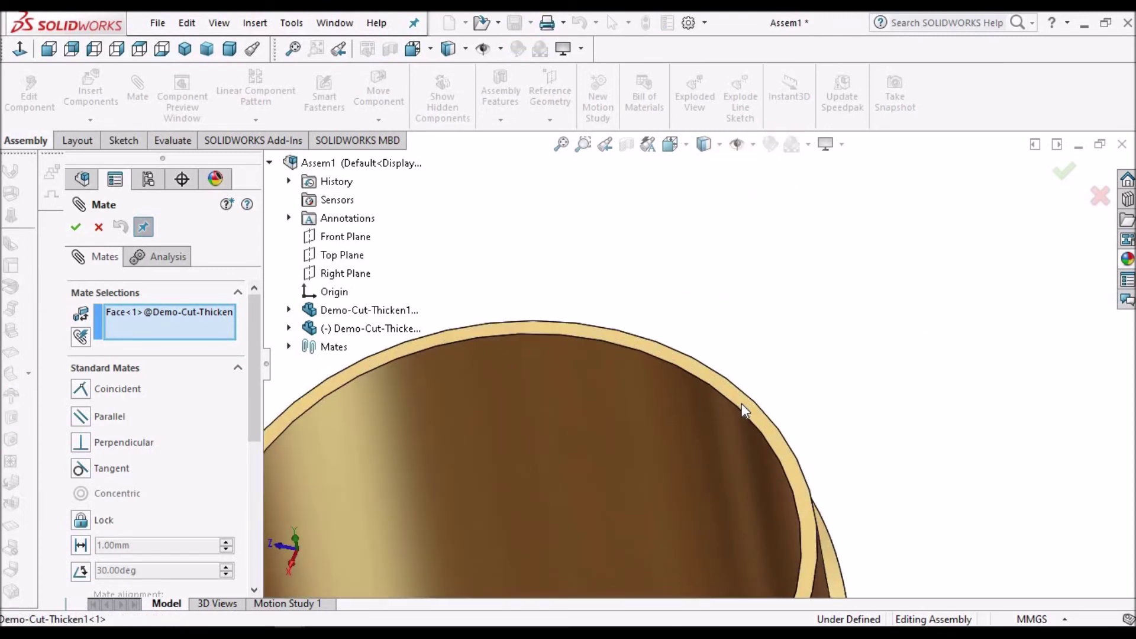
click(741, 403)
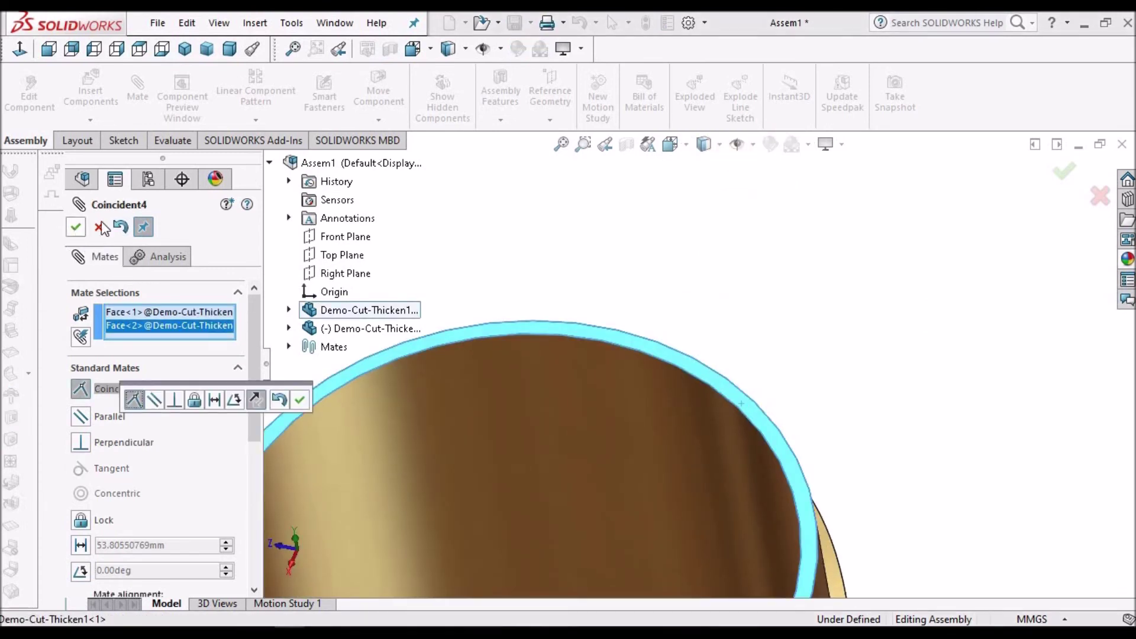
key(Return)
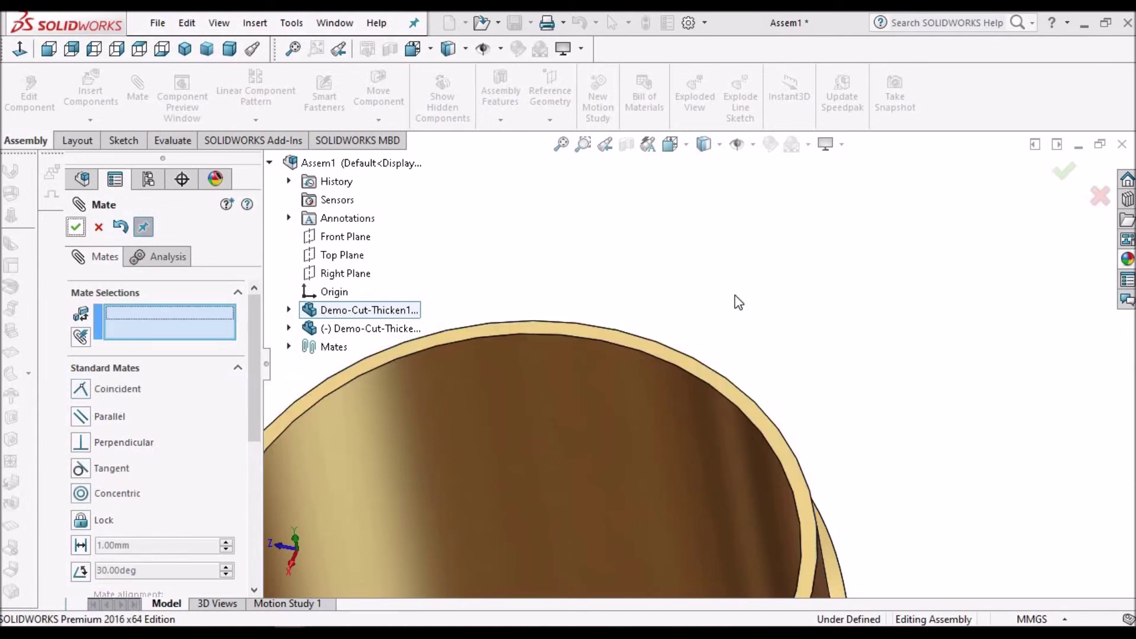
Make the cap and base faces concentric, then view the assembly from the front
scroll(737, 301, up, 8)
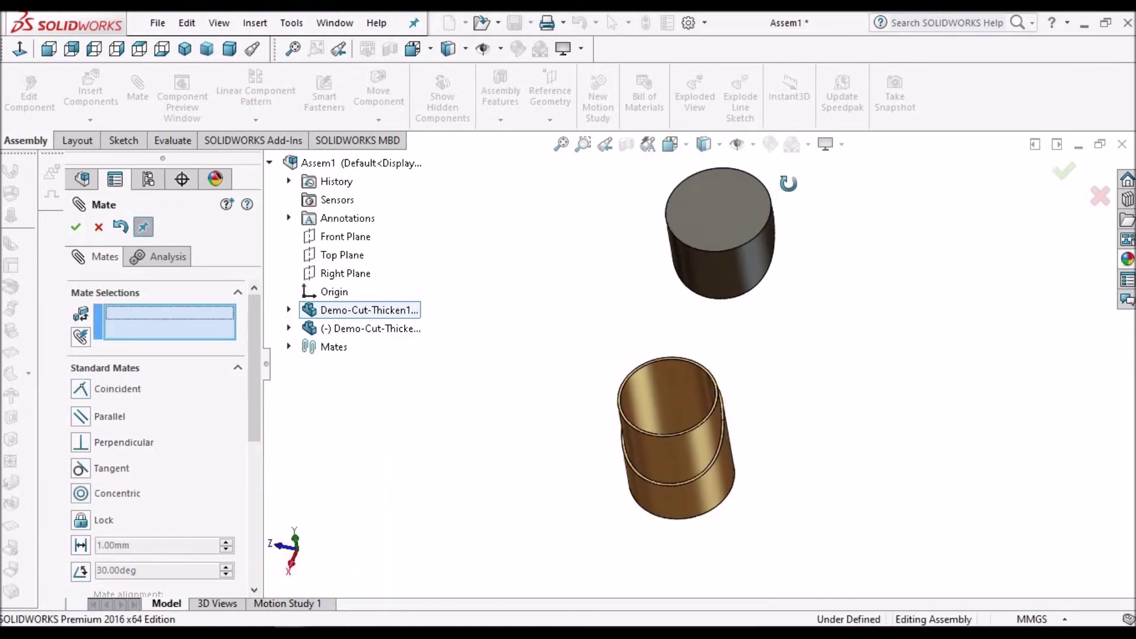
middle_drag(743, 268, 648, 320)
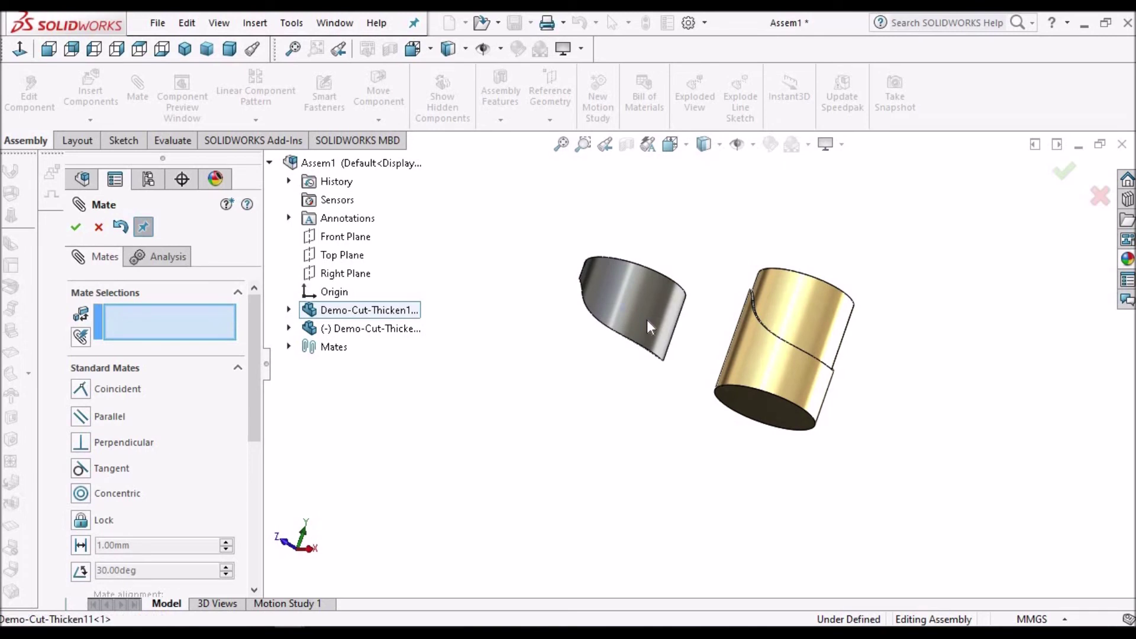
click(647, 319)
click(772, 375)
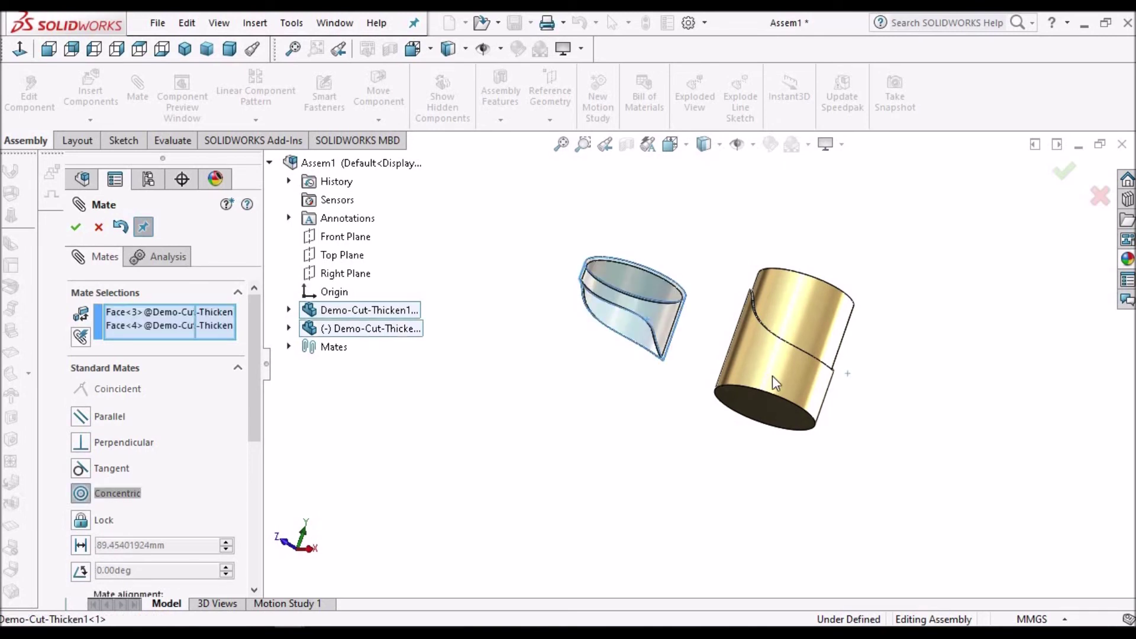
click(75, 227)
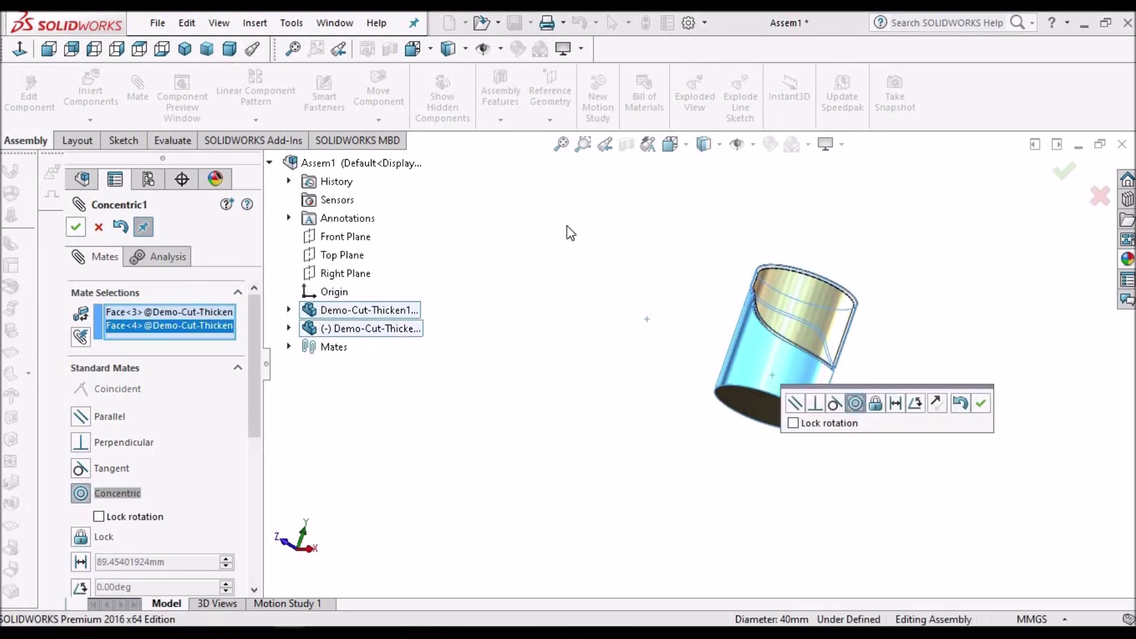
click(49, 49)
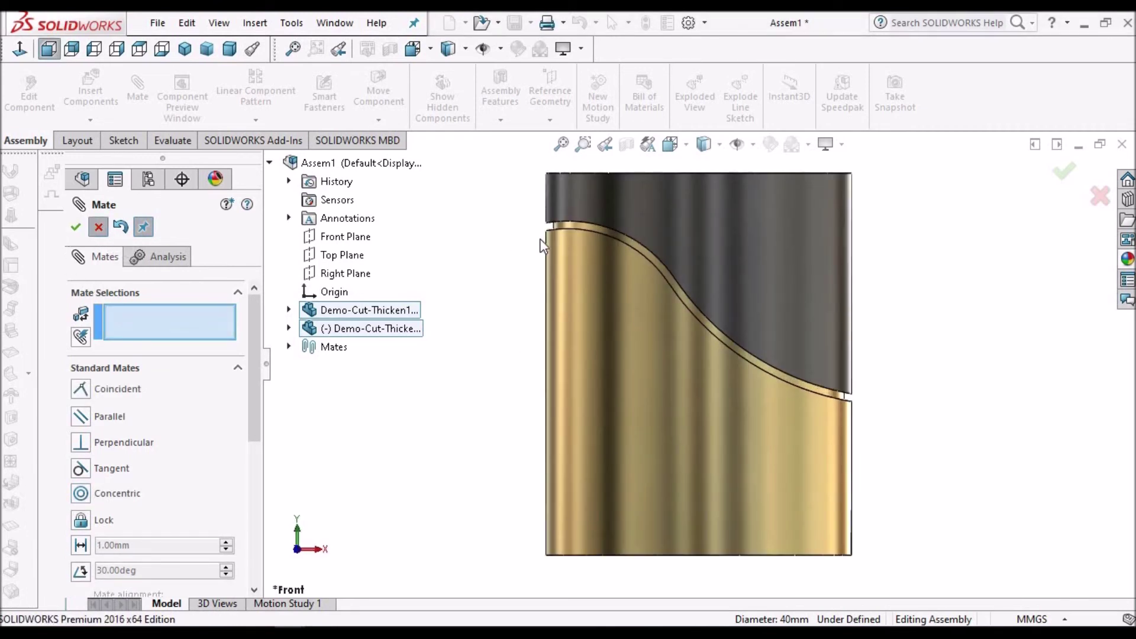
Mate the Front Planes of Demo-Cut-Thicken1 and Demo-Cut-Thicken11 coincident
key(Escape)
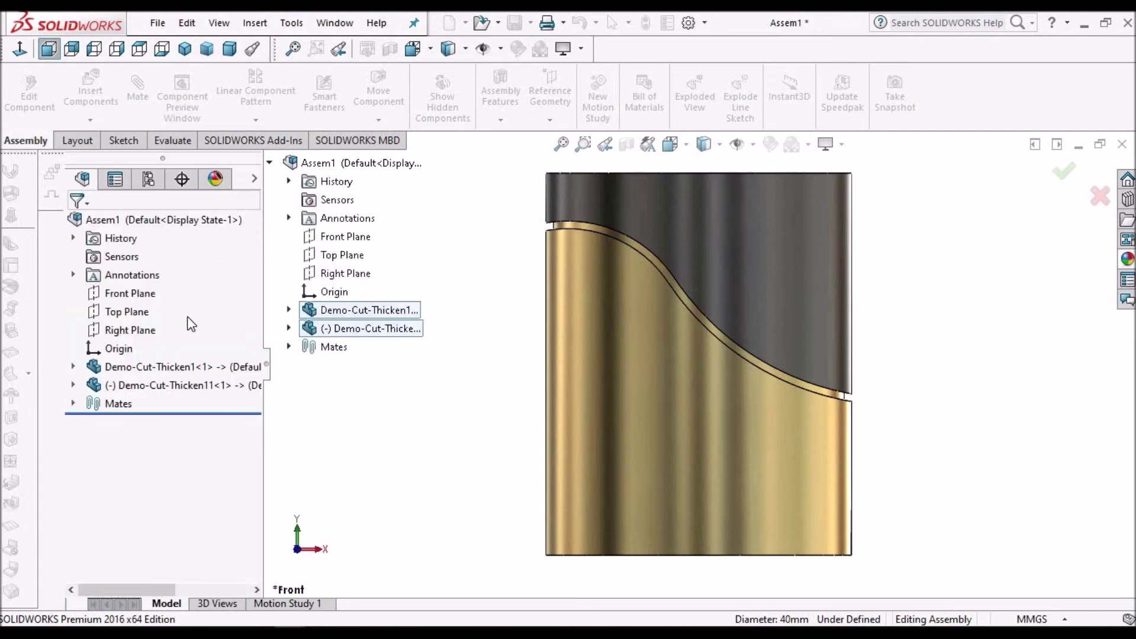
click(74, 385)
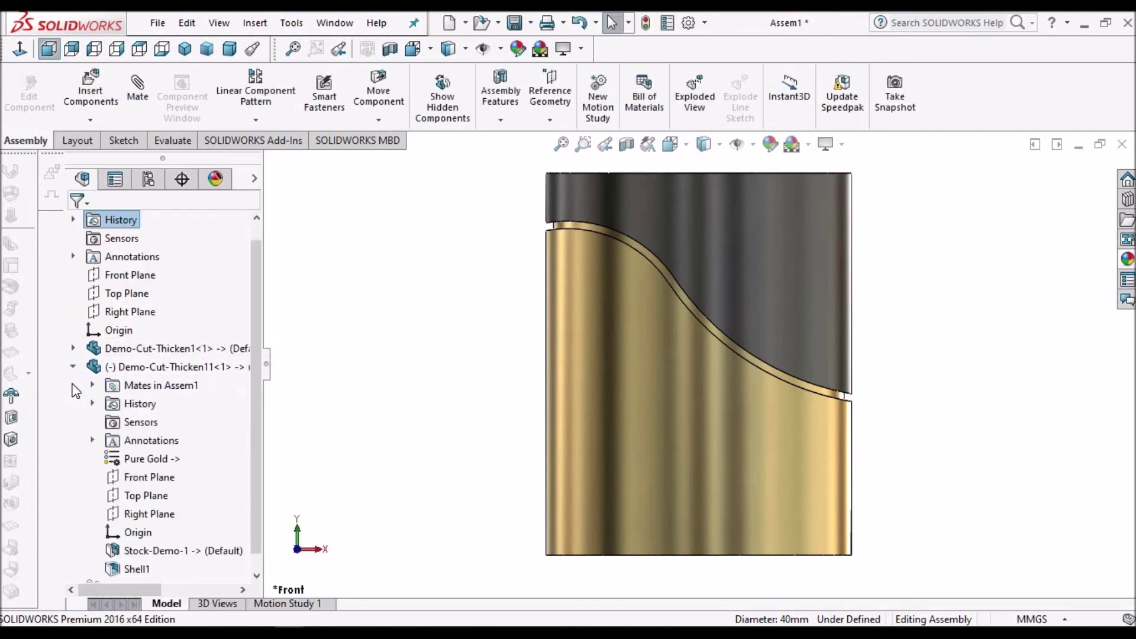
click(73, 349)
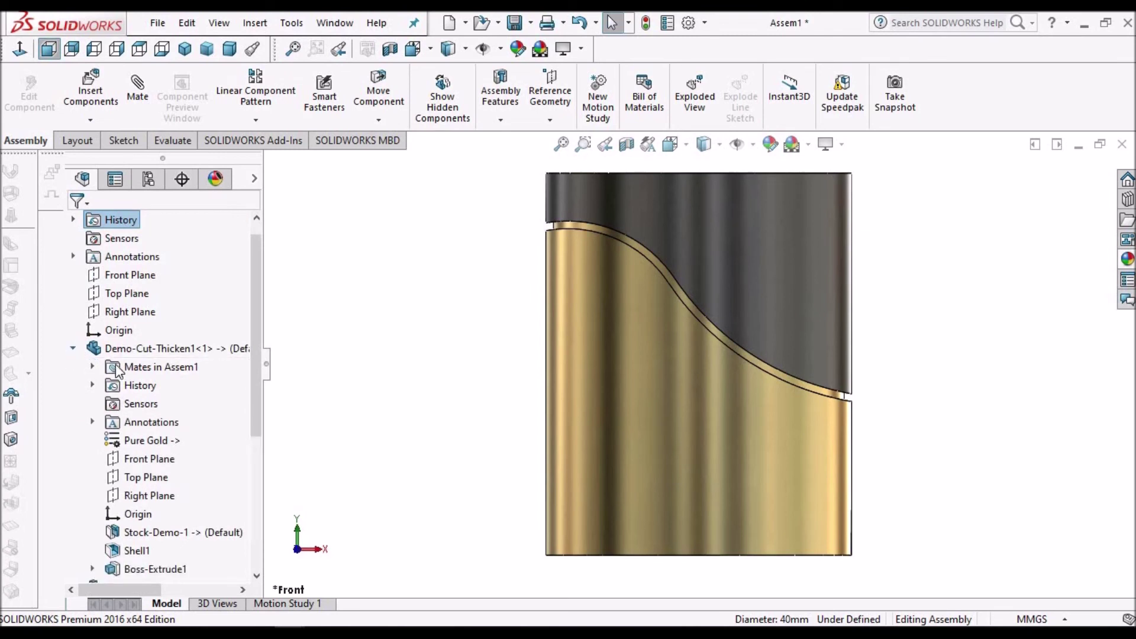
click(142, 459)
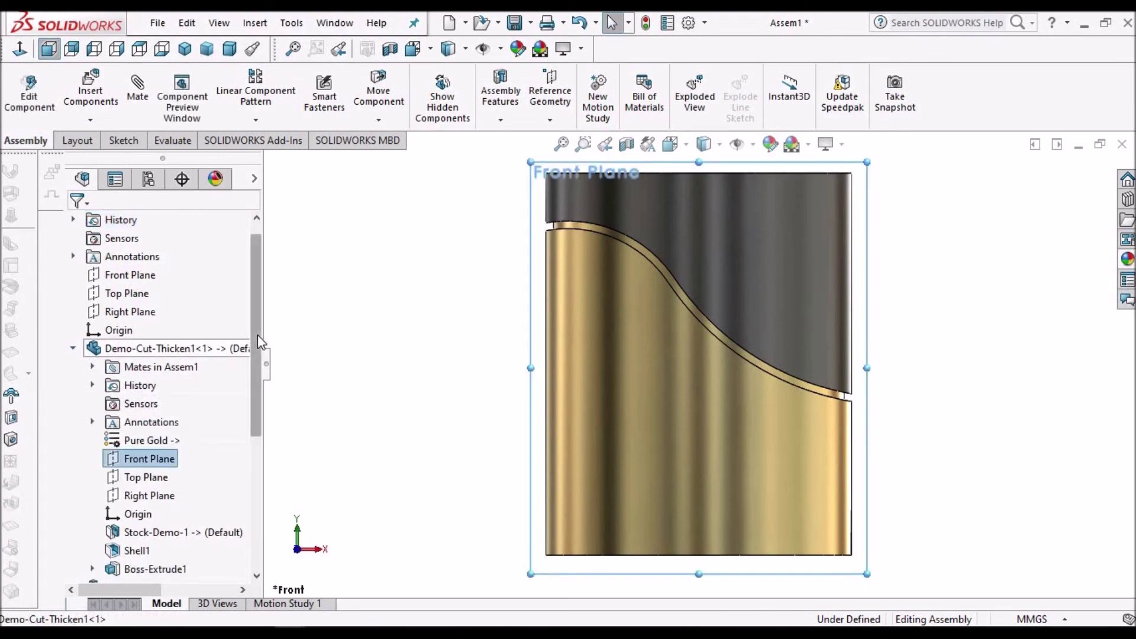
scroll(142, 368, down, 4)
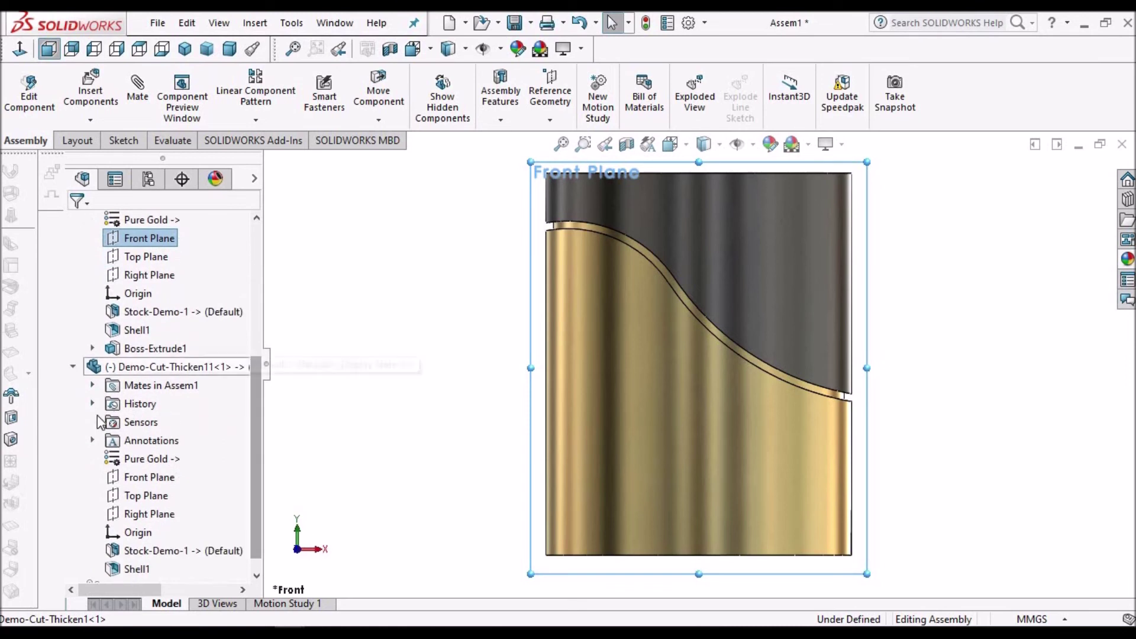
ctrl+click(137, 478)
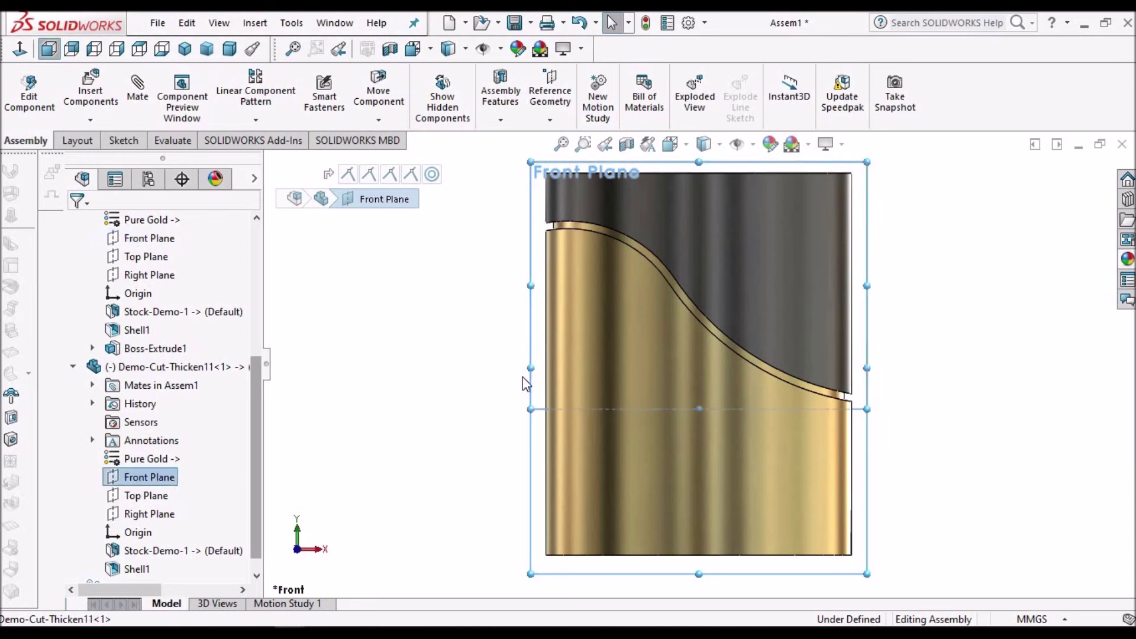
click(137, 89)
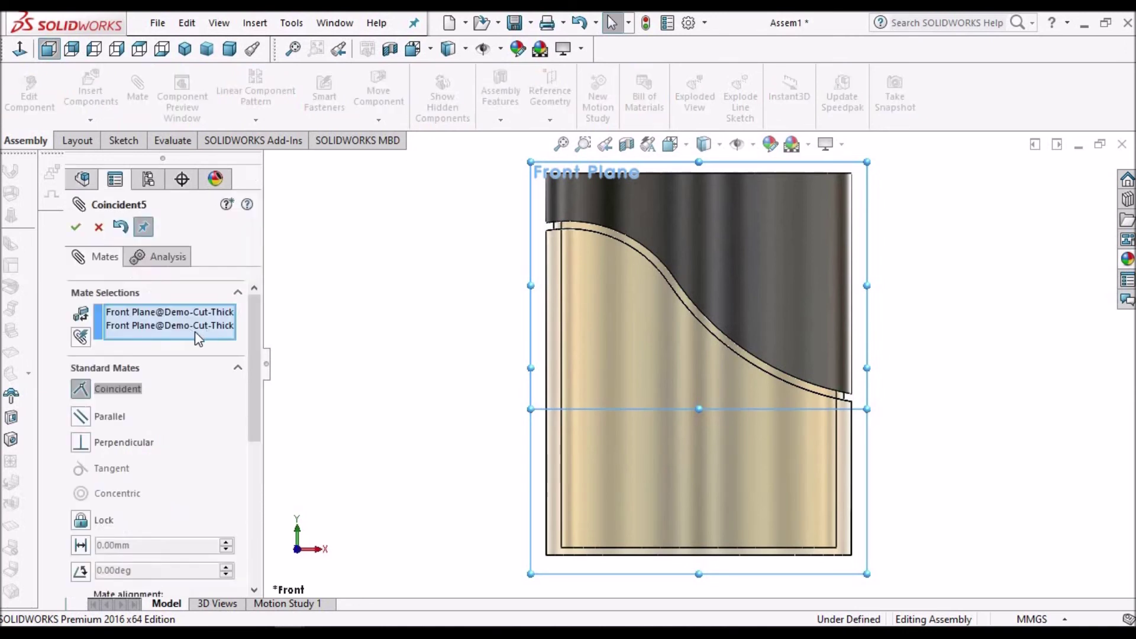
key(Return)
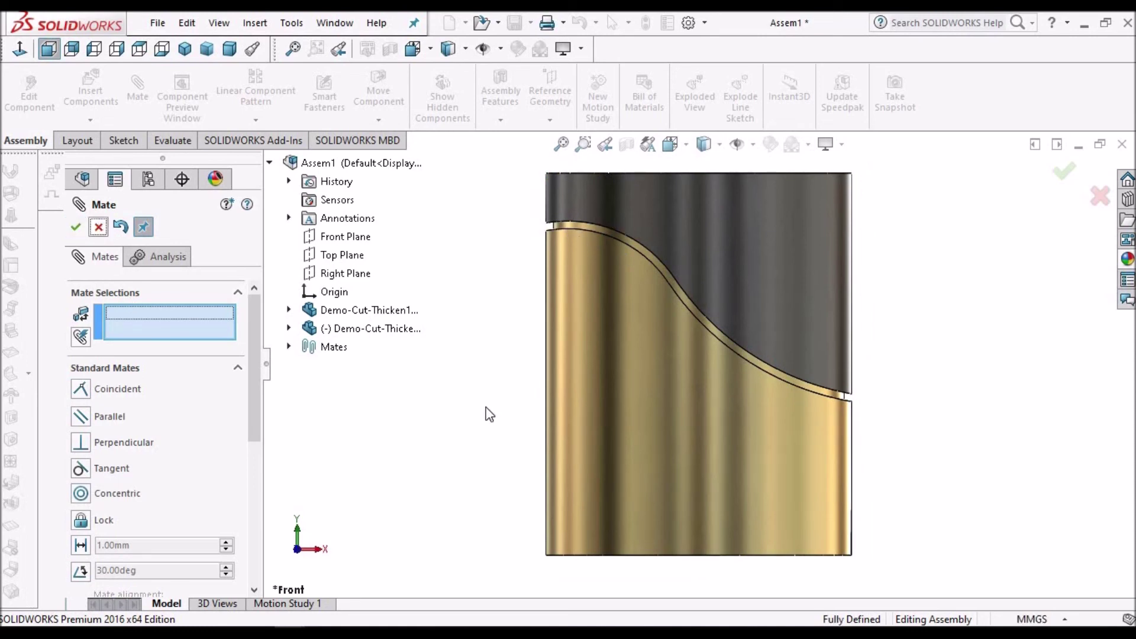
Finish mating, then zoom out and back in on the curved cap-to-base seam
key(Escape)
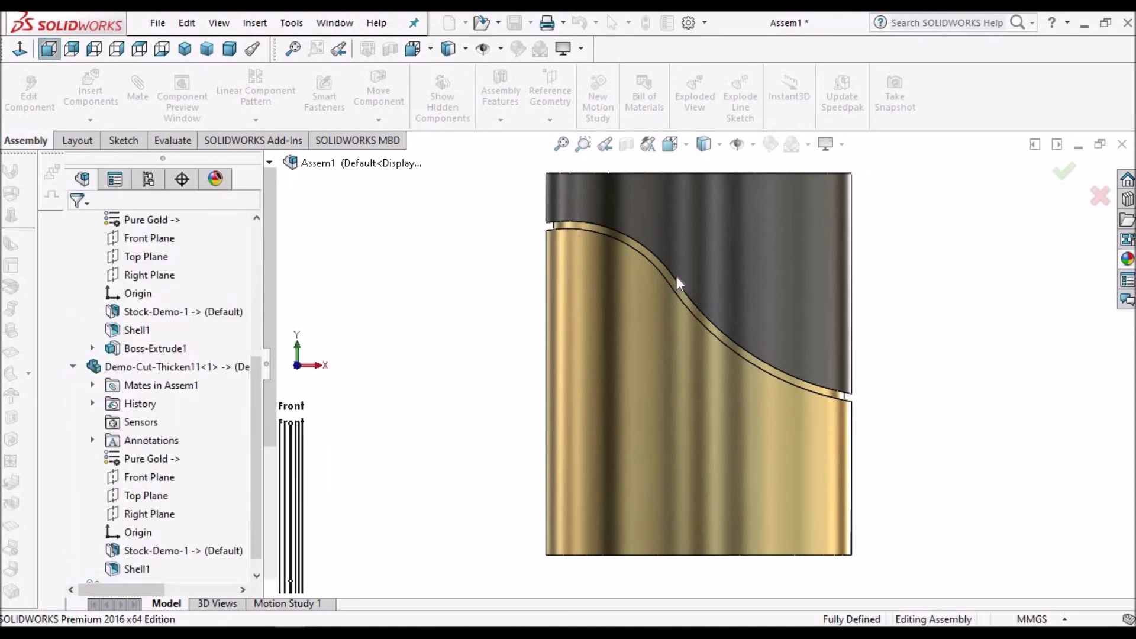
scroll(686, 311, down, 5)
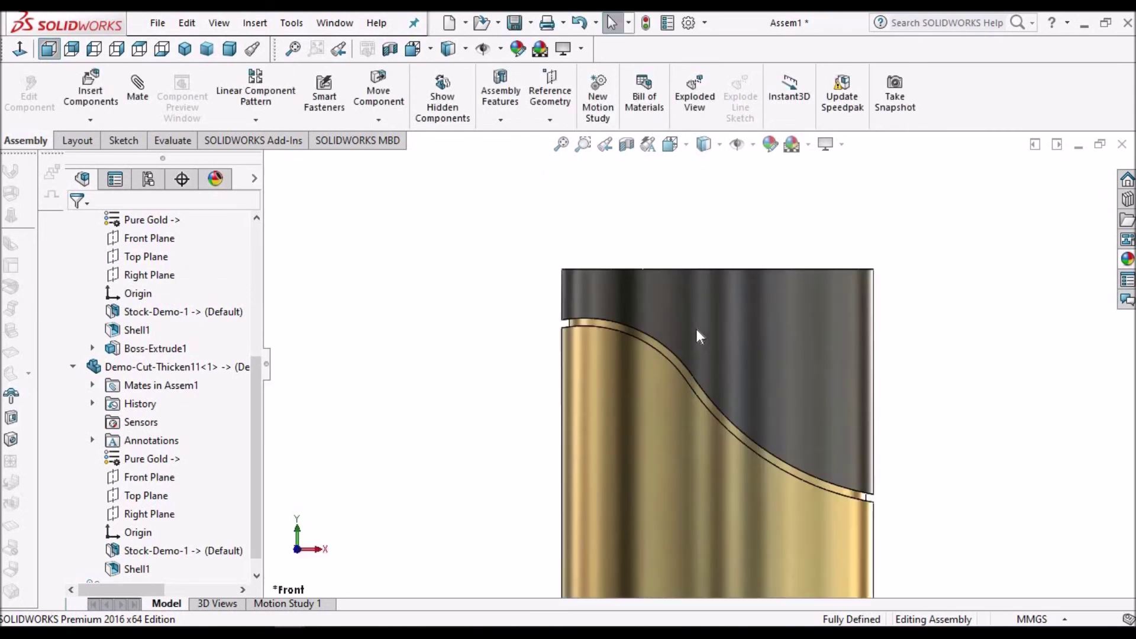
scroll(679, 342, down, 4)
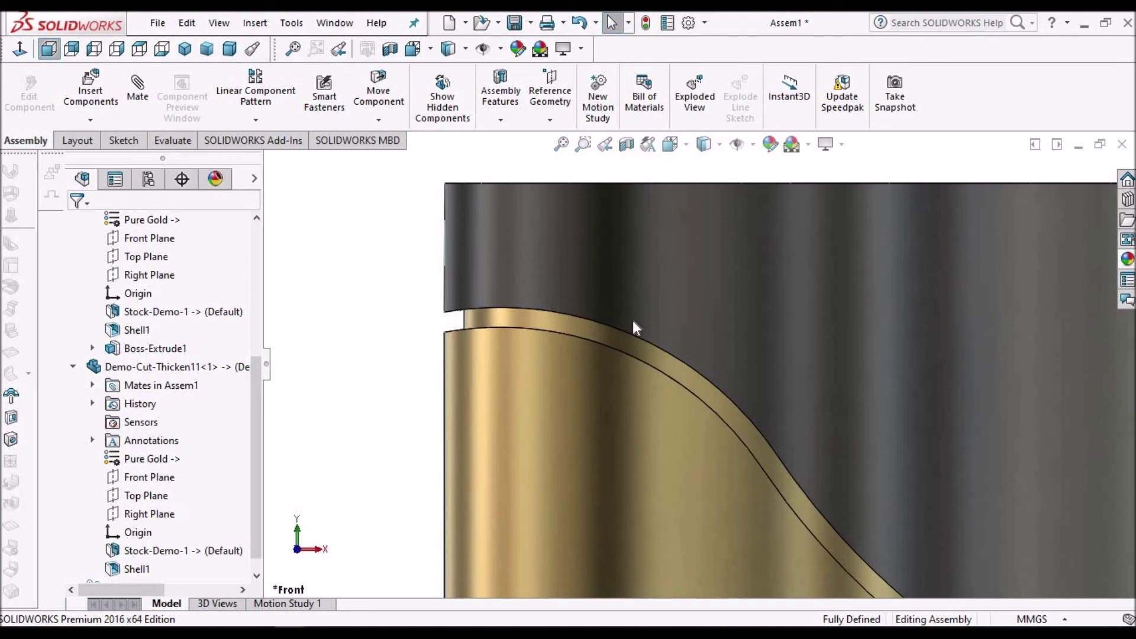
scroll(591, 346, up, 2)
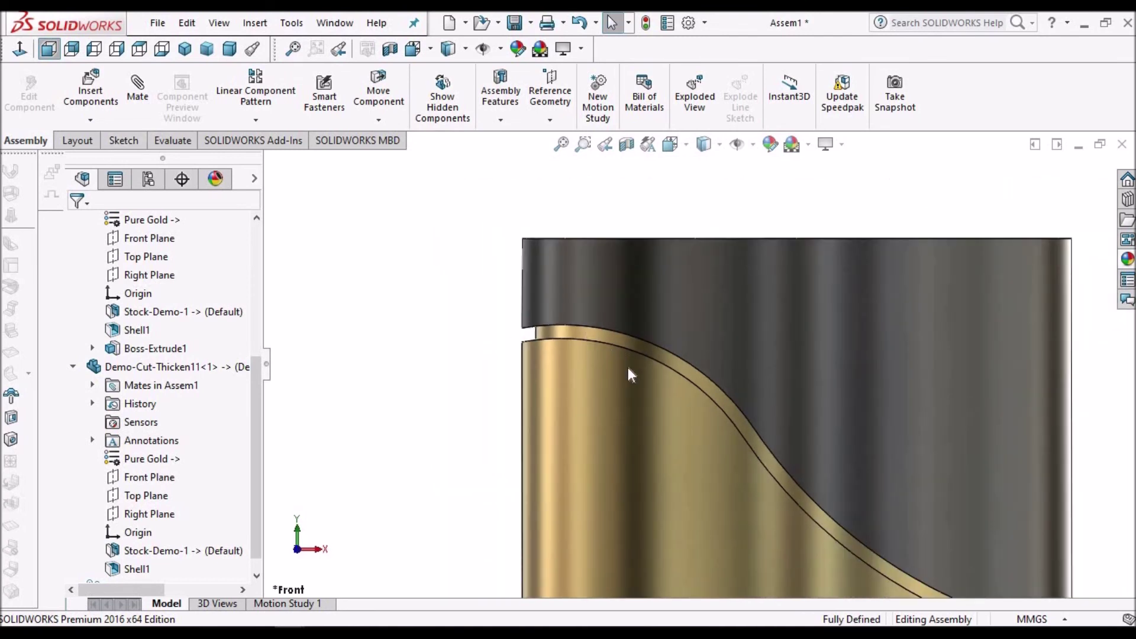
scroll(852, 414, up, 3)
scroll(834, 353, up, 1)
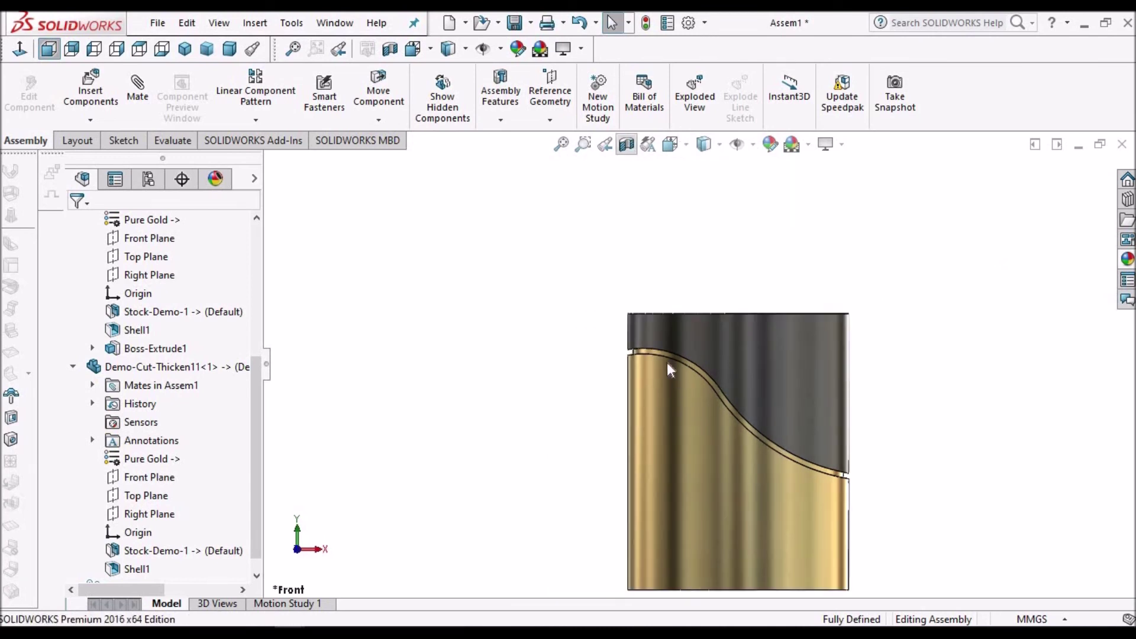
Tilt the model into 3D and apply a section cut through the assembly
middle_drag(721, 319, 740, 258)
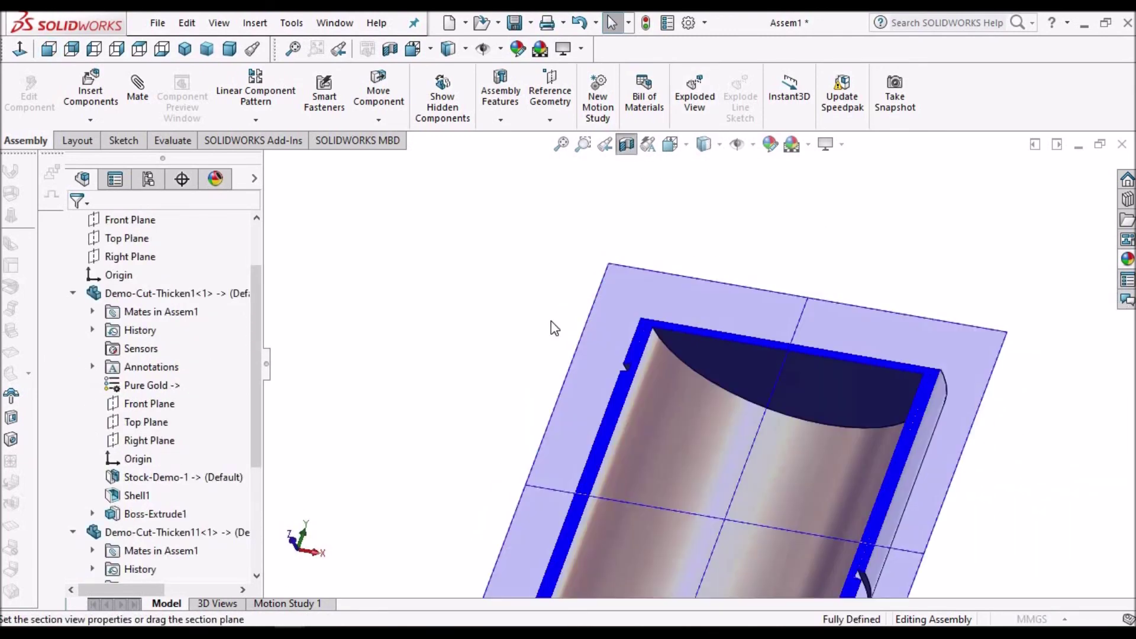
click(75, 229)
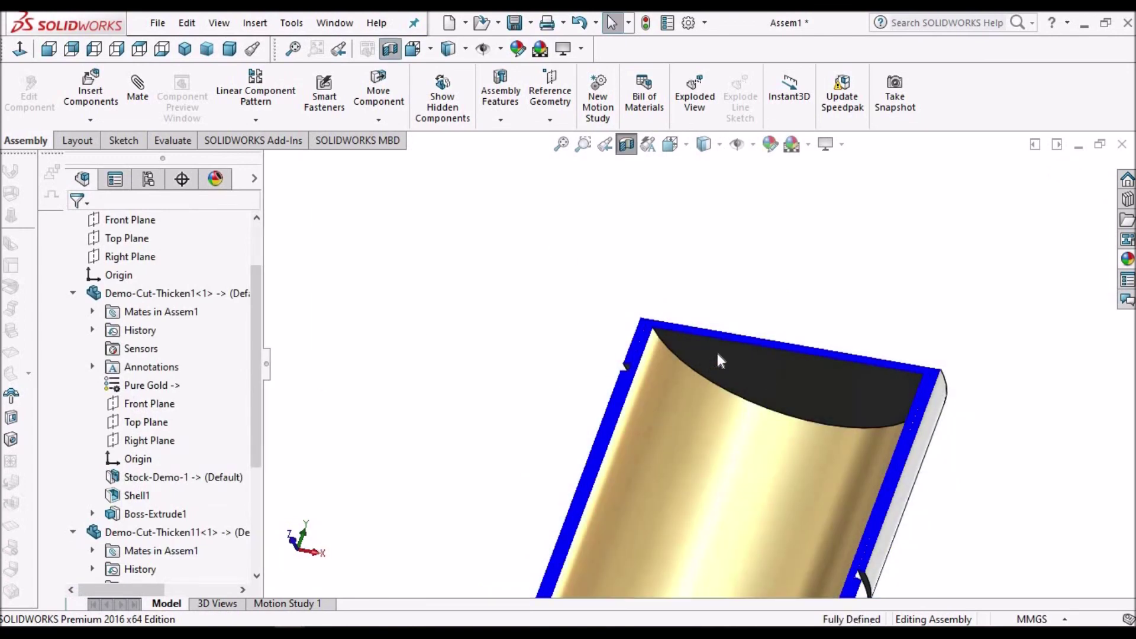
scroll(718, 343, down, 5)
scroll(748, 299, down, 1)
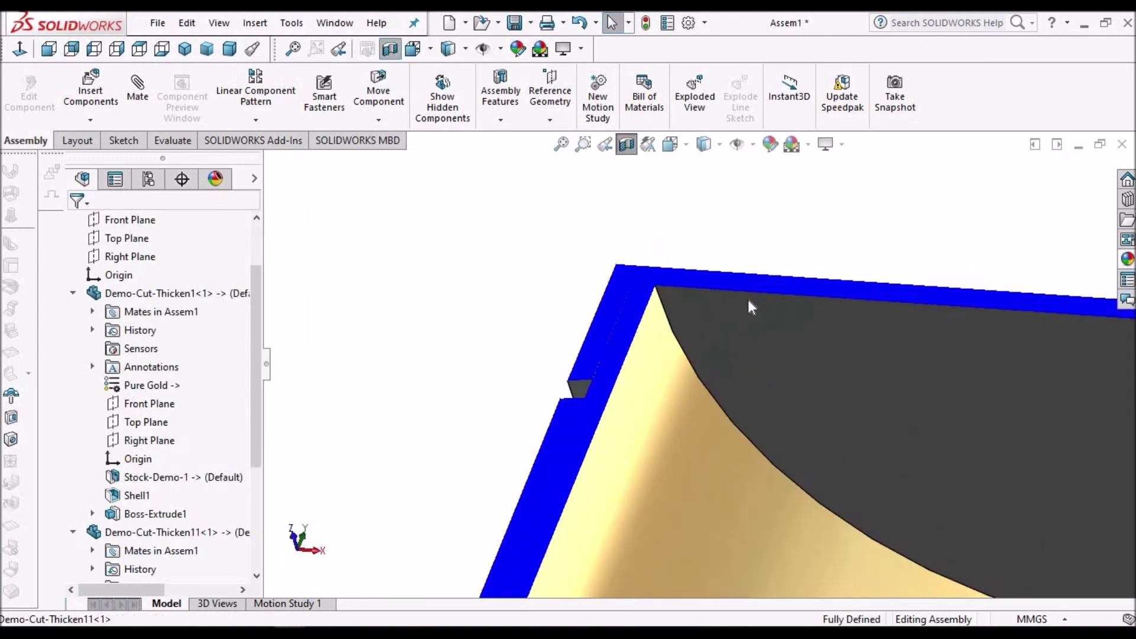
Inspect the cap's inner wall in the section, orbiting and zooming to view it
click(748, 299)
middle_drag(747, 358, 676, 417)
scroll(677, 418, up, 1)
click(479, 345)
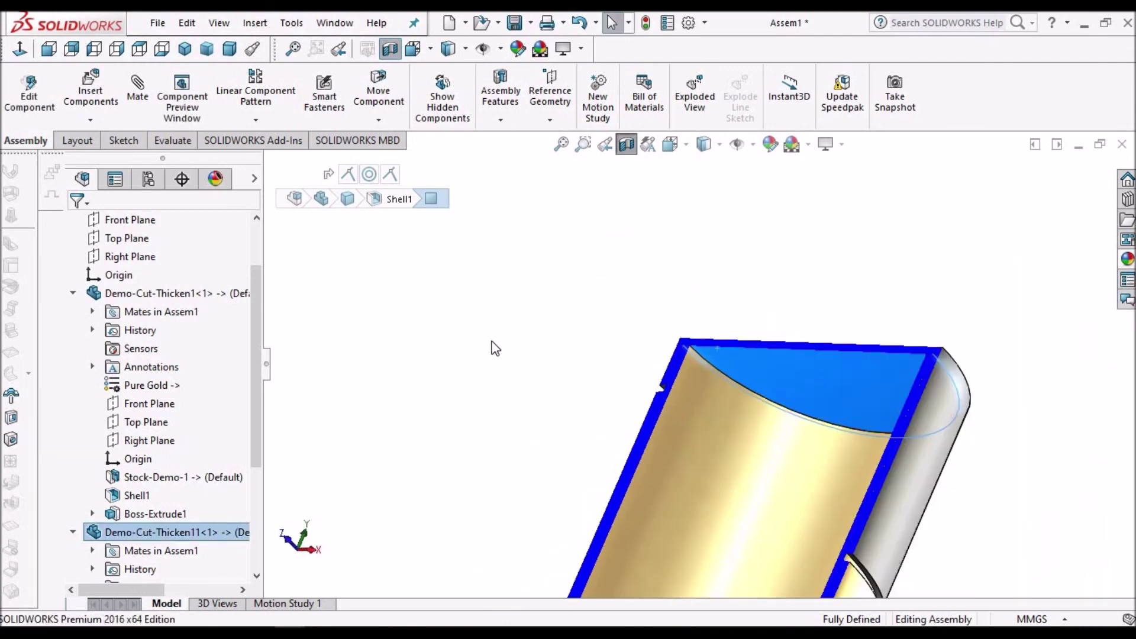
scroll(716, 403, up, 2)
Check the gold base's end, top and cylindrical faces, confirming the 36mm diameter
middle_drag(714, 435, 710, 530)
click(708, 523)
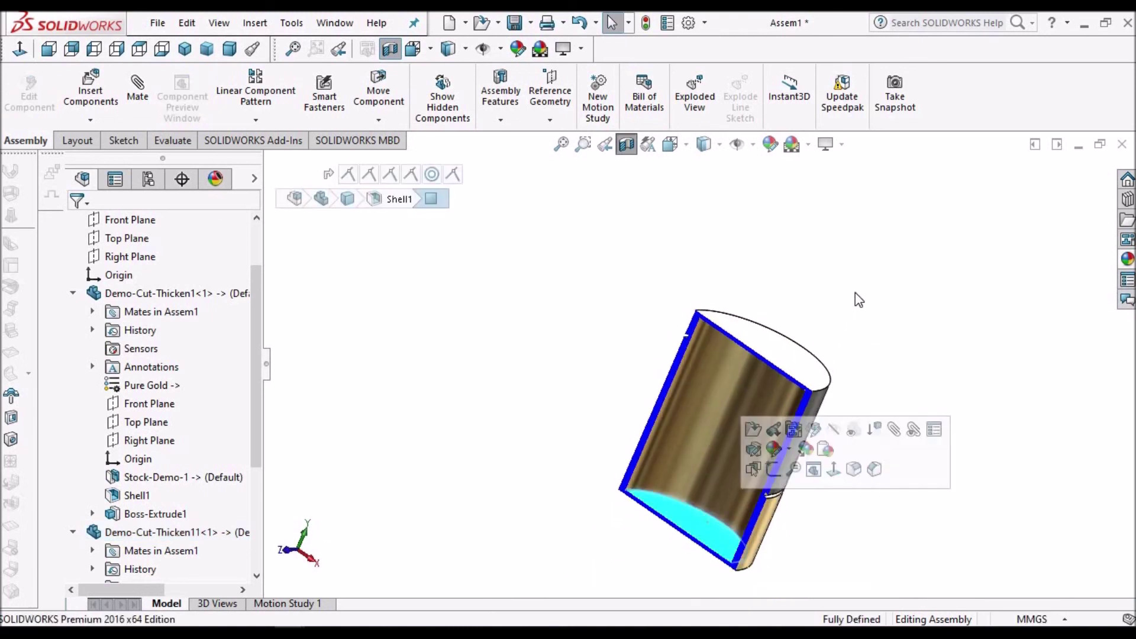
middle_drag(855, 292, 660, 396)
click(745, 355)
click(668, 417)
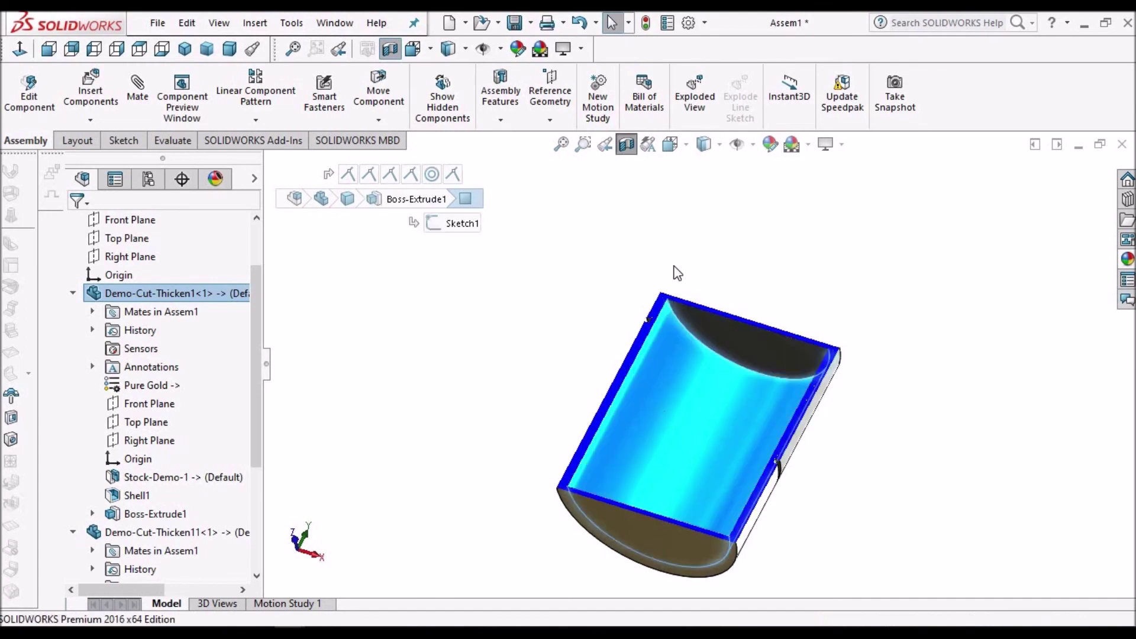
mouse_move(690, 273)
middle_down()
mouse_move(765, 362)
mouse_move(783, 347)
mouse_move(690, 385)
mouse_move(732, 408)
middle_up()
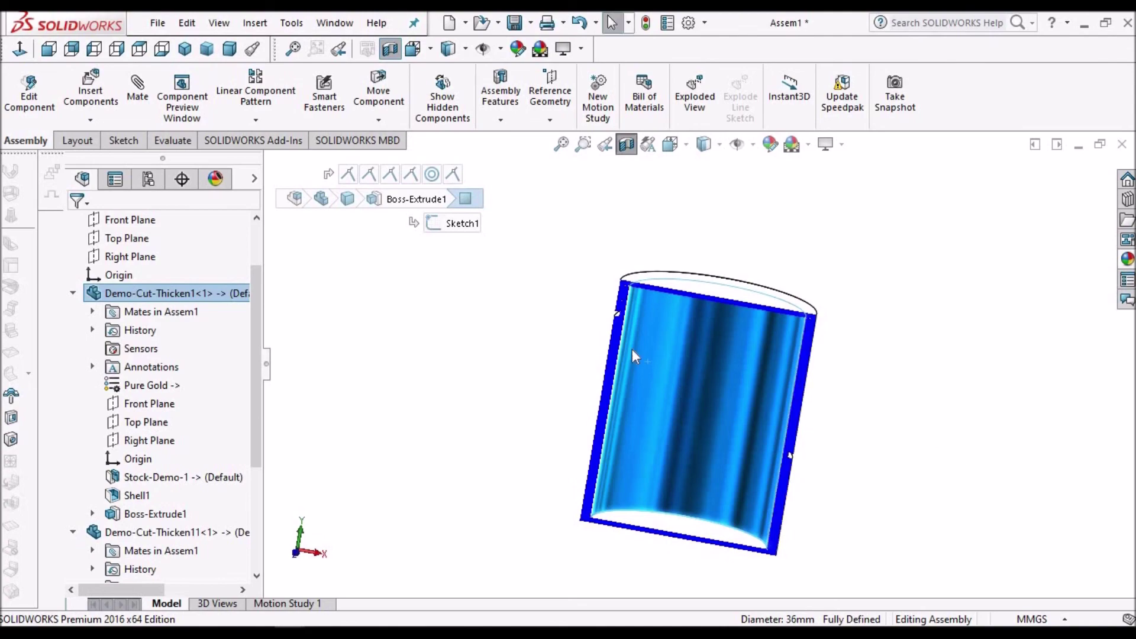
Clear the face selection in the sectioned assembly
click(871, 327)
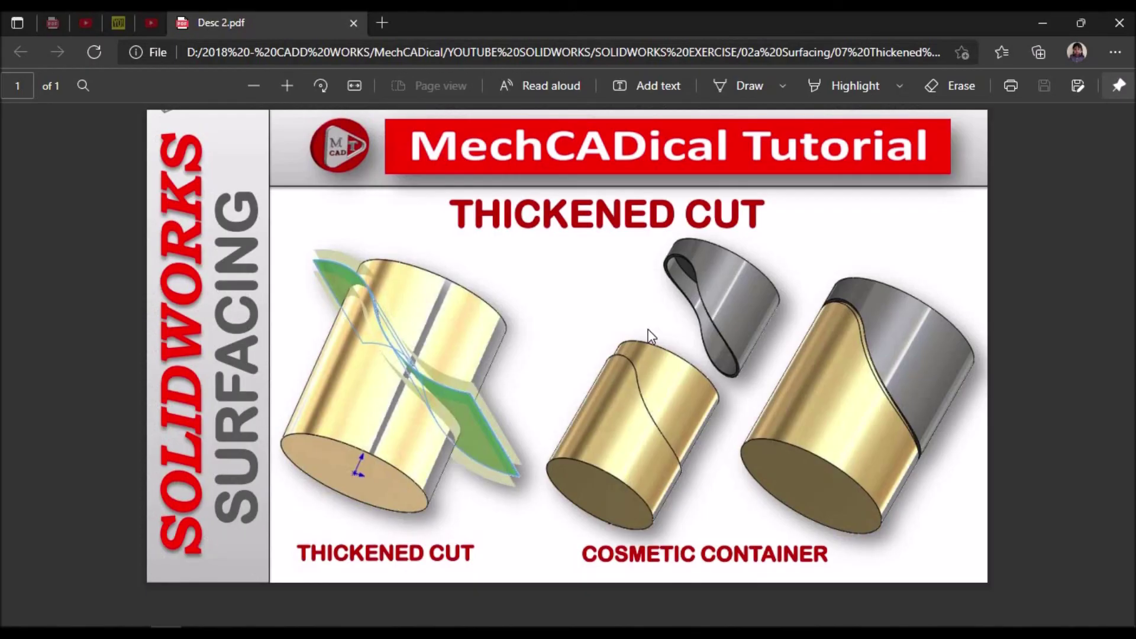